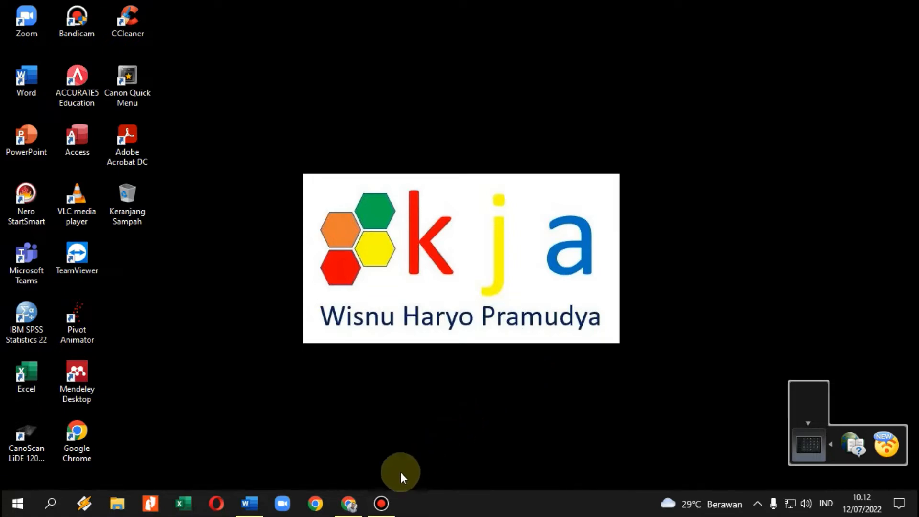
Check the Mendeley desktop download page in Opera, then minimize the browser.
{"action": "left_click", "coordinate": [217, 503]}
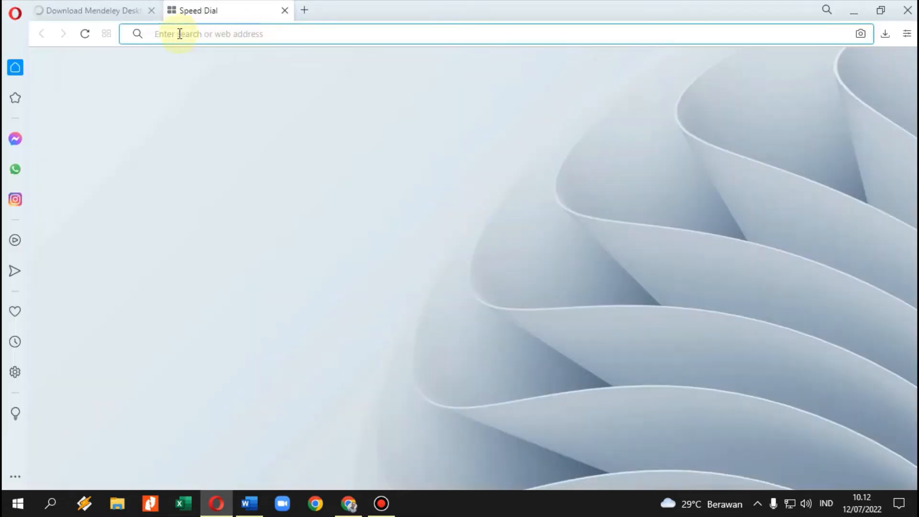
{"action": "left_click", "coordinate": [121, 12]}
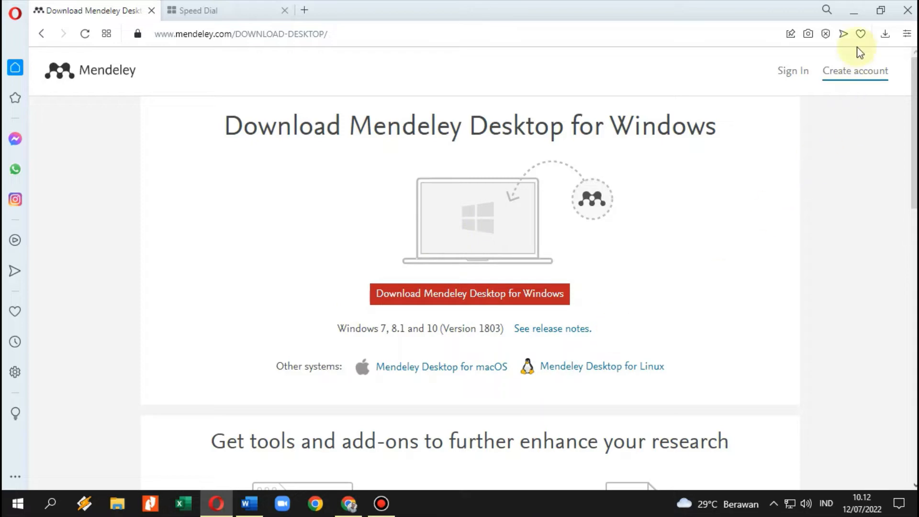
{"action": "left_click", "coordinate": [854, 11]}
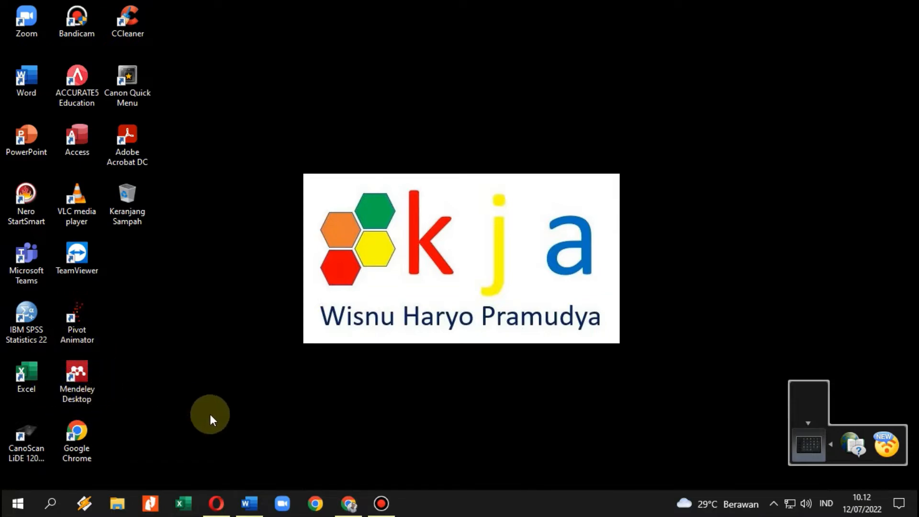
Start a free Mendeley account from the mendeley.com home page in Chrome.
{"action": "left_click", "coordinate": [349, 503]}
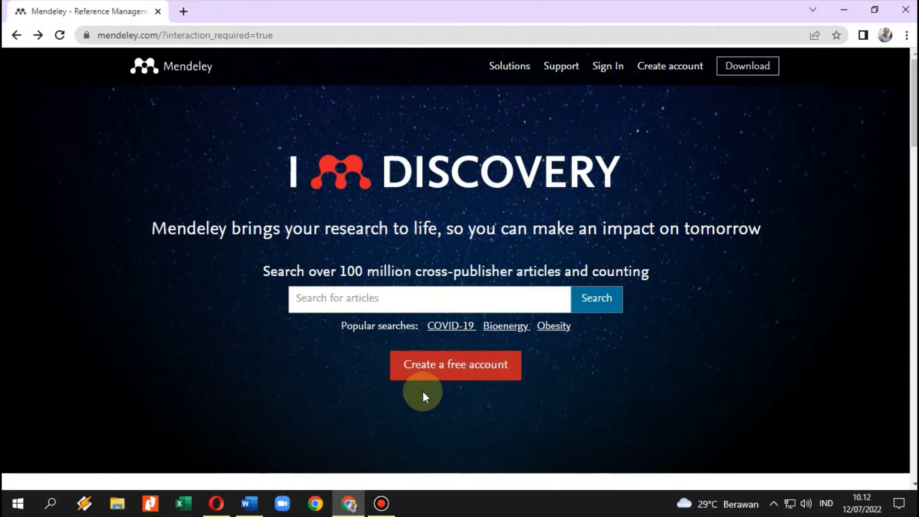
{"action": "left_click", "coordinate": [474, 377]}
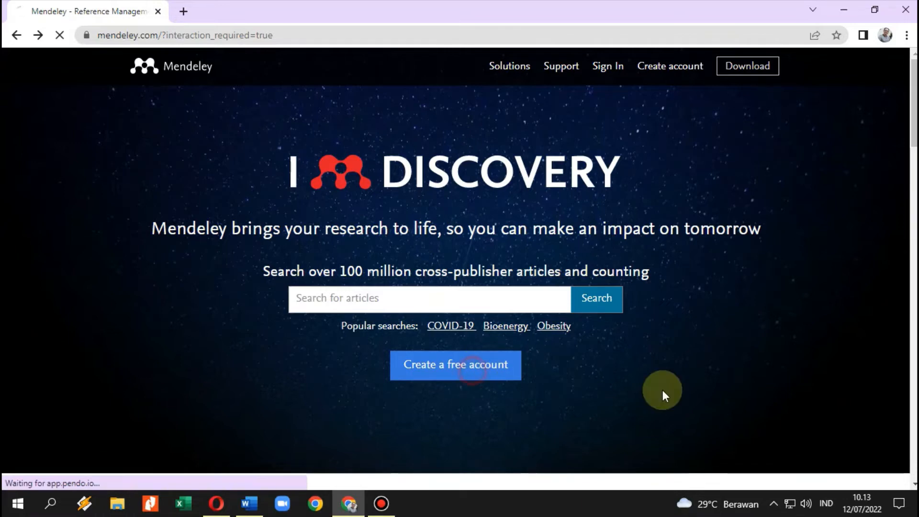
{"action": "scroll", "coordinate": [635, 383], "scroll_direction": "down", "scroll_amount": 3}
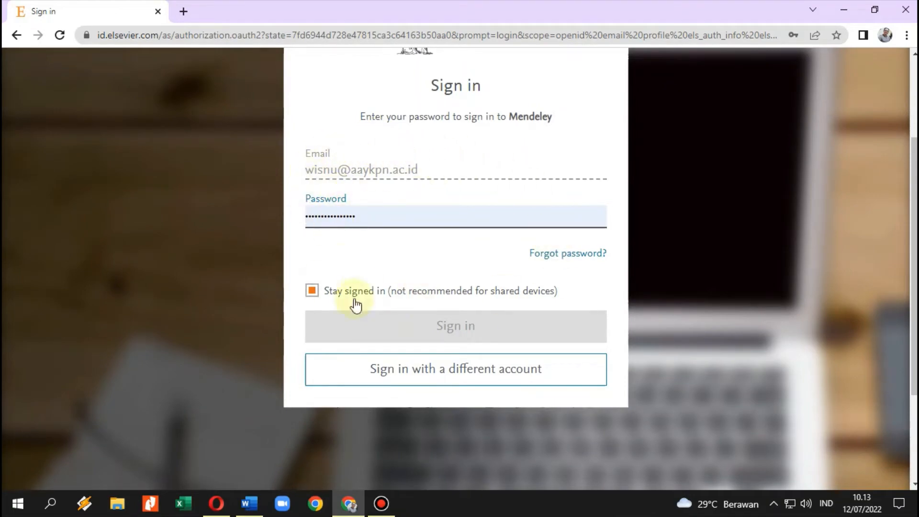
Switch to a different account and submit the new e-mail address.
{"action": "left_click", "coordinate": [459, 383]}
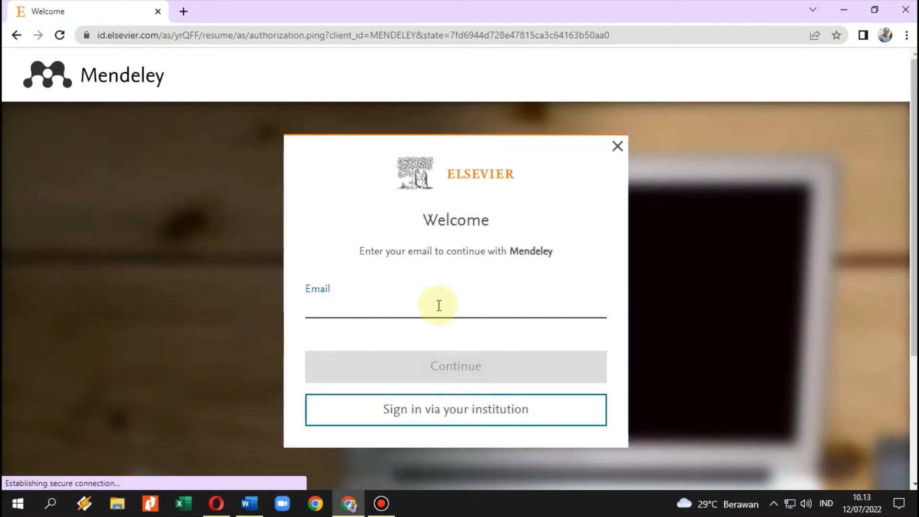
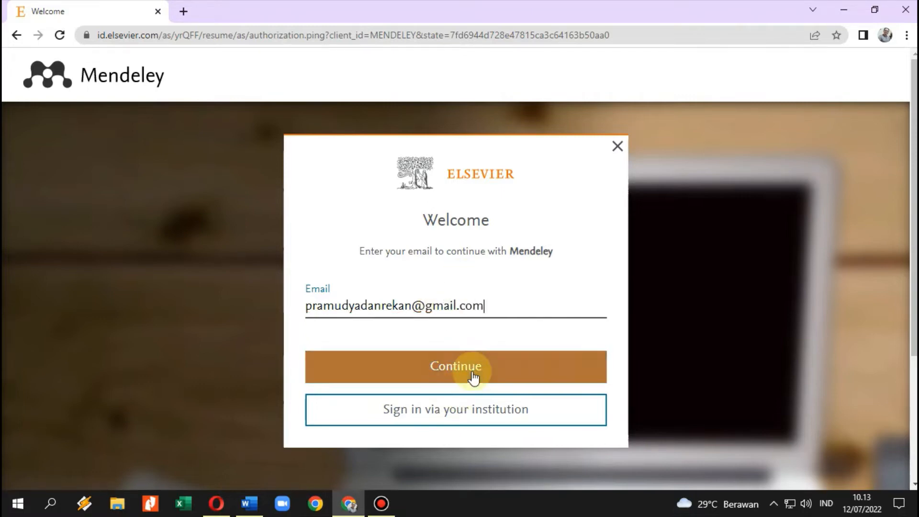
{"action": "left_click", "coordinate": [472, 373]}
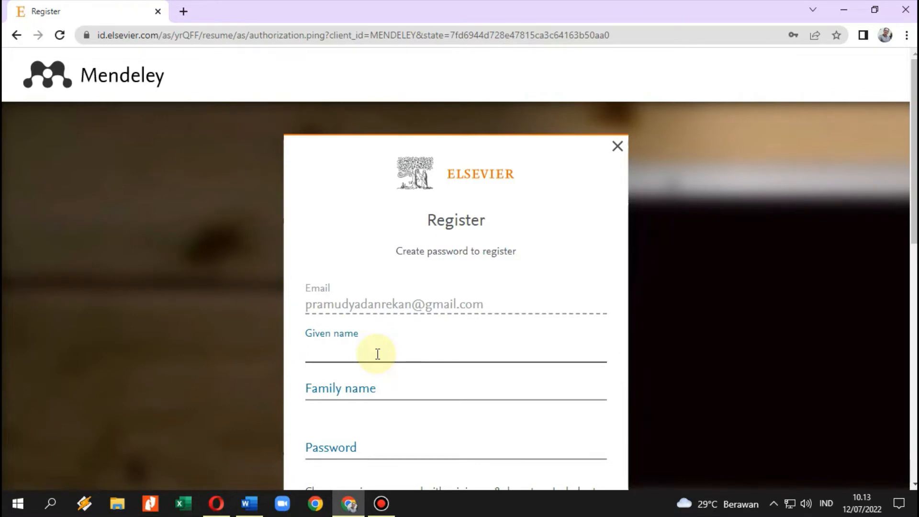
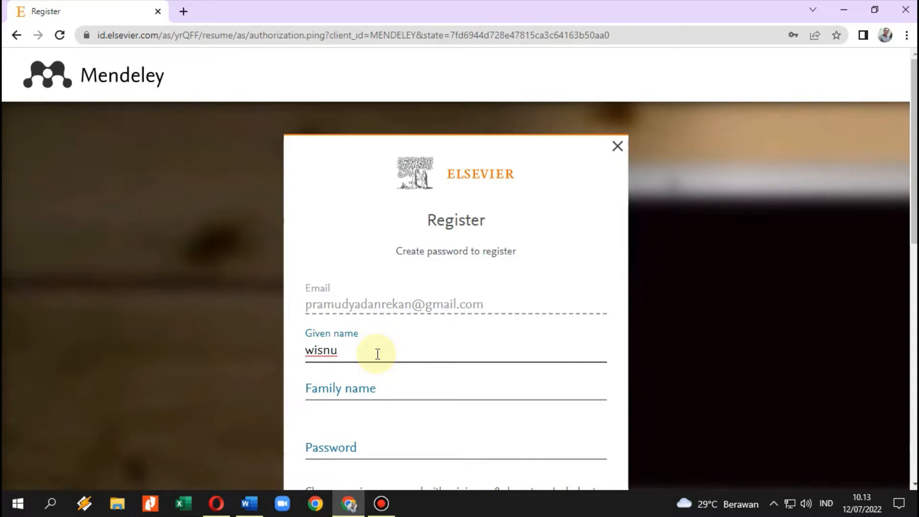
Fill in the given name and family name, removing the underscore from the given name.
{"action": "scroll", "coordinate": [327, 323], "scroll_direction": "down", "scroll_amount": 2}
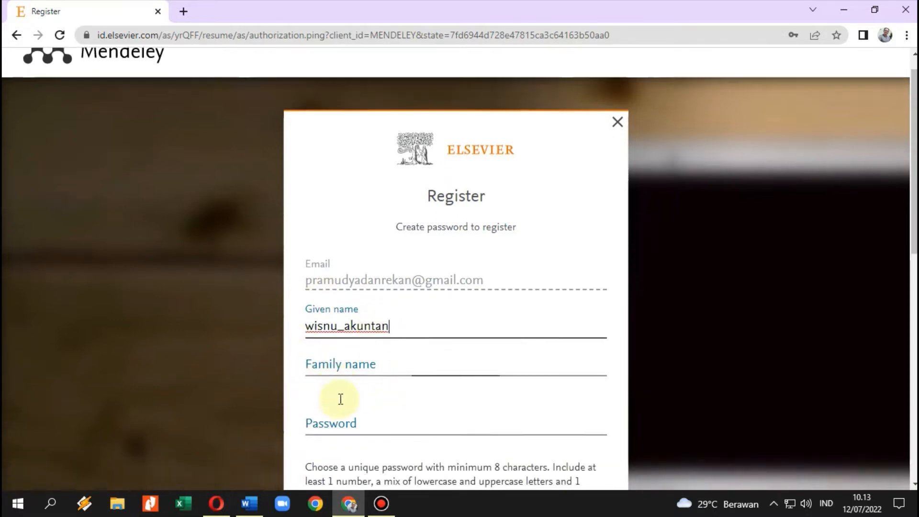
{"action": "left_click", "coordinate": [362, 322]}
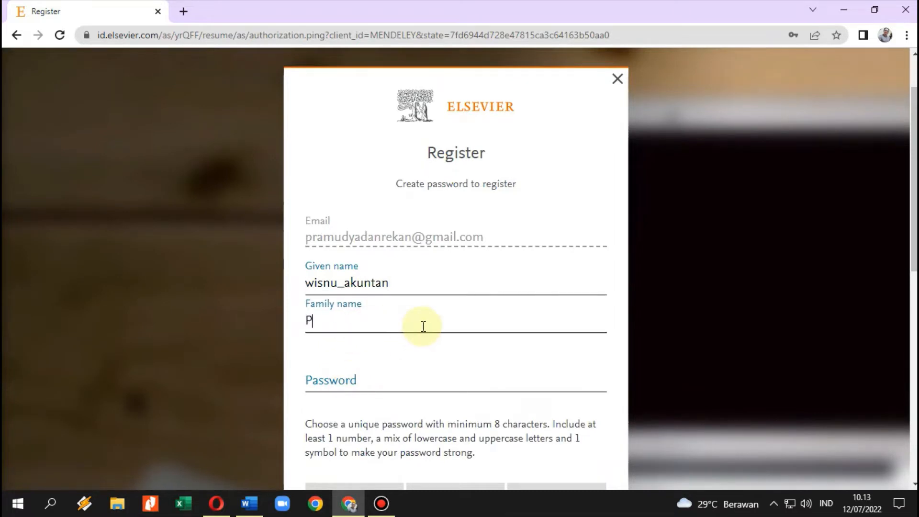
{"action": "left_click", "coordinate": [348, 287]}
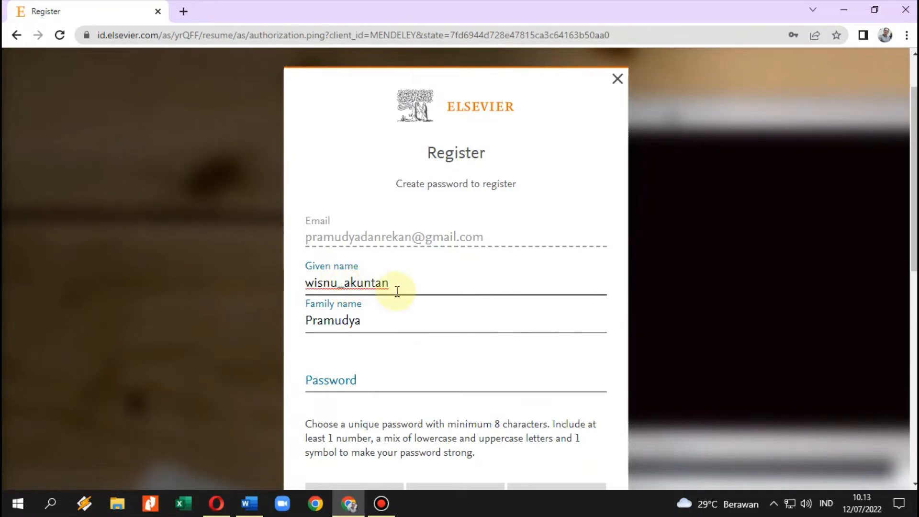
{"action": "key", "text": "BackSpace"}
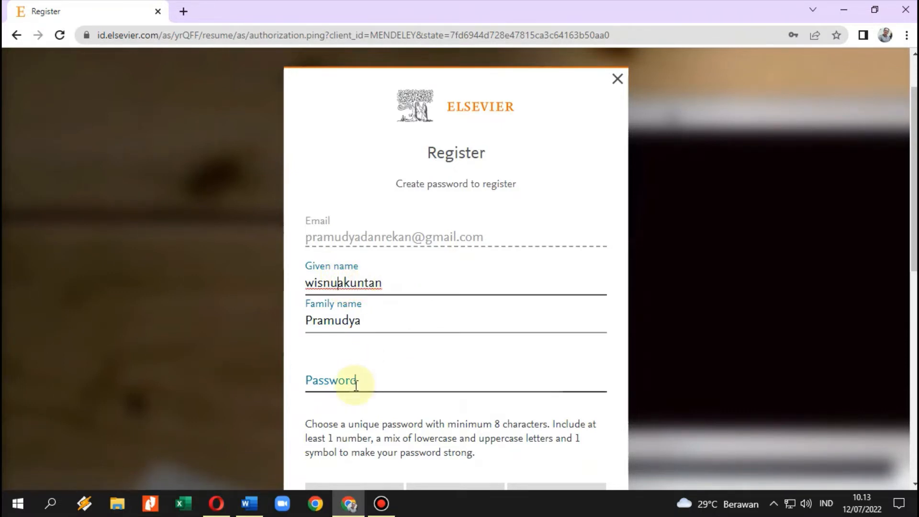
Enter the account password and submit the registration form.
{"action": "left_click", "coordinate": [352, 385]}
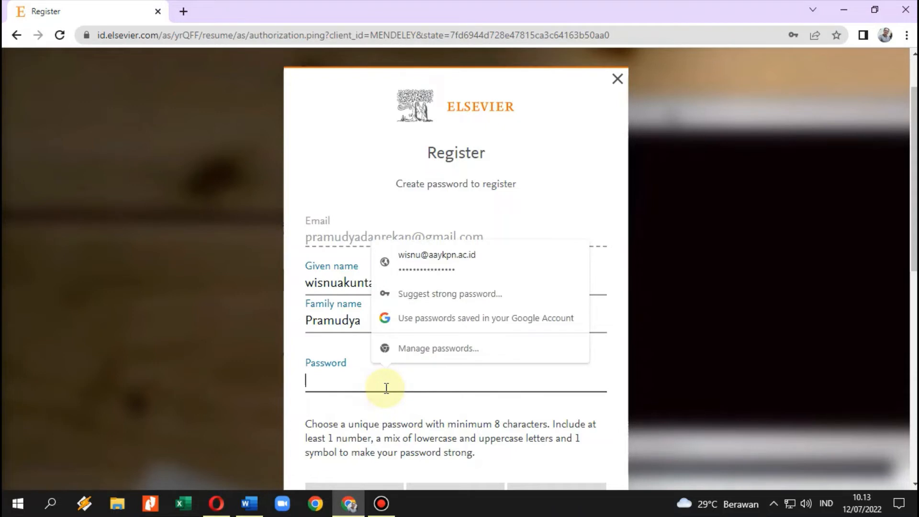
{"action": "type", "text": "••"}
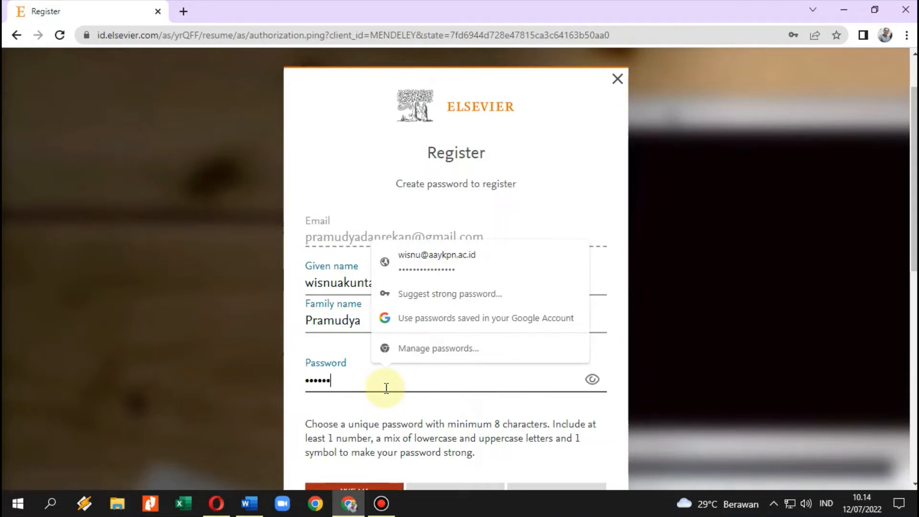
{"action": "key", "text": "BackSpace"}
{"action": "key", "text": "BackSpace"}
{"action": "key", "text": "BackSpace"}
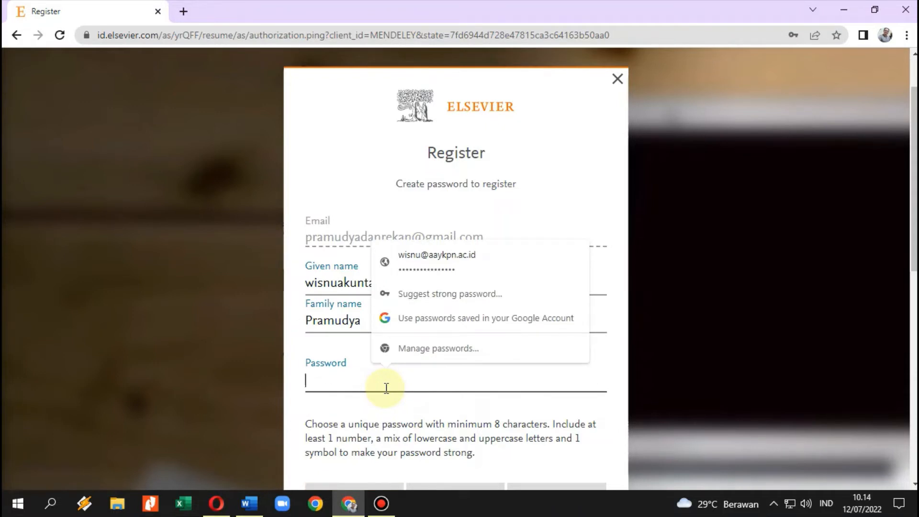
{"action": "type", "text": "••••••"}
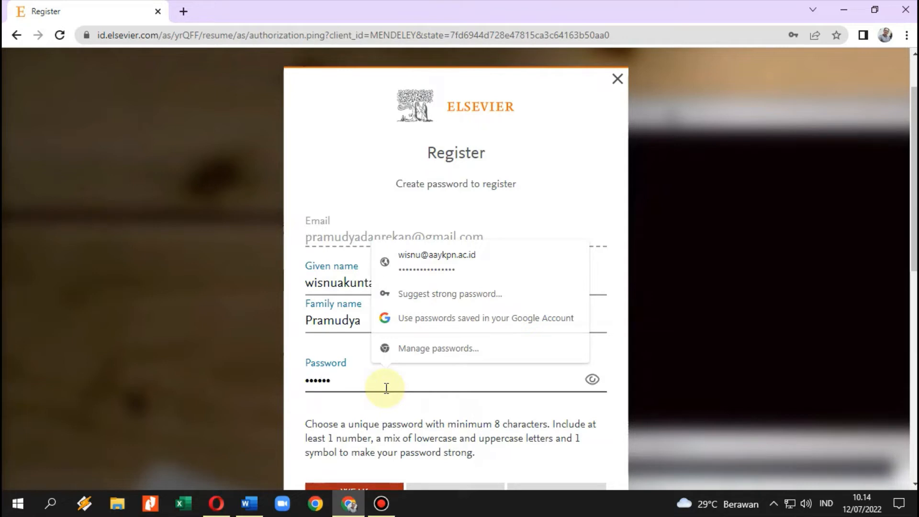
{"action": "type", "text": "•••"}
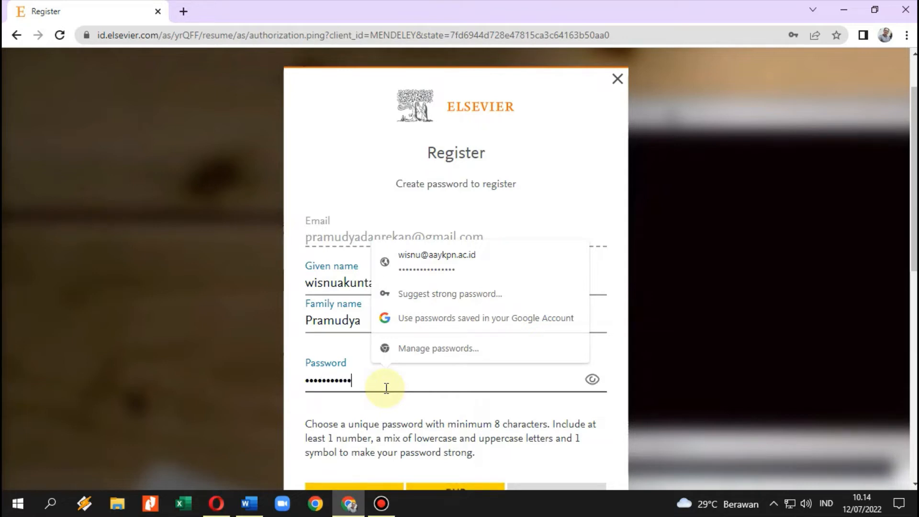
{"action": "type", "text": "••"}
{"action": "key", "text": "BackSpace"}
{"action": "key", "text": "BackSpace"}
{"action": "key", "text": "BackSpace"}
{"action": "key", "text": "BackSpace"}
{"action": "key", "text": "BackSpace"}
{"action": "key", "text": "BackSpace"}
{"action": "key", "text": "BackSpace"}
{"action": "key", "text": "BackSpace"}
{"action": "key", "text": "BackSpace"}
{"action": "key", "text": "BackSpace"}
{"action": "key", "text": "BackSpace"}
{"action": "key", "text": "BackSpace"}
{"action": "key", "text": "BackSpace"}
{"action": "type", "text": "••••"}
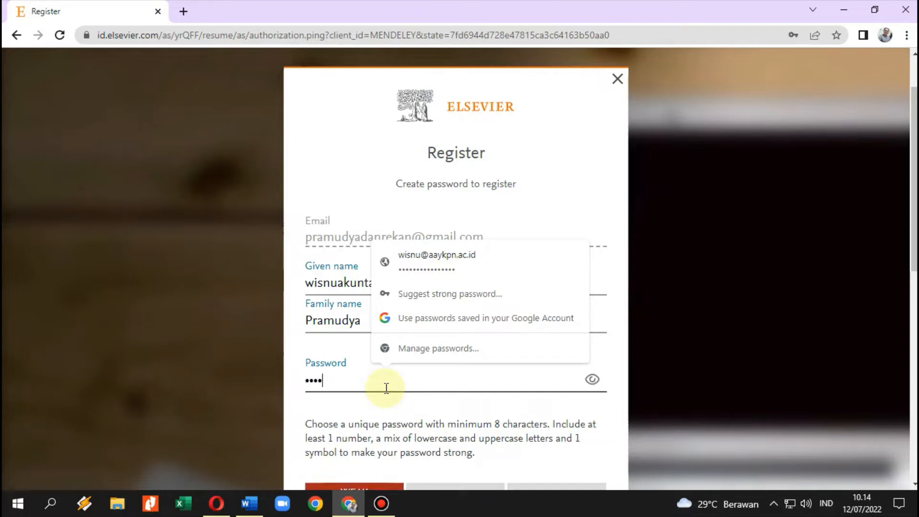
{"action": "type", "text": "••"}
{"action": "key", "text": "BackSpace"}
{"action": "key", "text": "BackSpace"}
{"action": "key", "text": "BackSpace"}
{"action": "key", "text": "BackSpace"}
{"action": "key", "text": "BackSpace"}
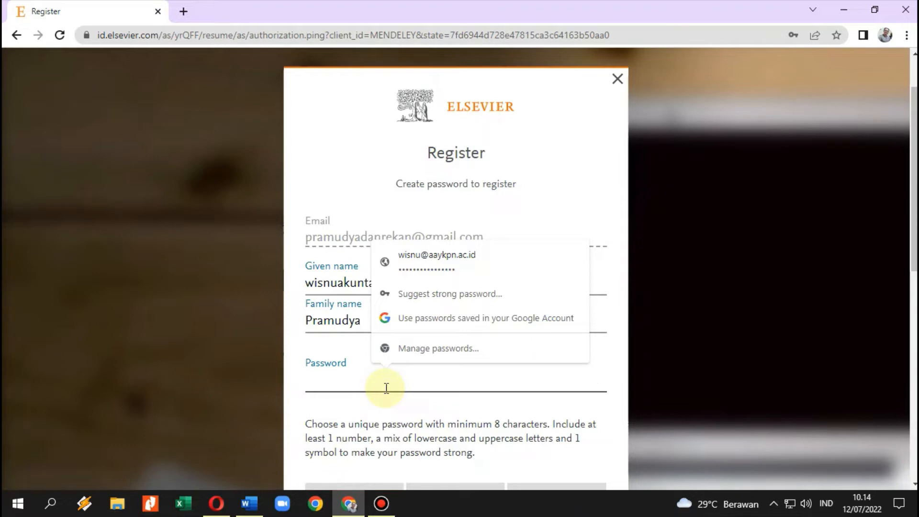
{"action": "type", "text": "••••••••••••"}
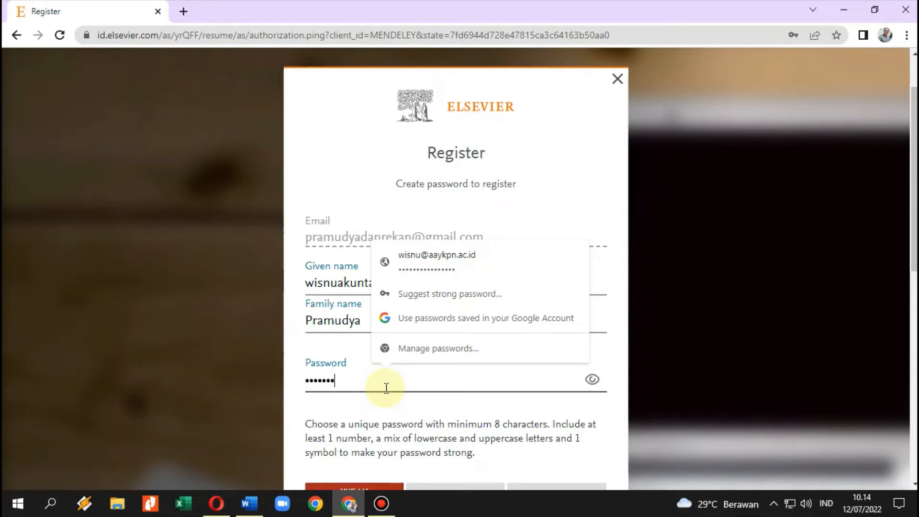
{"action": "type", "text": "•••"}
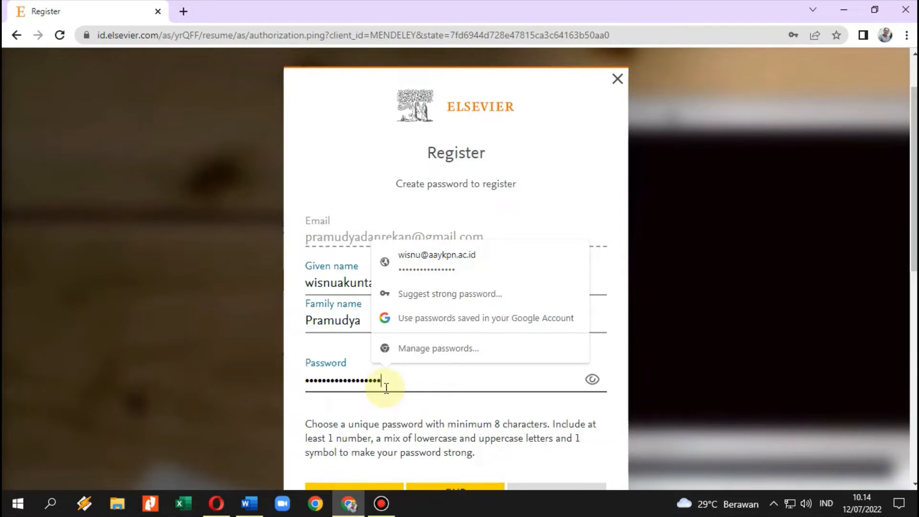
{"action": "scroll", "coordinate": [483, 445], "scroll_direction": "down", "scroll_amount": 4}
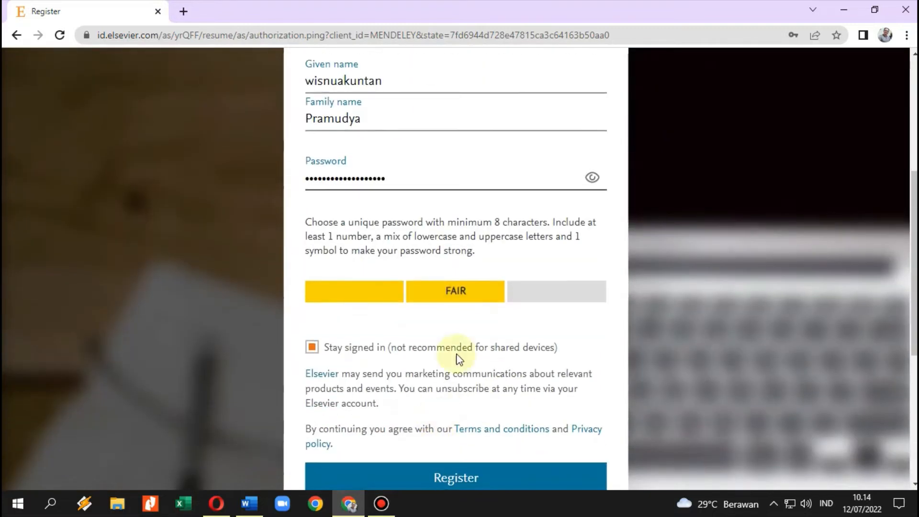
{"action": "left_click", "coordinate": [549, 324]}
{"action": "scroll", "coordinate": [549, 321], "scroll_direction": "down", "scroll_amount": 3}
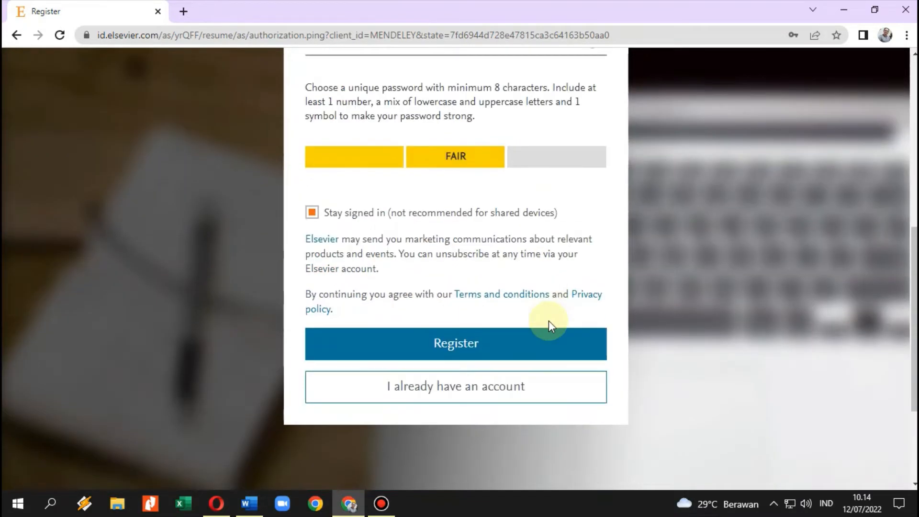
{"action": "left_click", "coordinate": [480, 345]}
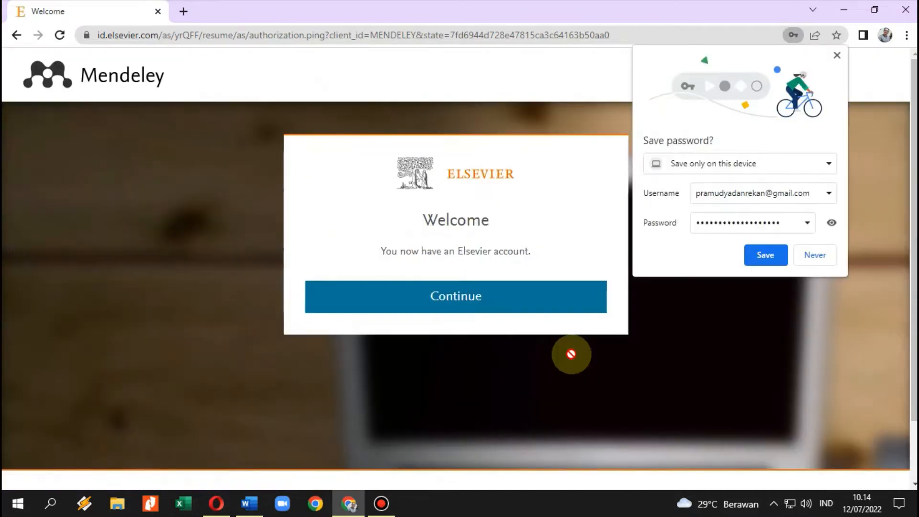
Save the login password in Chrome and continue into Mendeley's search page.
{"action": "left_click", "coordinate": [766, 255]}
{"action": "left_click", "coordinate": [507, 294]}
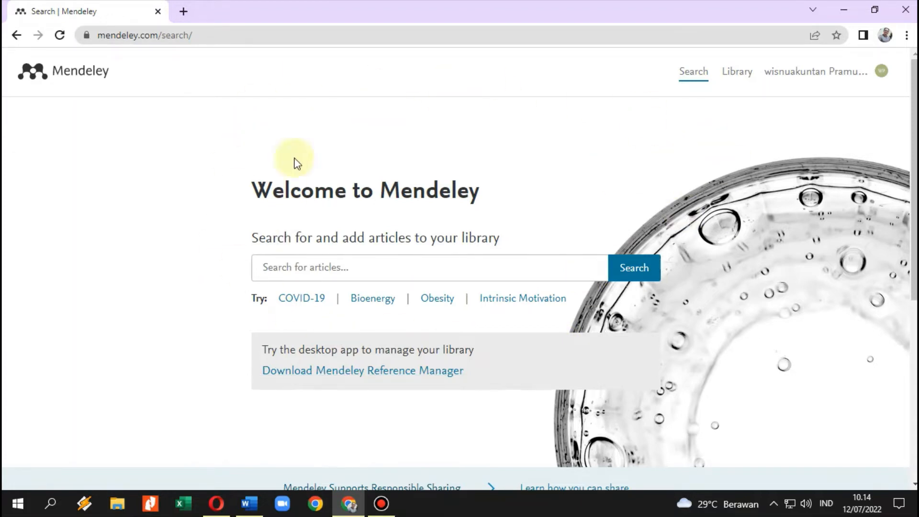
Launch Mendeley Desktop and sign in with the account e-mail and password.
{"action": "left_click", "coordinate": [844, 14]}
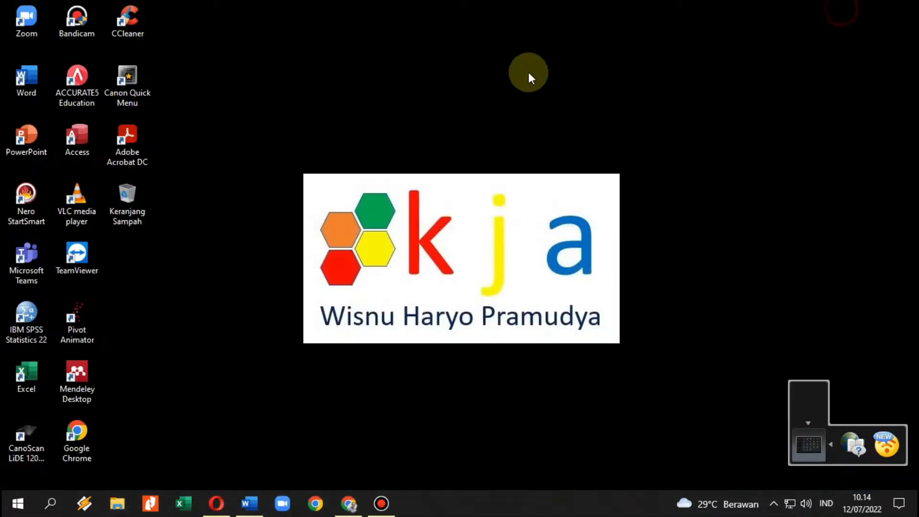
{"action": "double_click", "coordinate": [78, 382]}
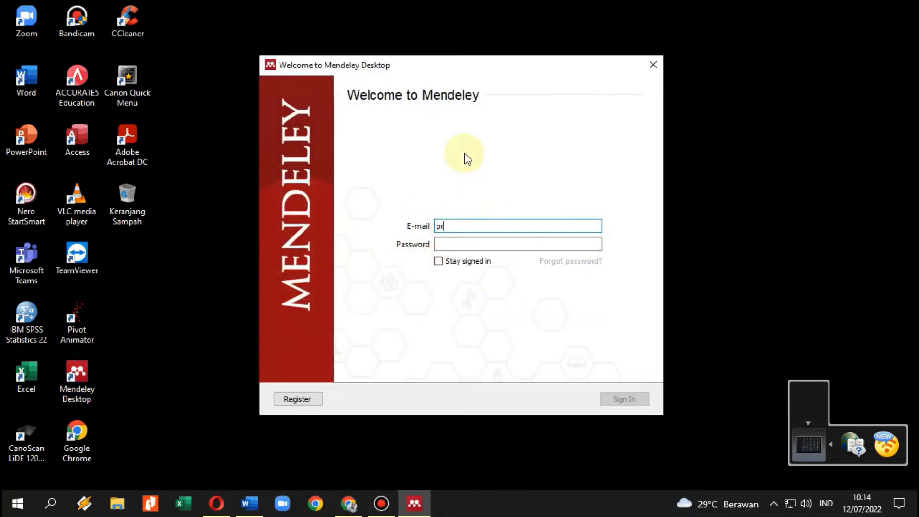
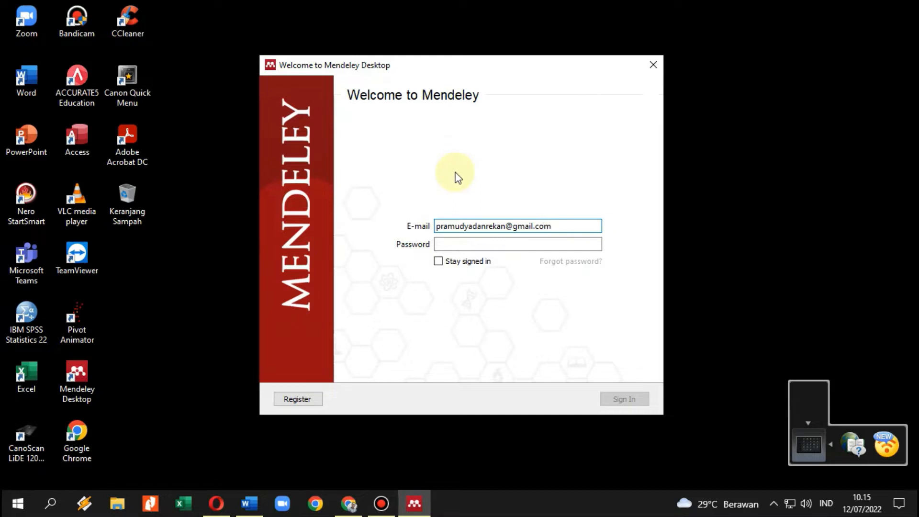
{"action": "left_click", "coordinate": [470, 246]}
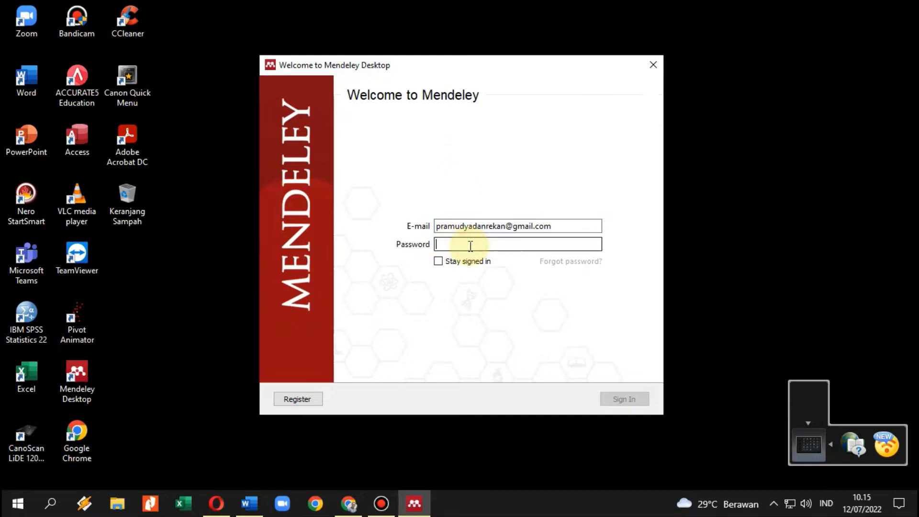
{"action": "type", "text": "•"}
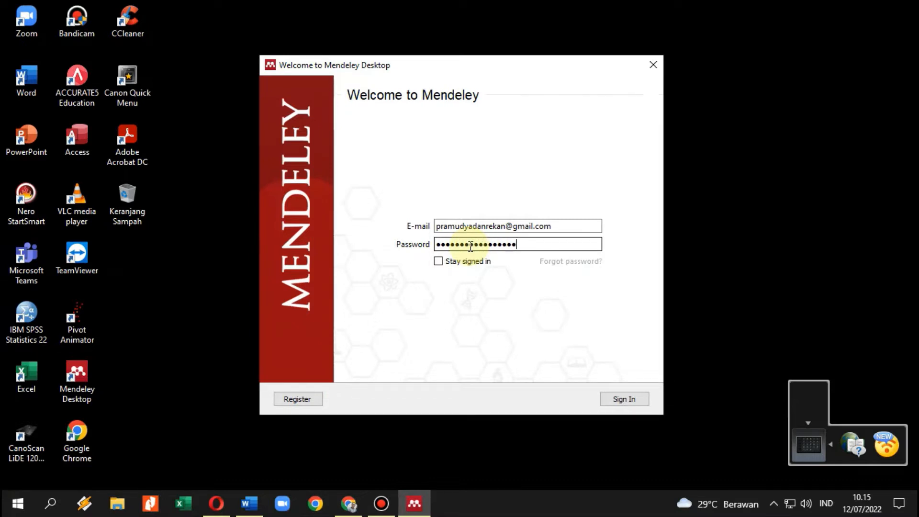
{"action": "left_click", "coordinate": [622, 399]}
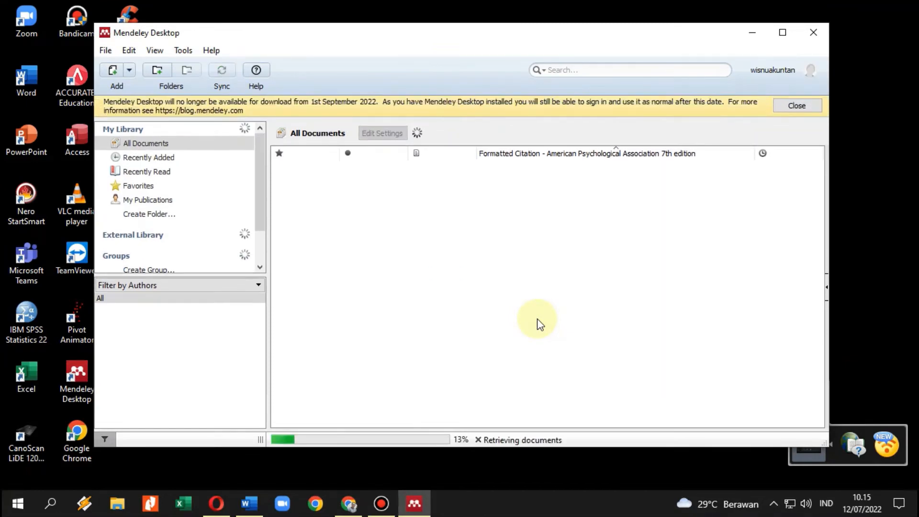
Dismiss the desktop-availability banner and bring up the Tools menu.
{"action": "left_click", "coordinate": [810, 107]}
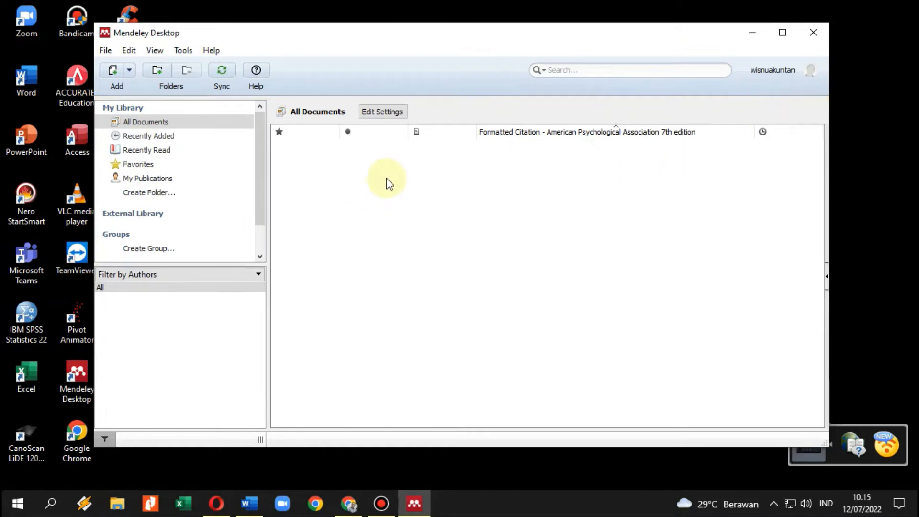
{"action": "left_click", "coordinate": [183, 51]}
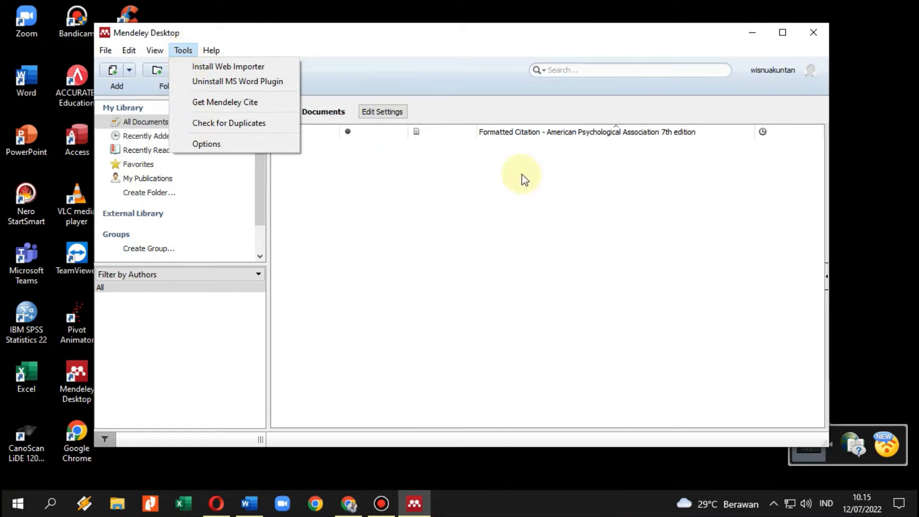
{"action": "left_click", "coordinate": [430, 220]}
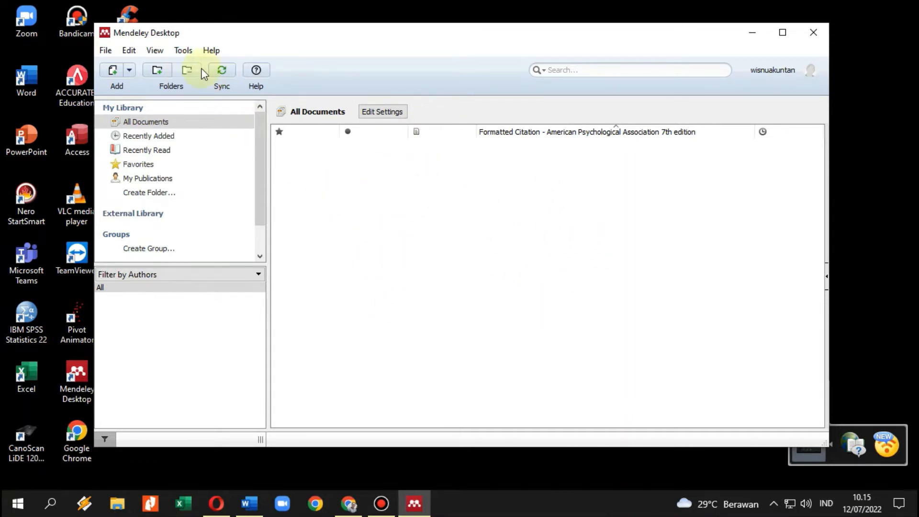
{"action": "left_click", "coordinate": [189, 50]}
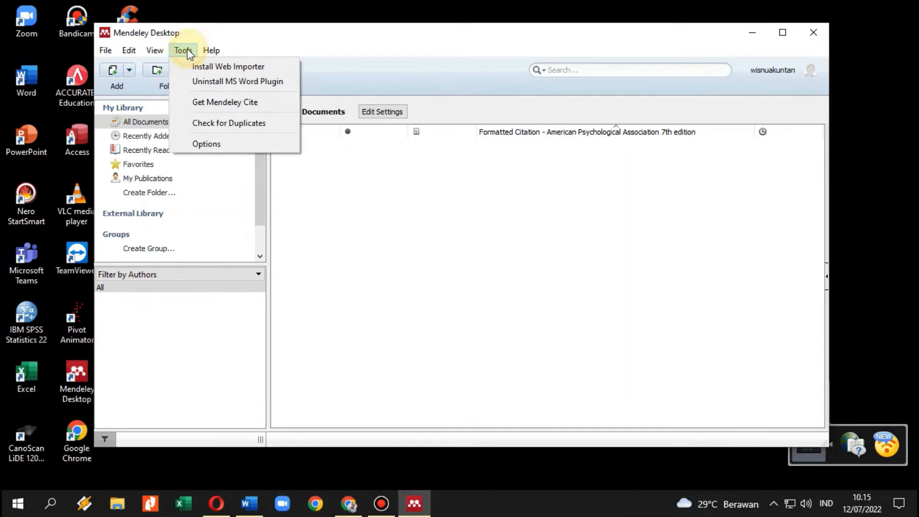
Uninstall the MS Word plugin, letting Mendeley close Word and confirming.
{"action": "left_click", "coordinate": [219, 82]}
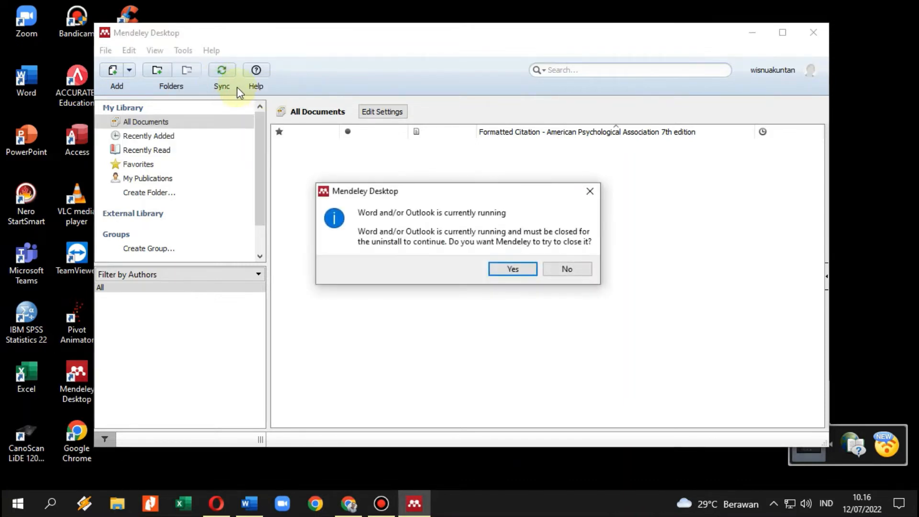
{"action": "left_click", "coordinate": [509, 269]}
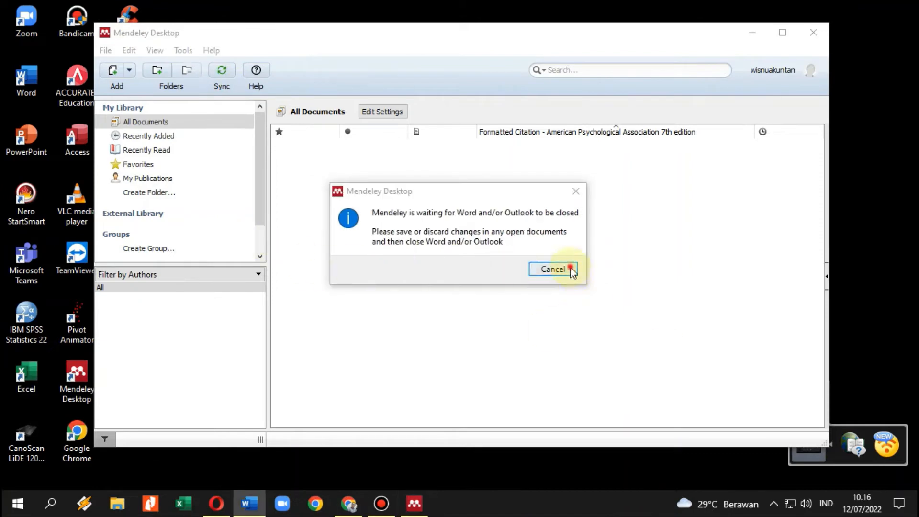
{"action": "left_click", "coordinate": [511, 258]}
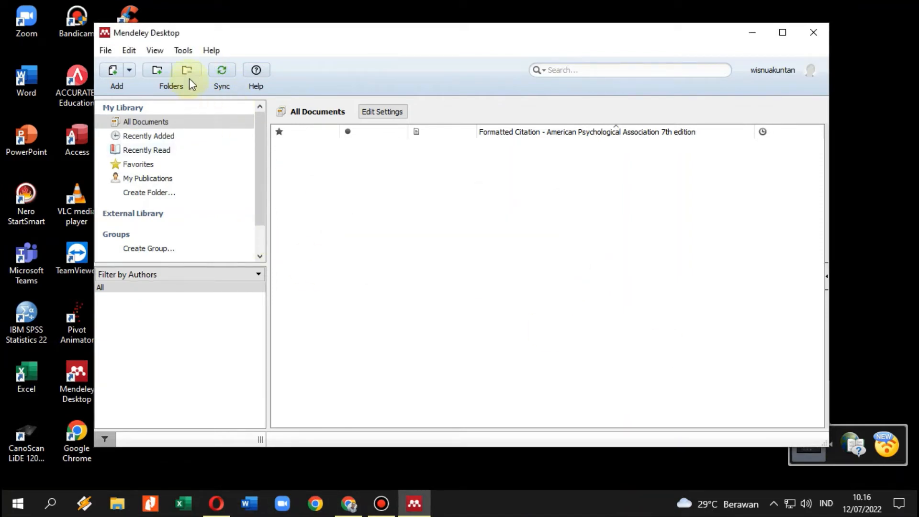
Reinstall the MS Word plugin, verify it in Tools, and launch Microsoft Word.
{"action": "left_click", "coordinate": [182, 50]}
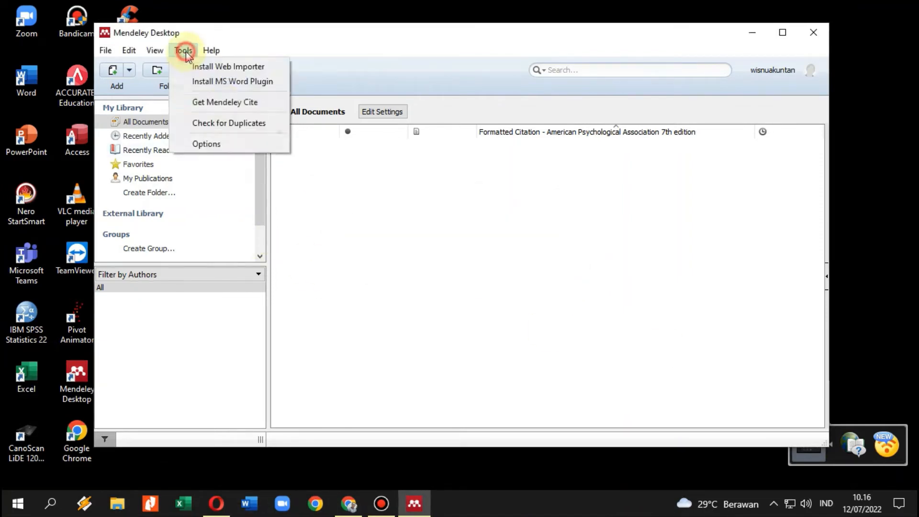
{"action": "left_click", "coordinate": [234, 82]}
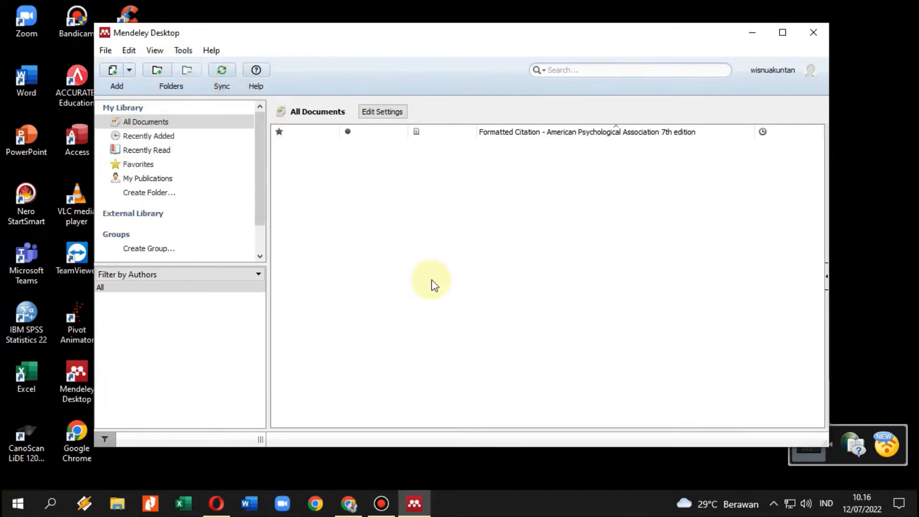
{"action": "left_click", "coordinate": [182, 51]}
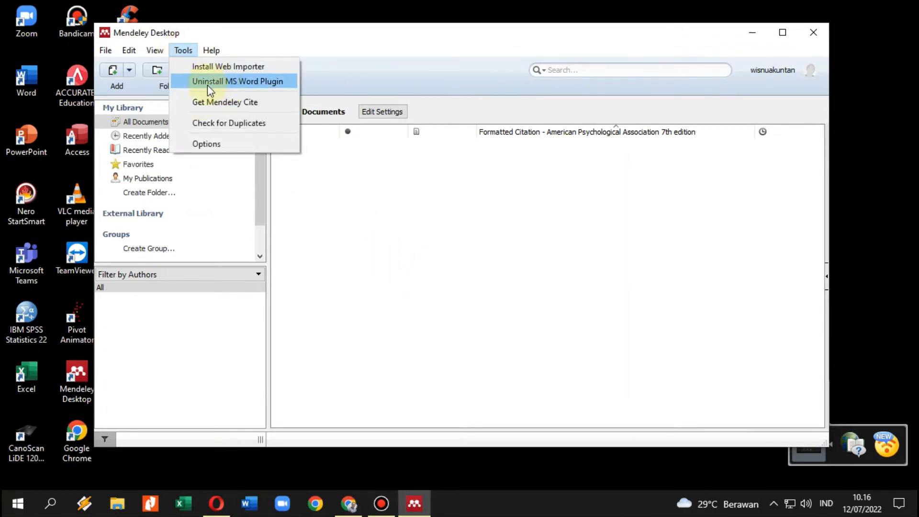
{"action": "left_click", "coordinate": [249, 502]}
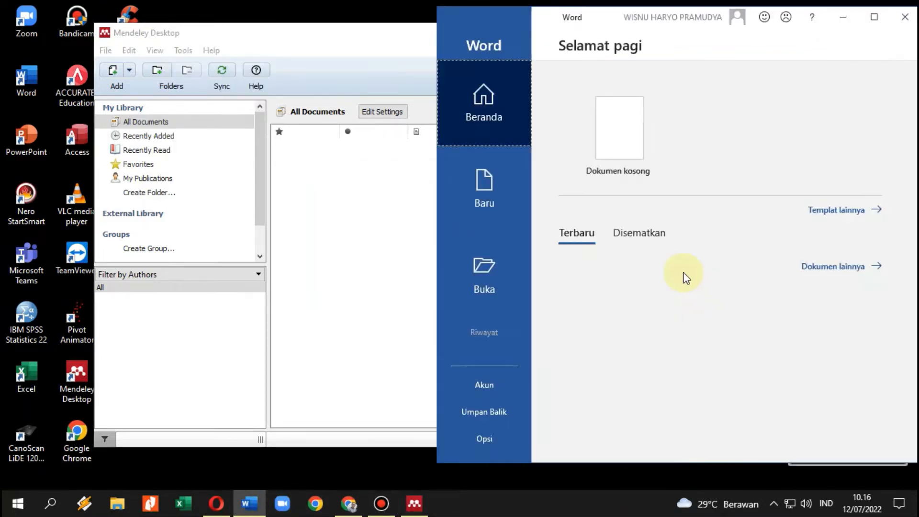
Create a blank Word document, Dokumen1, and view Mendeley Cite-O-Matic under Referensi.
{"action": "left_click", "coordinate": [874, 18]}
{"action": "left_click", "coordinate": [182, 117]}
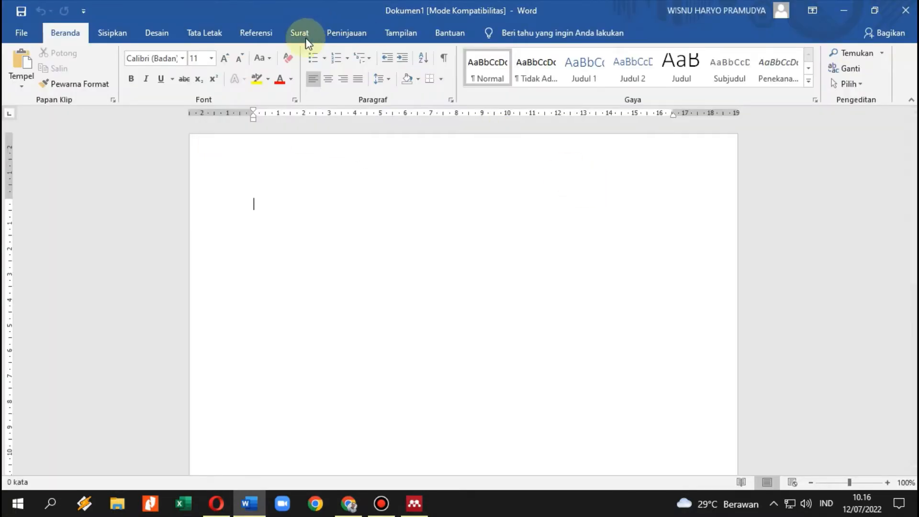
{"action": "left_click", "coordinate": [265, 34]}
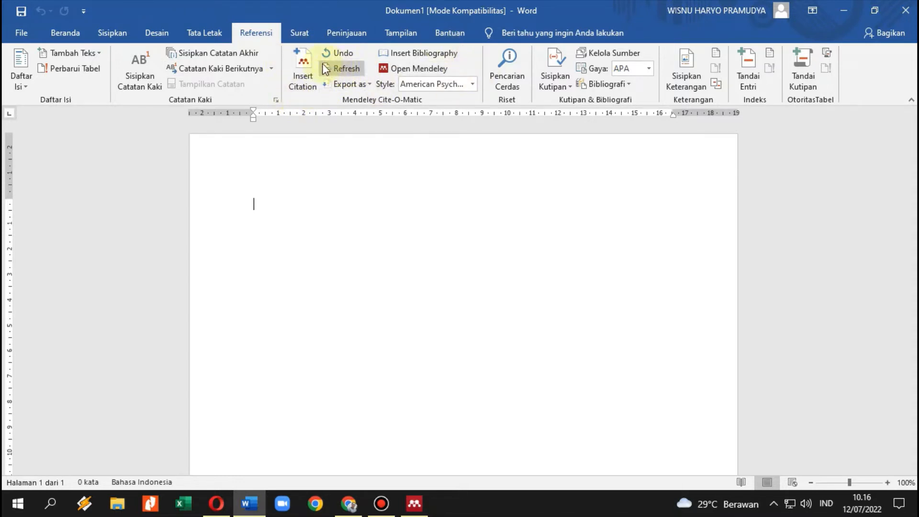
Switch between Word and Mendeley Desktop, ending with Mendeley in front.
{"action": "left_click", "coordinate": [412, 506]}
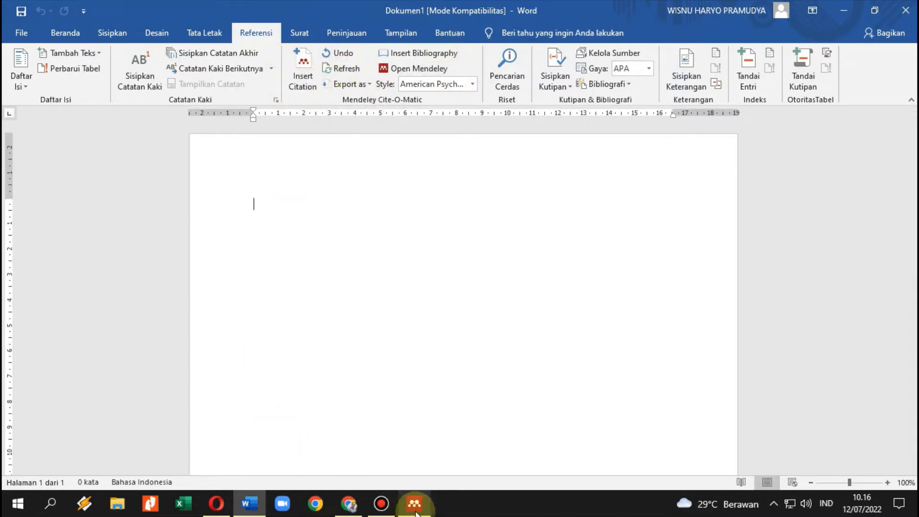
{"action": "left_click", "coordinate": [416, 513]}
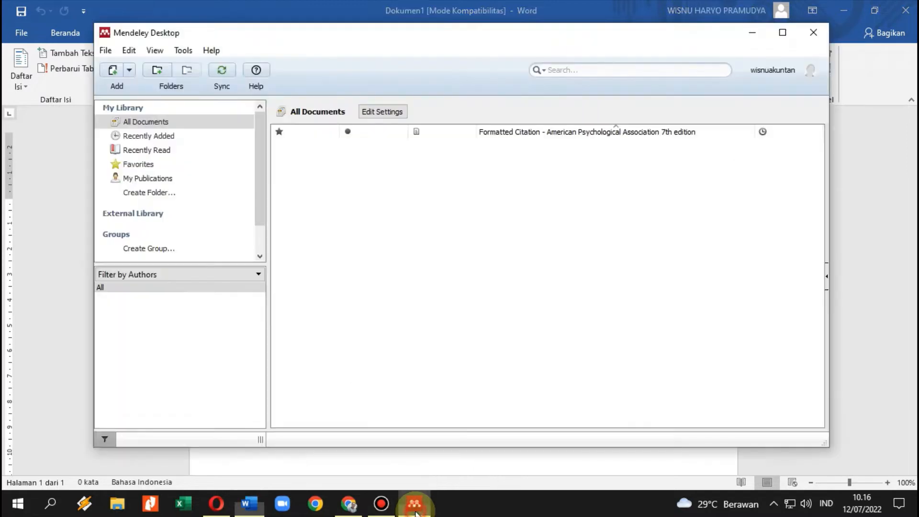
{"action": "left_click", "coordinate": [183, 50]}
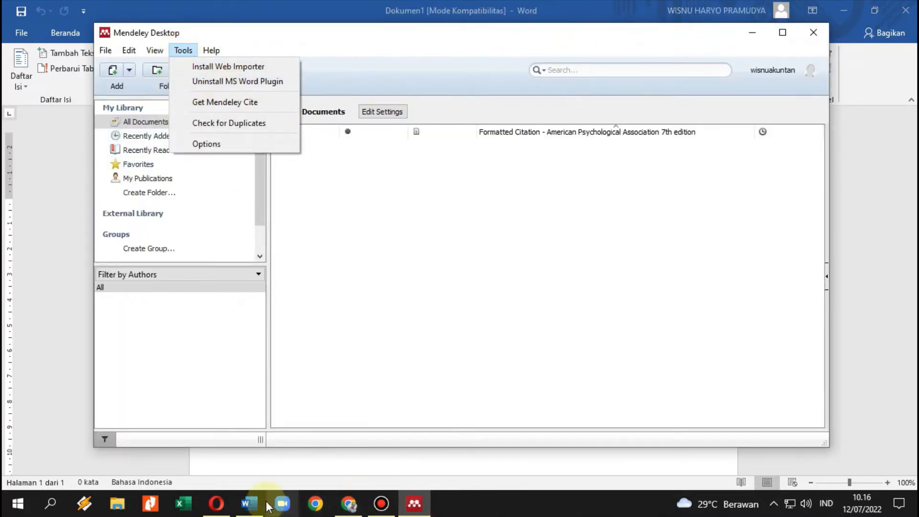
{"action": "left_click", "coordinate": [249, 502]}
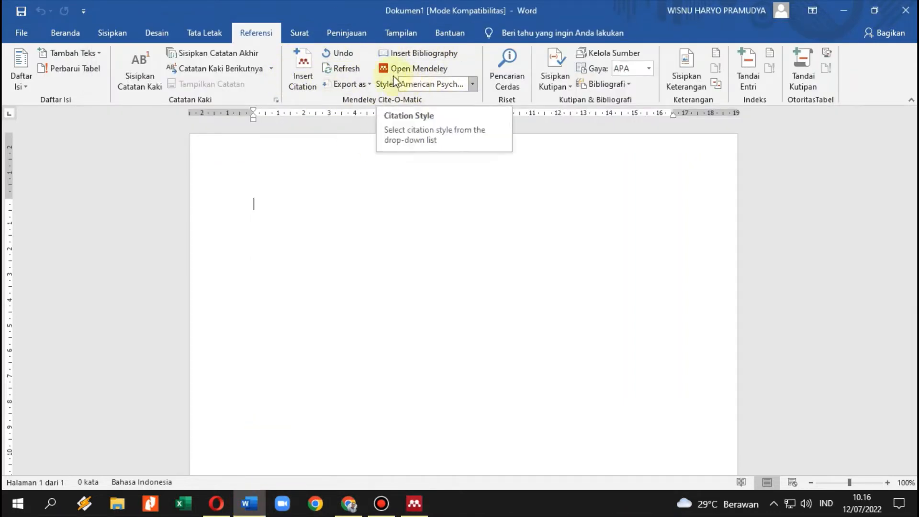
{"action": "left_click", "coordinate": [416, 509]}
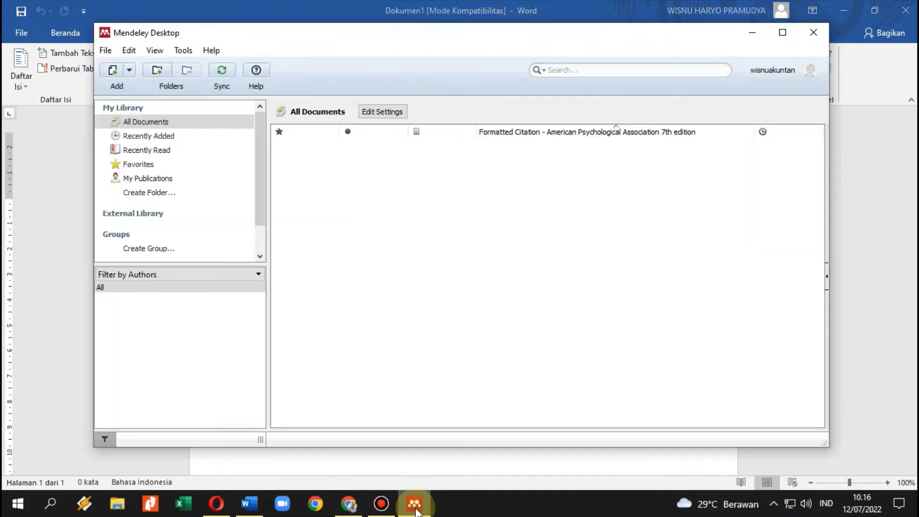
{"action": "left_click", "coordinate": [248, 504]}
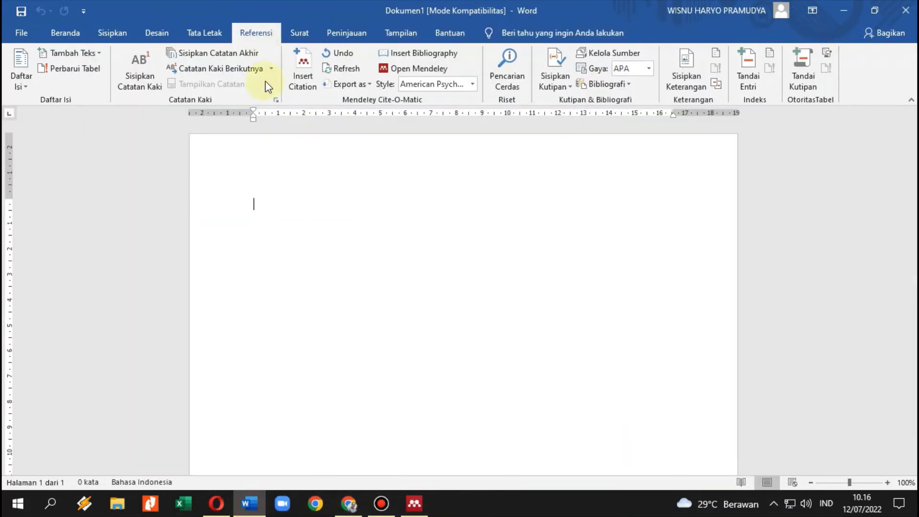
{"action": "left_click", "coordinate": [414, 503]}
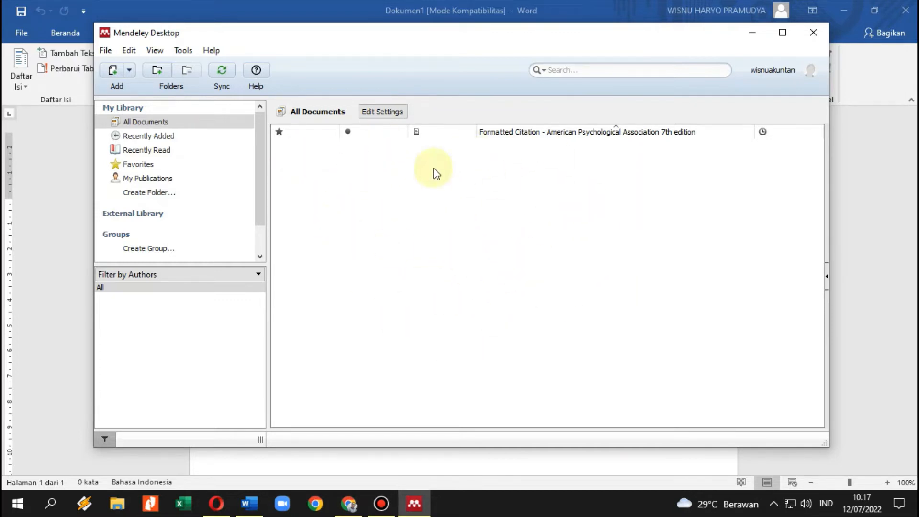
Search Mendeley Web for the first author's name and review the results.
{"action": "left_click", "coordinate": [349, 508]}
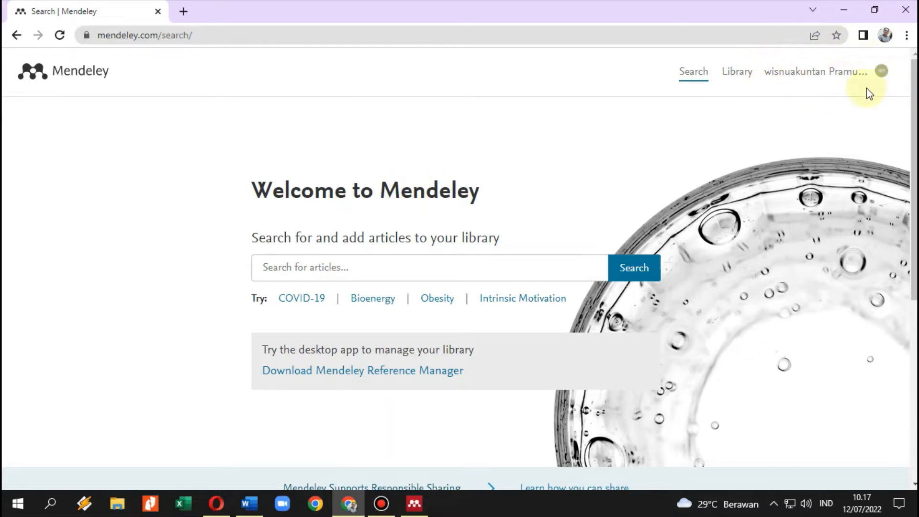
{"action": "left_click", "coordinate": [346, 264]}
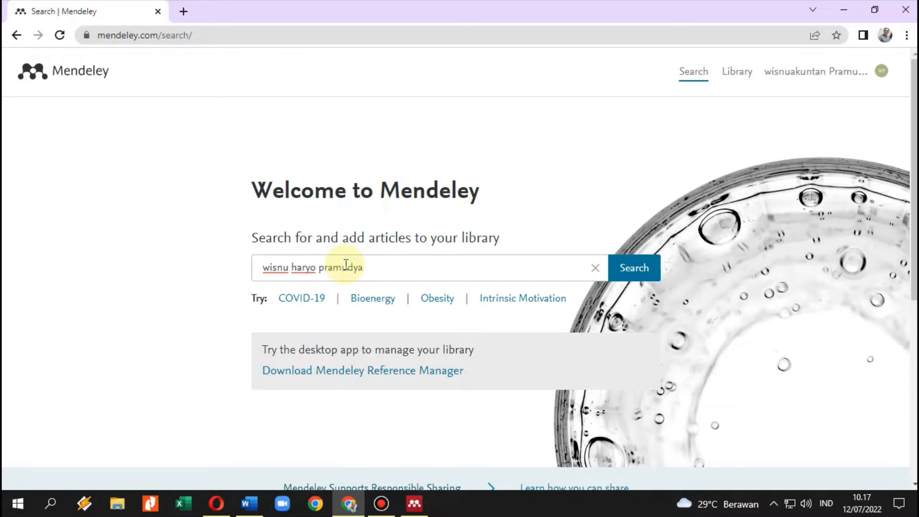
{"action": "left_click", "coordinate": [628, 280]}
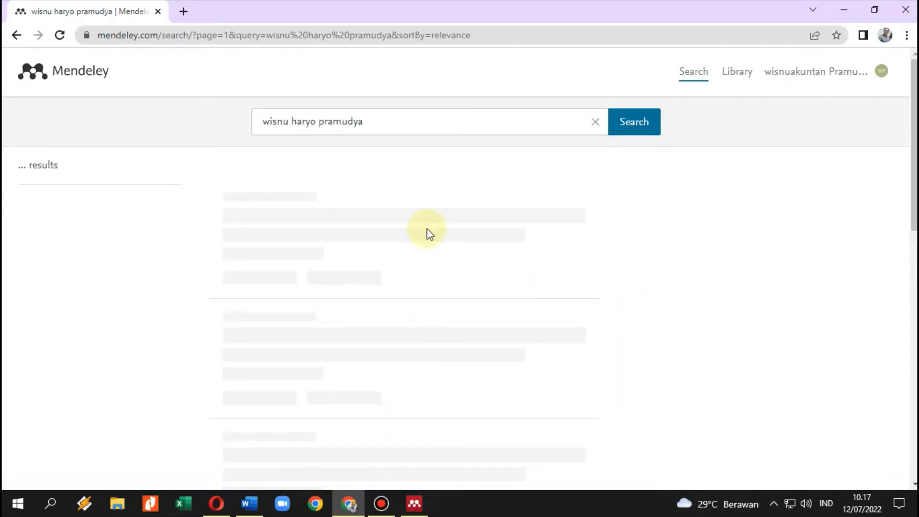
{"action": "scroll", "coordinate": [410, 358], "scroll_direction": "down", "scroll_amount": 5}
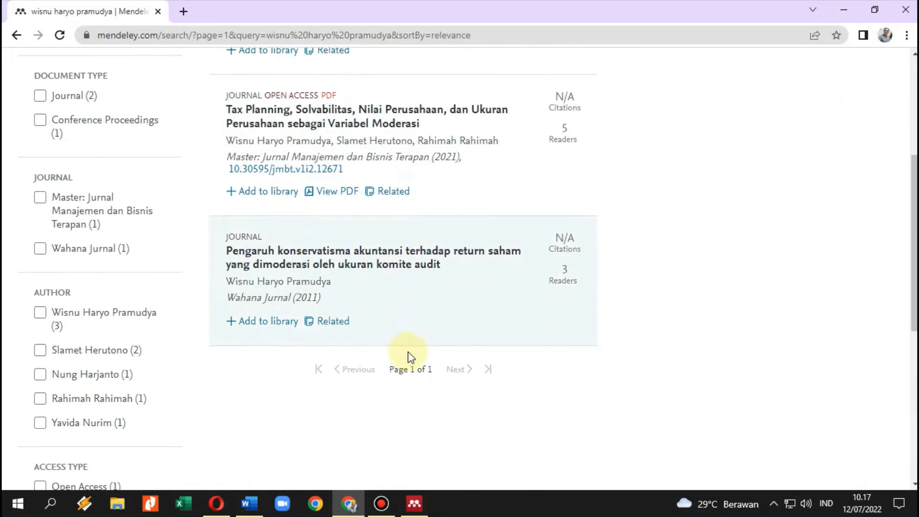
{"action": "scroll", "coordinate": [440, 276], "scroll_direction": "up", "scroll_amount": 4}
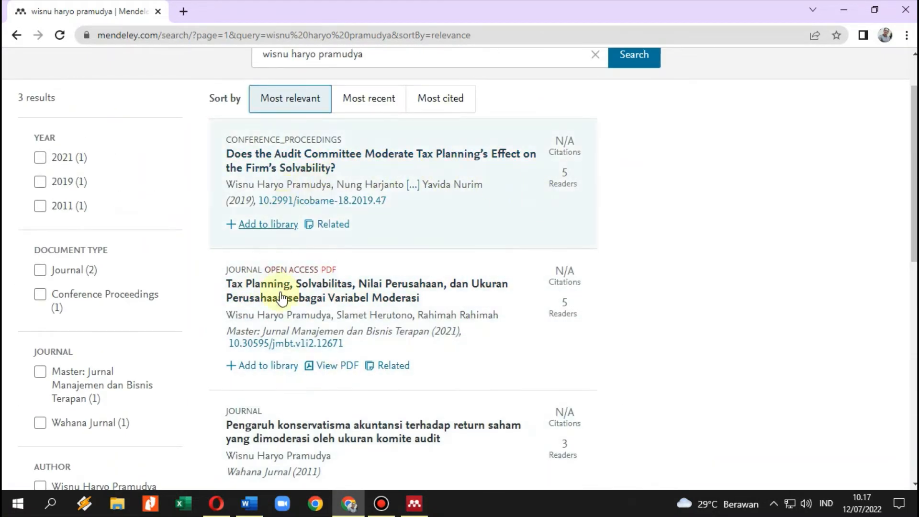
{"action": "scroll", "coordinate": [335, 239], "scroll_direction": "up", "scroll_amount": 2}
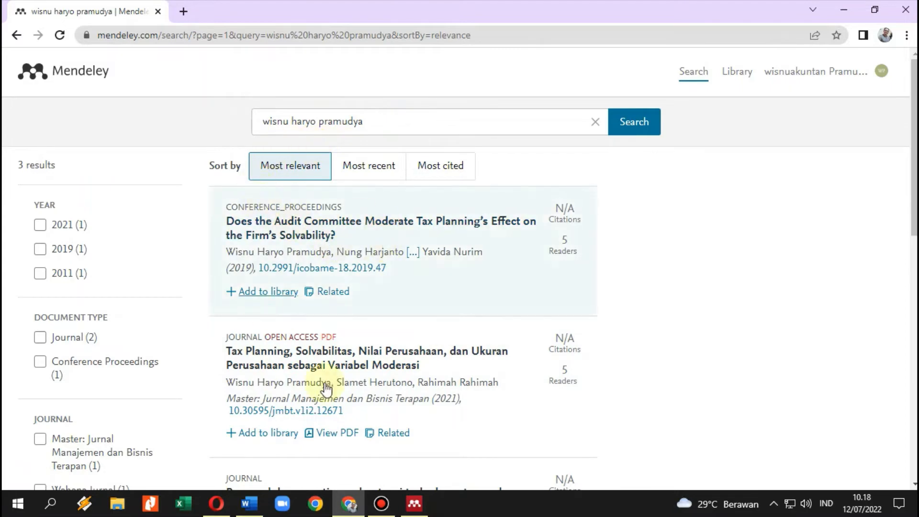
{"action": "scroll", "coordinate": [327, 389], "scroll_direction": "down", "scroll_amount": 4}
{"action": "left_click", "coordinate": [414, 504]}
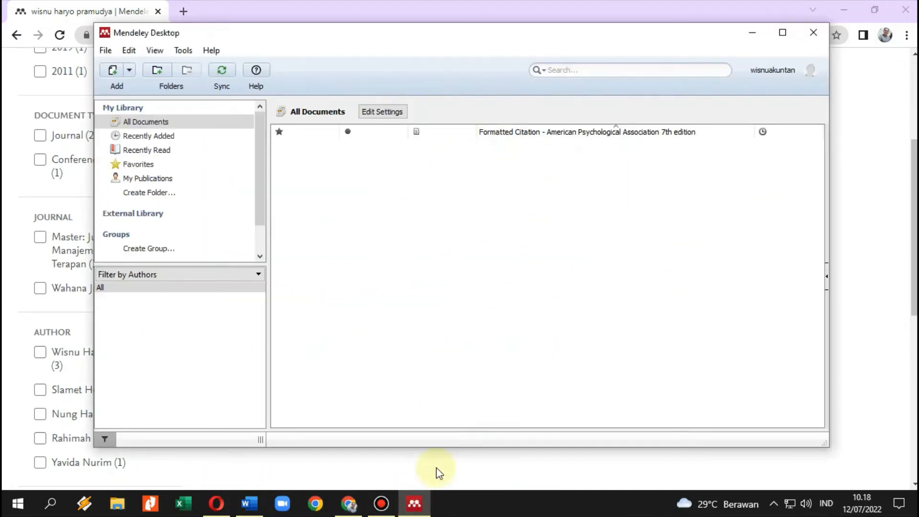
{"action": "left_click", "coordinate": [349, 503]}
{"action": "scroll", "coordinate": [275, 191], "scroll_direction": "up", "scroll_amount": 2}
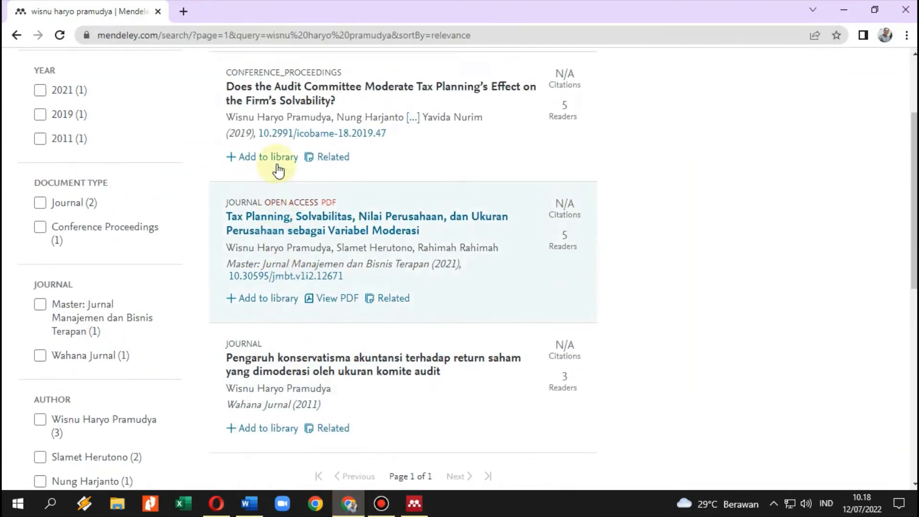
{"action": "scroll", "coordinate": [278, 170], "scroll_direction": "up", "scroll_amount": 2}
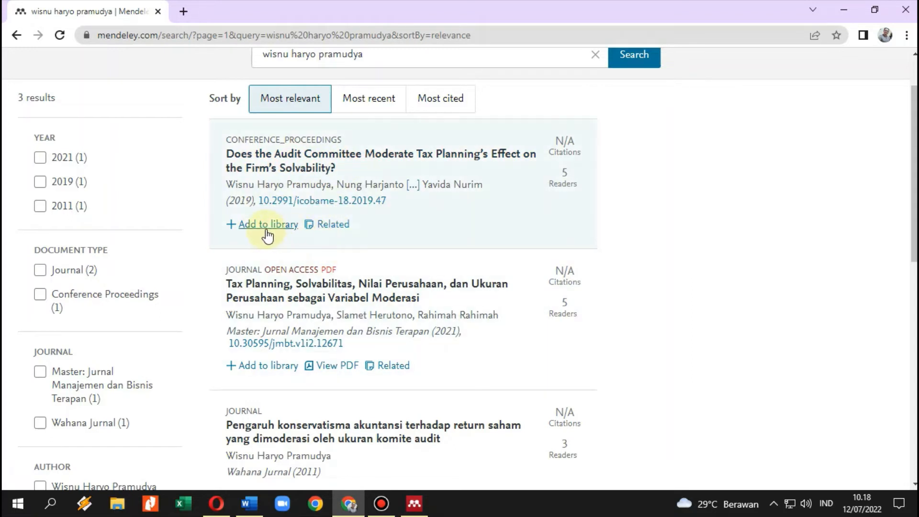
Add the audit committee paper, Tax Planning and konservatisma akuntansi articles to the library.
{"action": "left_click", "coordinate": [259, 225]}
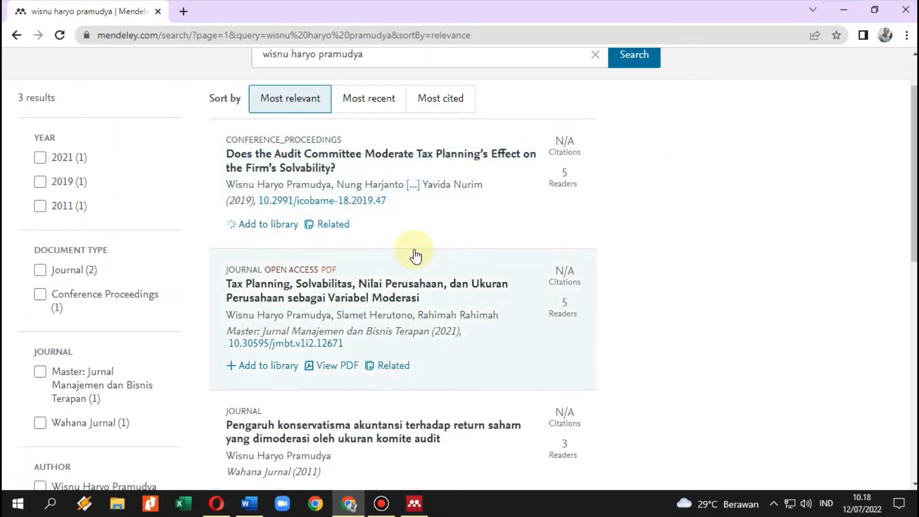
{"action": "scroll", "coordinate": [290, 366], "scroll_direction": "down", "scroll_amount": 1}
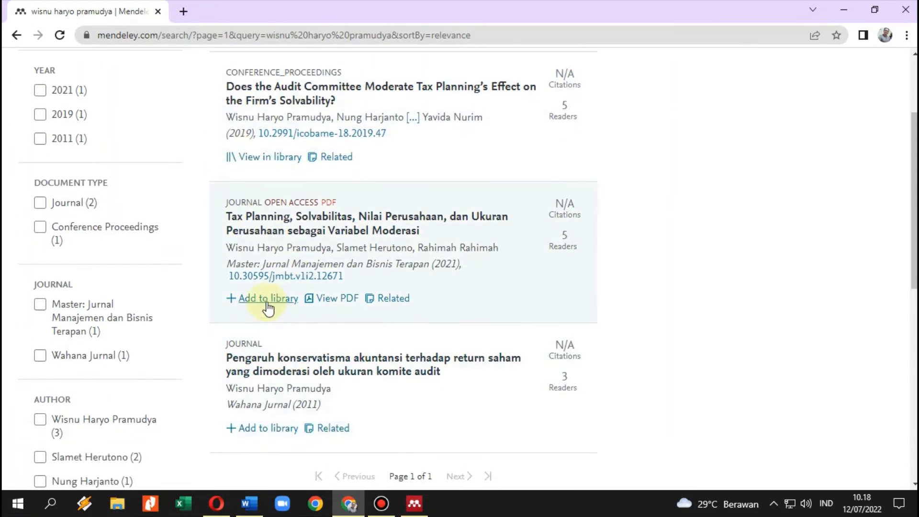
{"action": "left_click", "coordinate": [266, 299]}
{"action": "scroll", "coordinate": [425, 301], "scroll_direction": "down", "scroll_amount": 3}
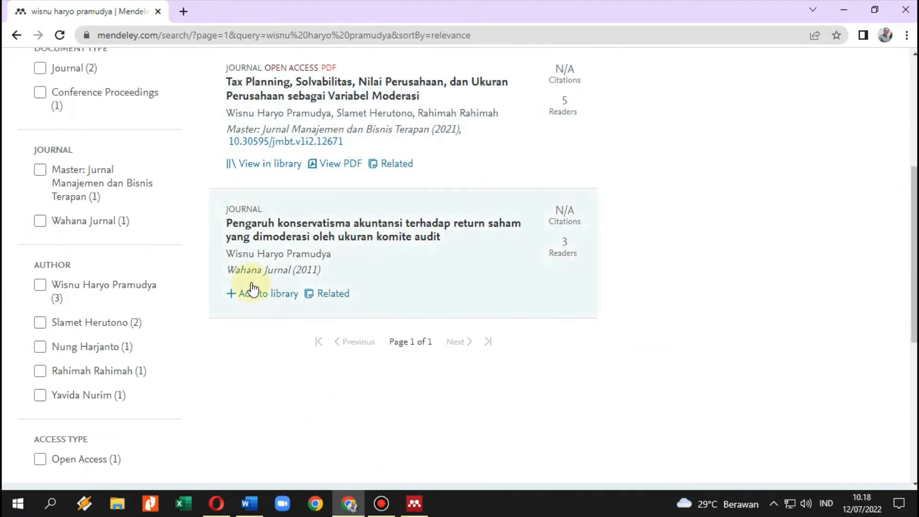
{"action": "left_click", "coordinate": [254, 294]}
{"action": "scroll", "coordinate": [461, 321], "scroll_direction": "up", "scroll_amount": 6}
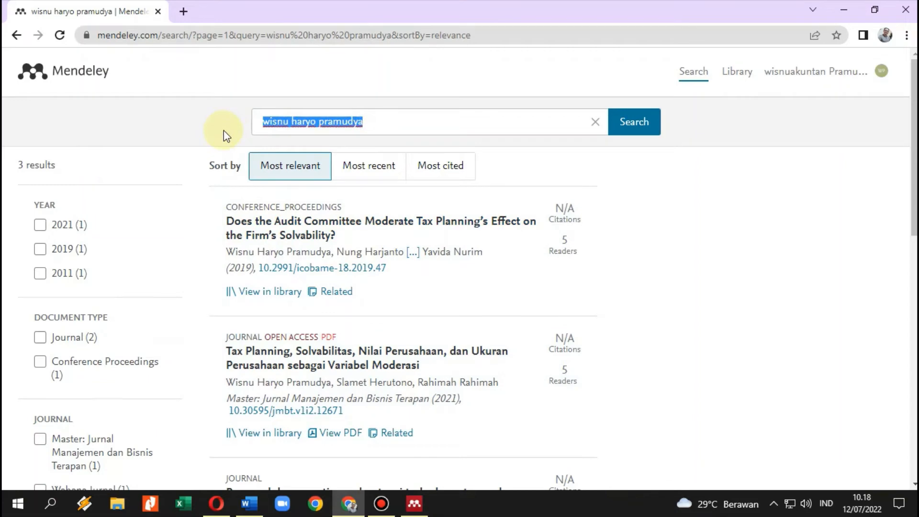
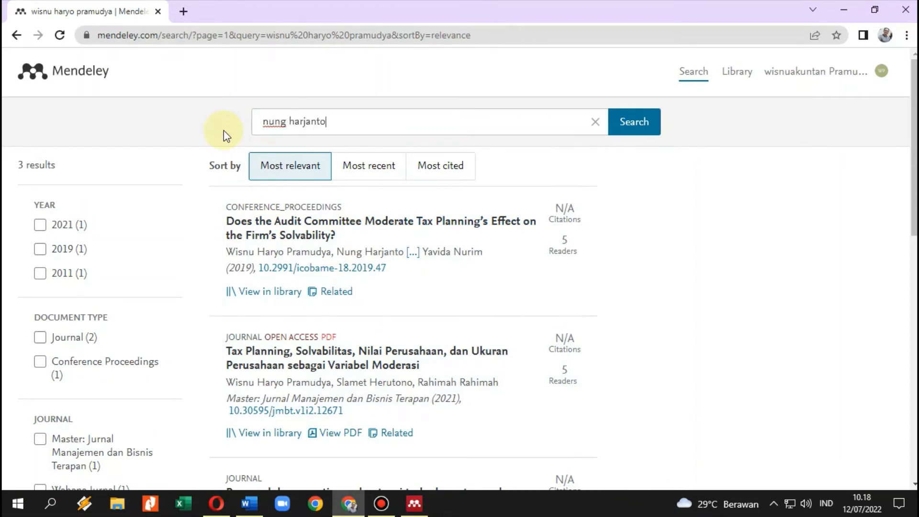
Search the co-author's name and add Learning by Doing, Gross Domestic Product and Implementation Strategy articles.
{"action": "key", "text": "Return"}
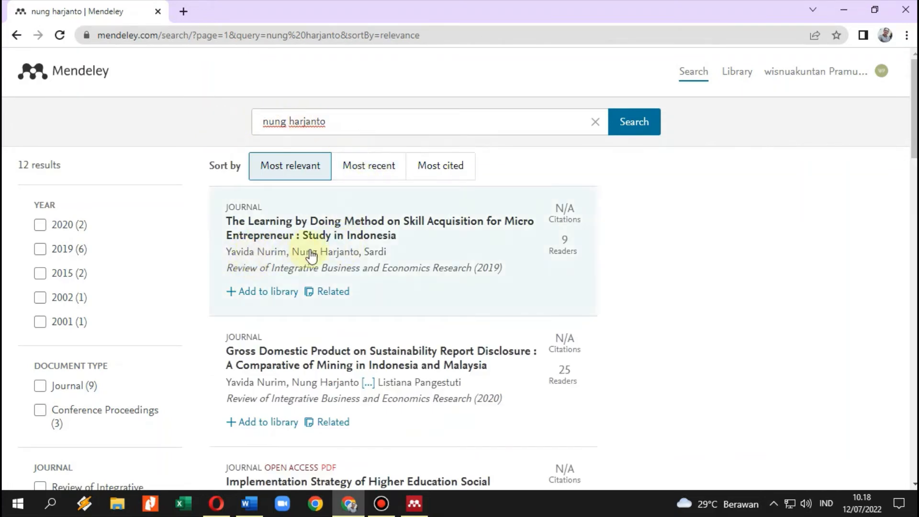
{"action": "left_click", "coordinate": [276, 292]}
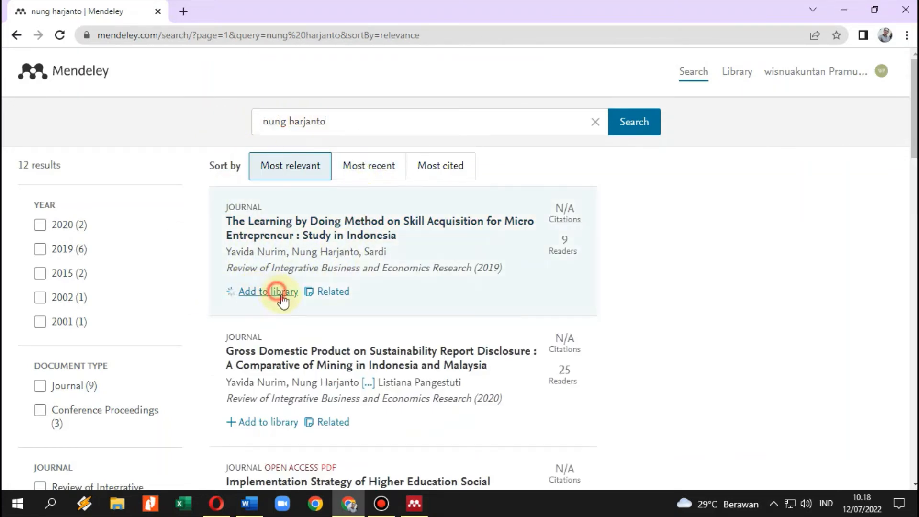
{"action": "scroll", "coordinate": [316, 324], "scroll_direction": "down", "scroll_amount": 2}
{"action": "scroll", "coordinate": [316, 324], "scroll_direction": "down", "scroll_amount": 1}
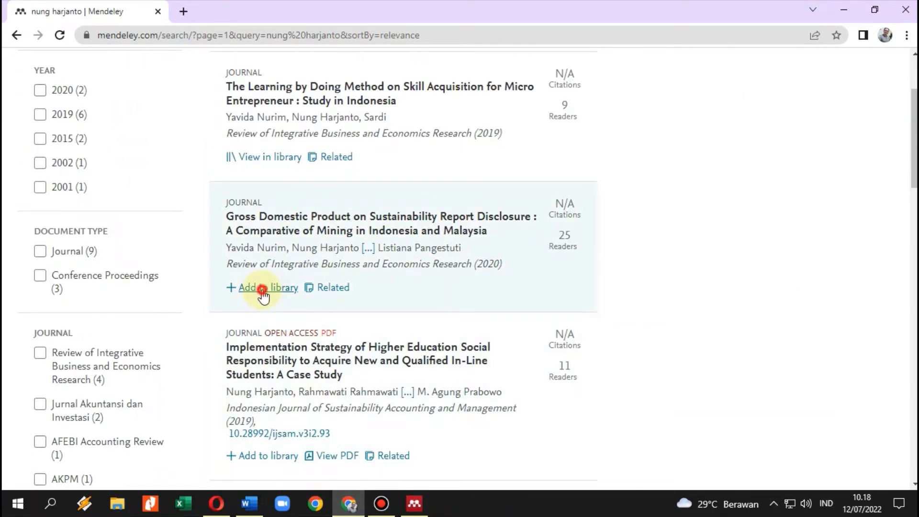
{"action": "left_click", "coordinate": [262, 289]}
{"action": "scroll", "coordinate": [265, 239], "scroll_direction": "down", "scroll_amount": 4}
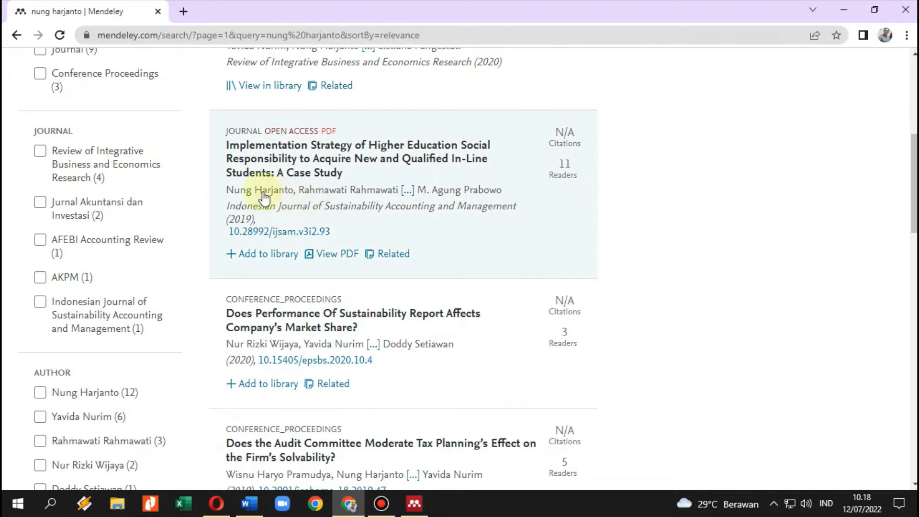
{"action": "left_click", "coordinate": [266, 254]}
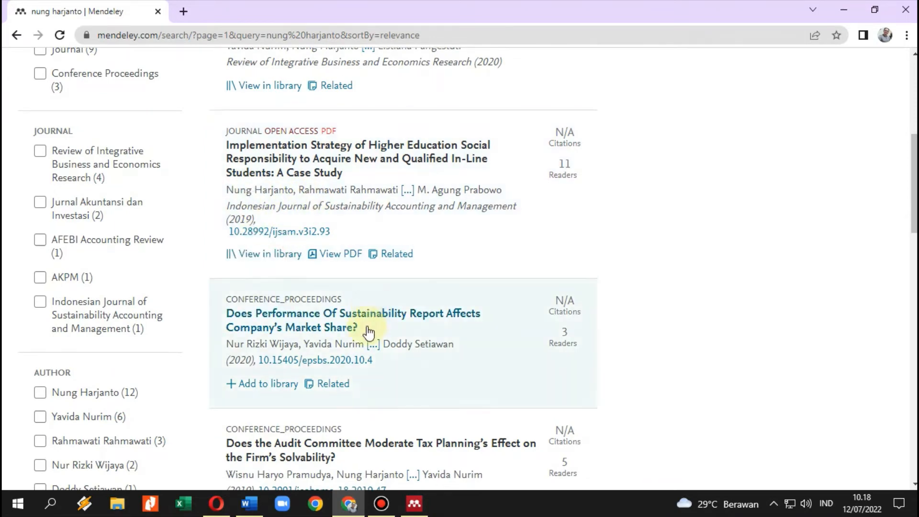
{"action": "scroll", "coordinate": [447, 308], "scroll_direction": "up", "scroll_amount": 7}
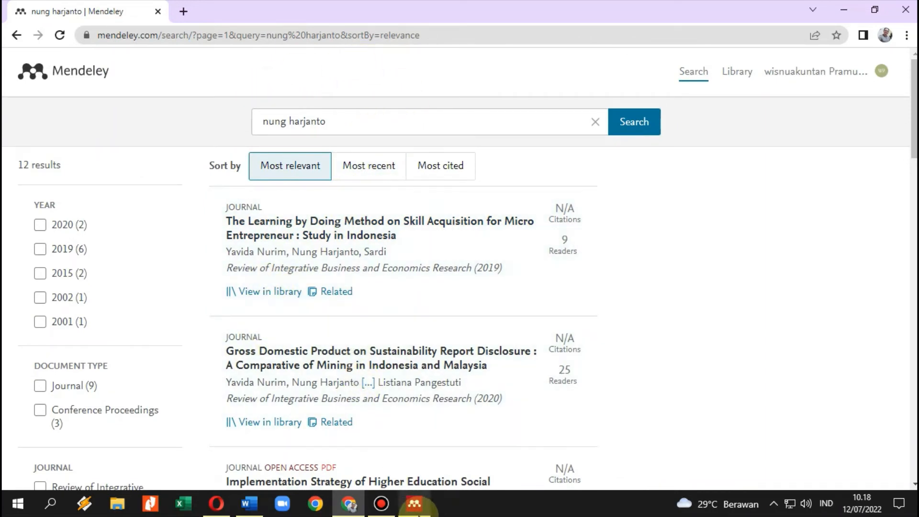
{"action": "left_click", "coordinate": [414, 504]}
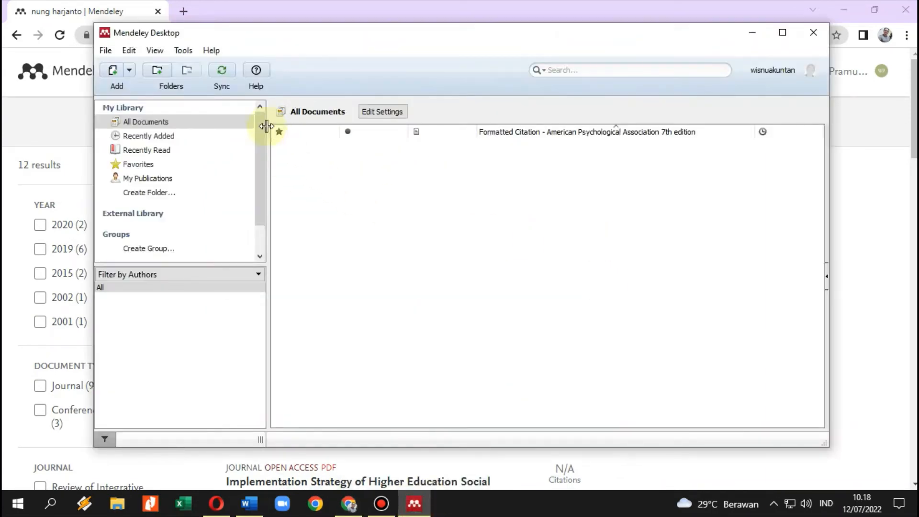
Sync the Mendeley Desktop library and check that All Documents lists the six articles in APA style.
{"action": "left_click", "coordinate": [221, 72]}
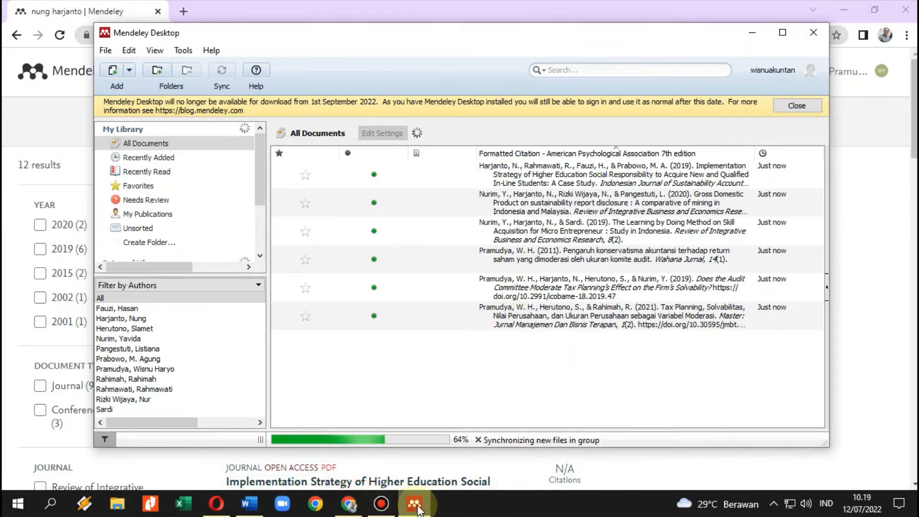
{"action": "left_click", "coordinate": [349, 504]}
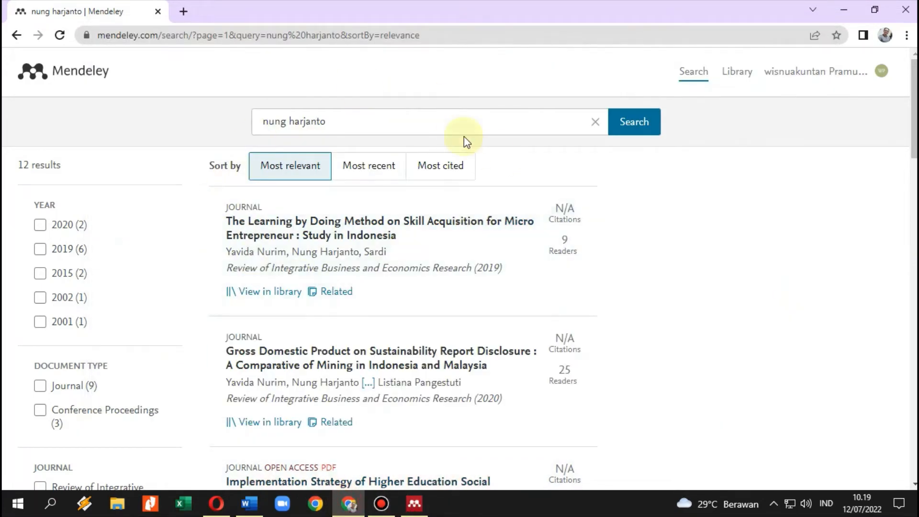
{"action": "left_click", "coordinate": [414, 504]}
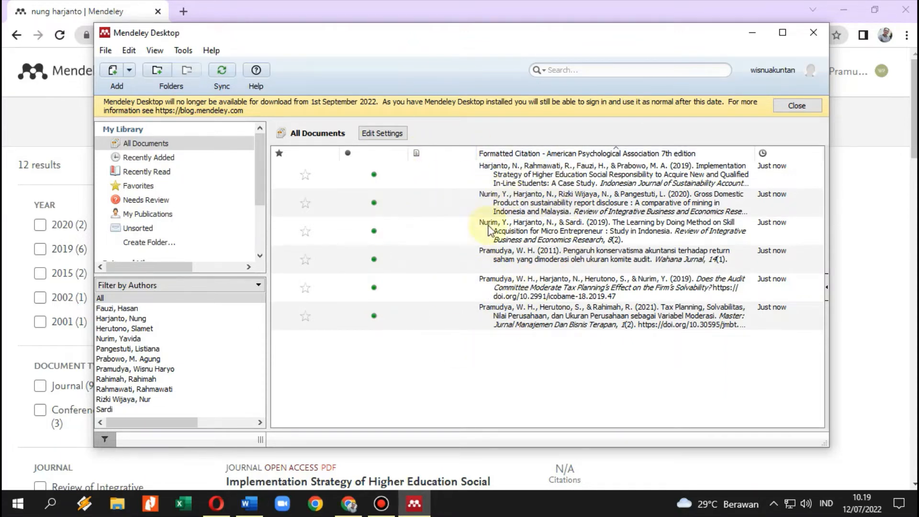
{"action": "left_click", "coordinate": [531, 179]}
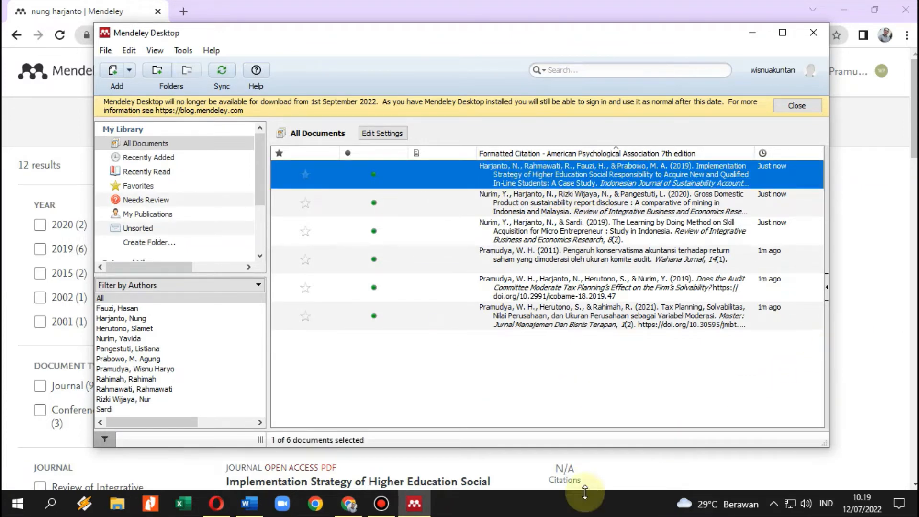
{"action": "left_click", "coordinate": [250, 512]}
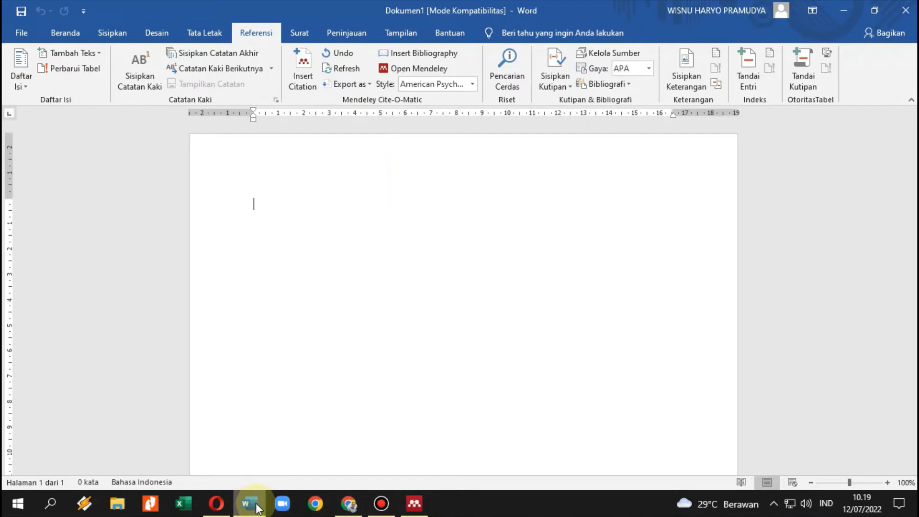
Open the Contoh Mendelay document from the Hasil Scan folder on drive E:.
{"action": "mouse_move", "coordinate": [254, 507]}
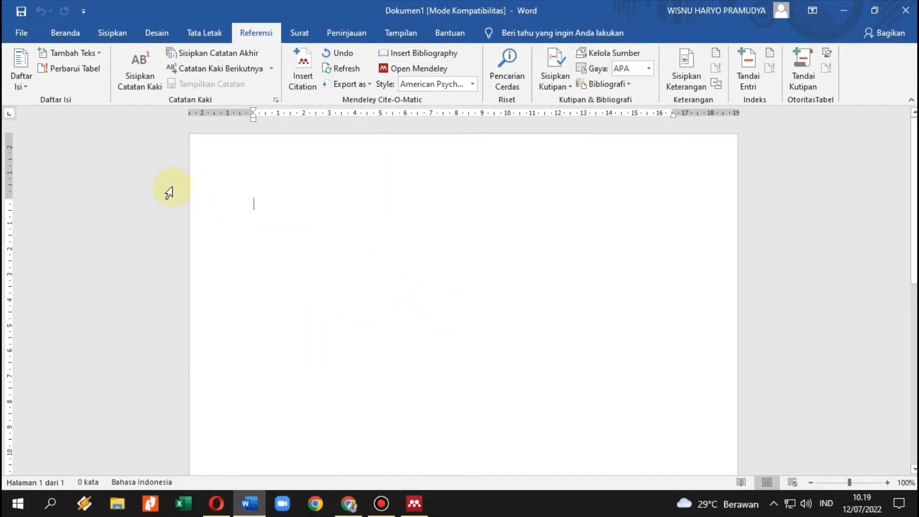
{"action": "left_click", "coordinate": [22, 31]}
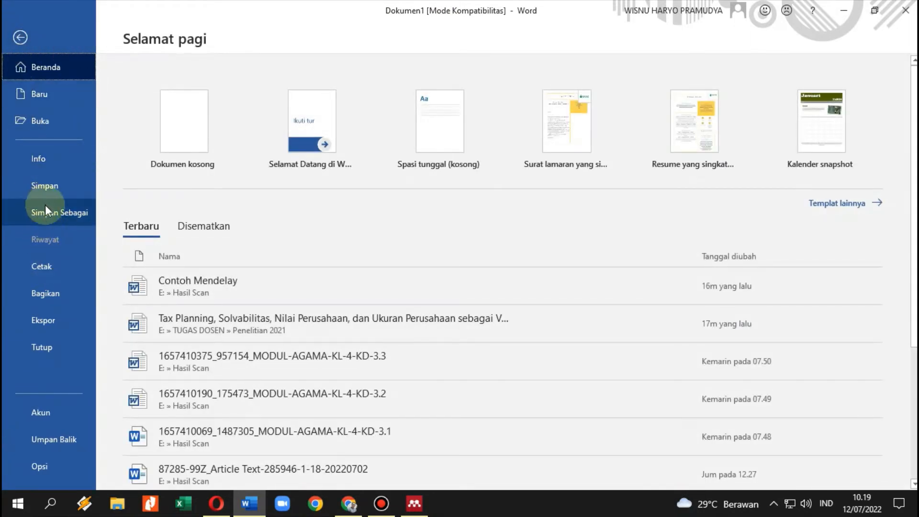
{"action": "left_click", "coordinate": [47, 121]}
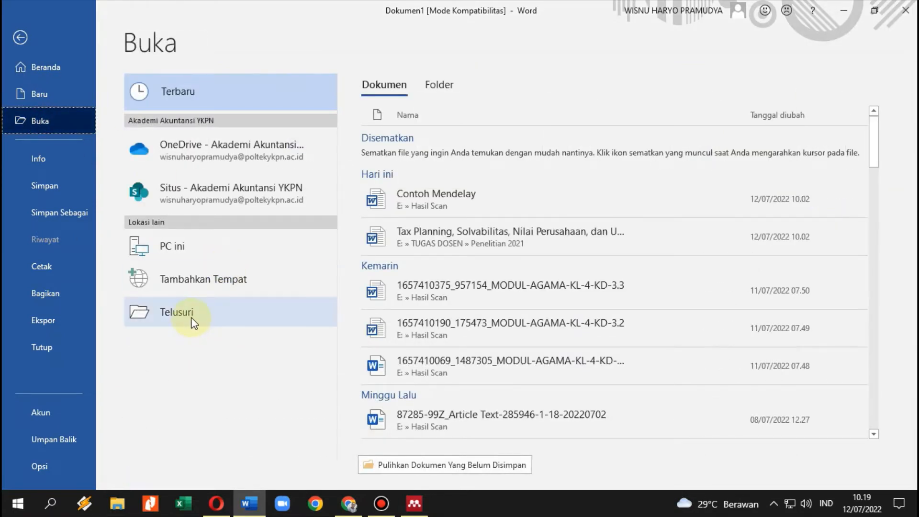
{"action": "left_click", "coordinate": [192, 317]}
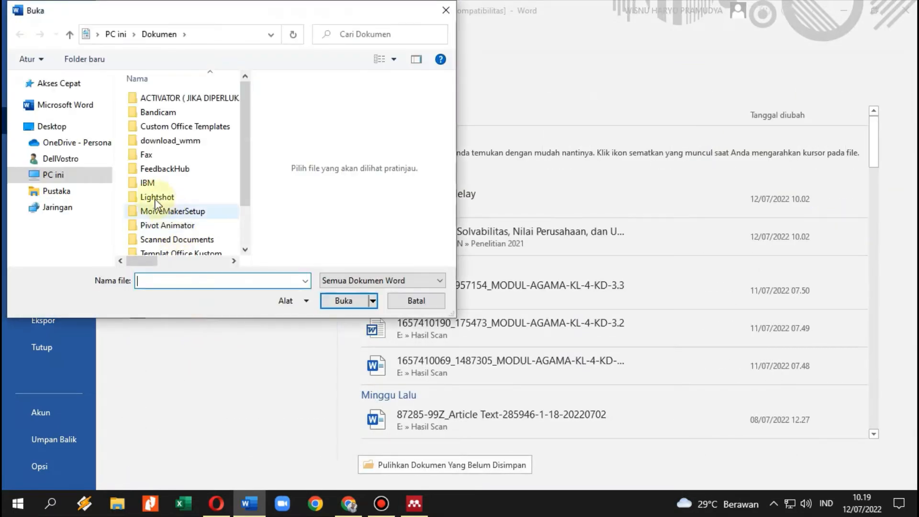
{"action": "left_click", "coordinate": [76, 238]}
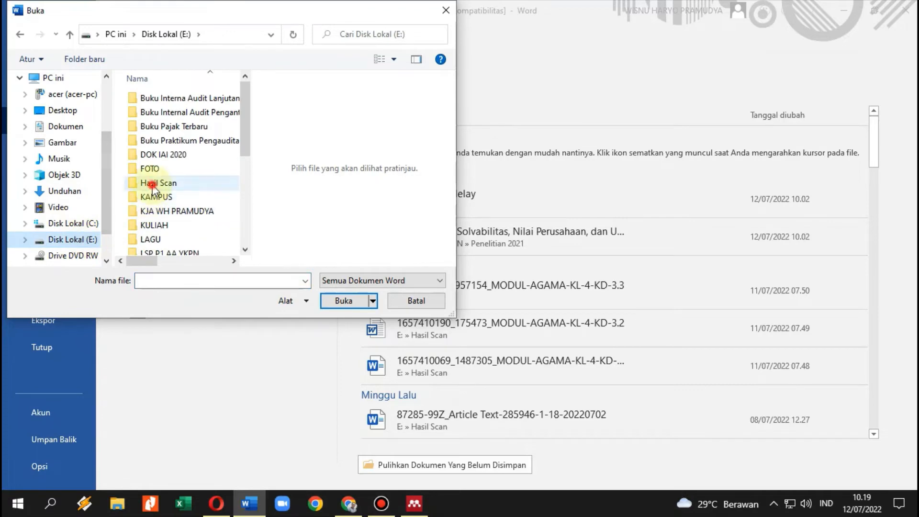
{"action": "double_click", "coordinate": [159, 182]}
{"action": "left_click", "coordinate": [177, 211]}
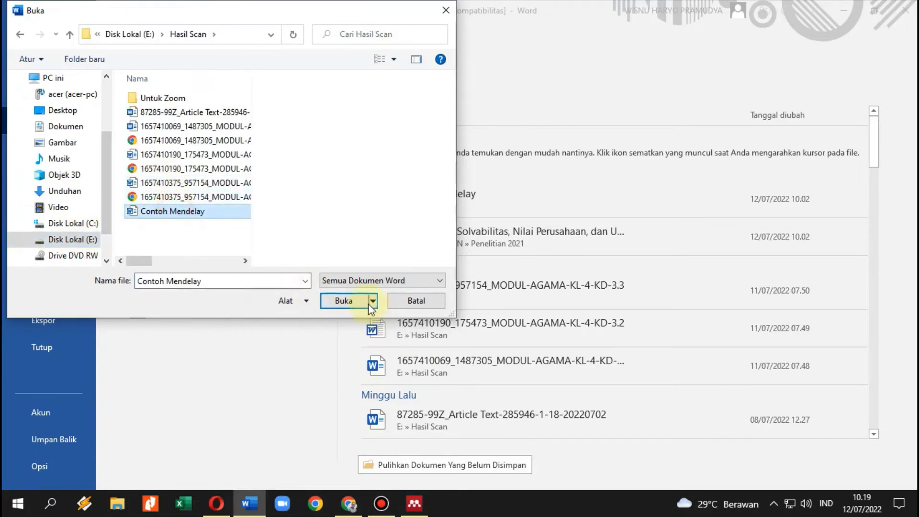
{"action": "left_click", "coordinate": [357, 300]}
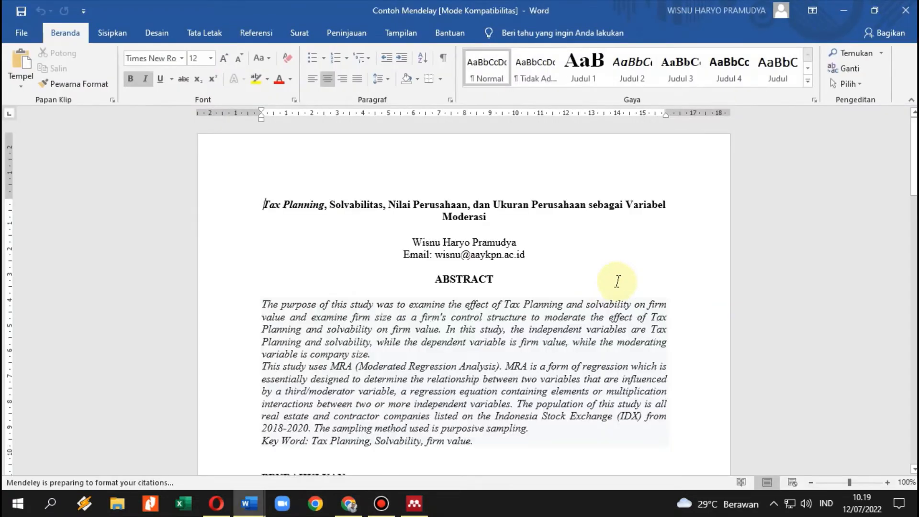
{"action": "scroll", "coordinate": [571, 301], "scroll_direction": "down", "scroll_amount": 12}
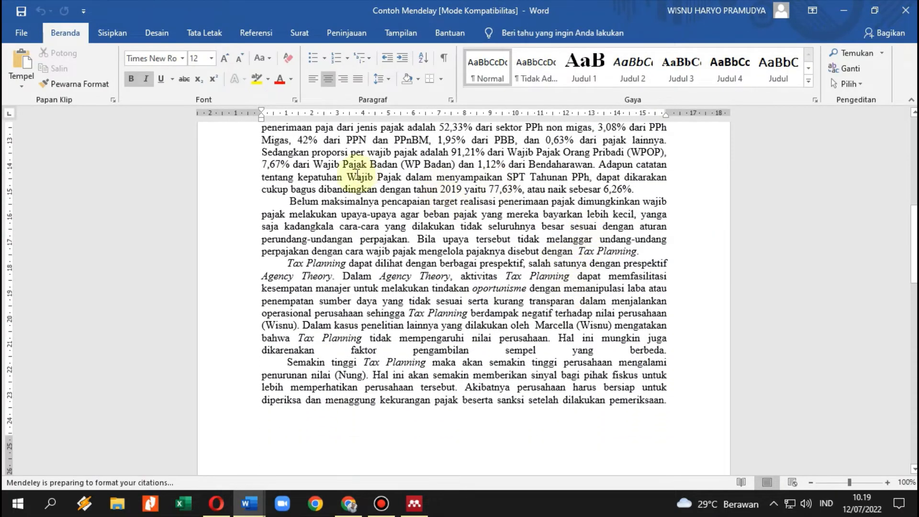
{"action": "scroll", "coordinate": [358, 175], "scroll_direction": "down", "scroll_amount": 1}
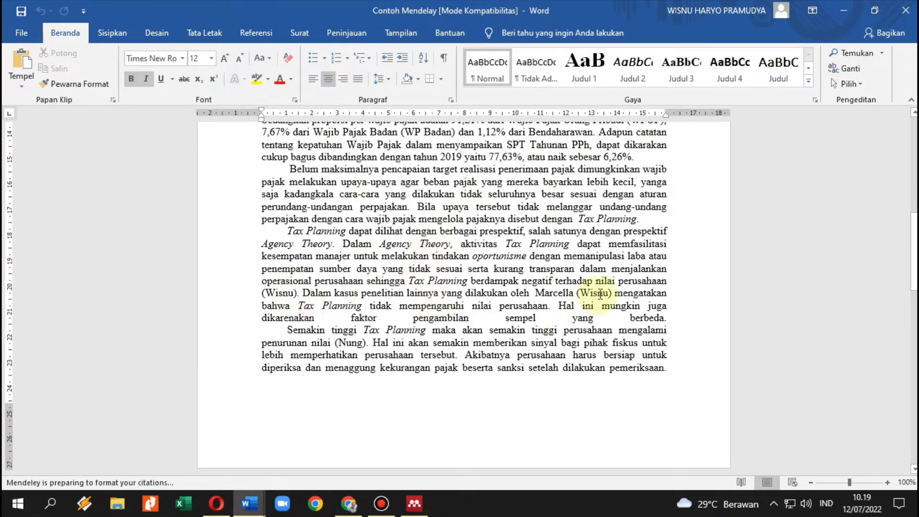
{"action": "scroll", "coordinate": [462, 382], "scroll_direction": "down", "scroll_amount": 3}
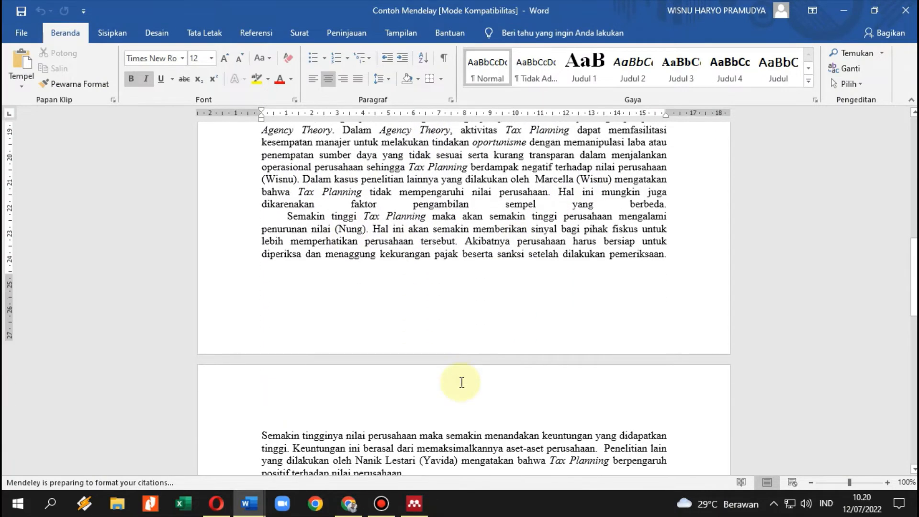
{"action": "scroll", "coordinate": [462, 382], "scroll_direction": "down", "scroll_amount": 3}
{"action": "scroll", "coordinate": [463, 375], "scroll_direction": "up", "scroll_amount": 8}
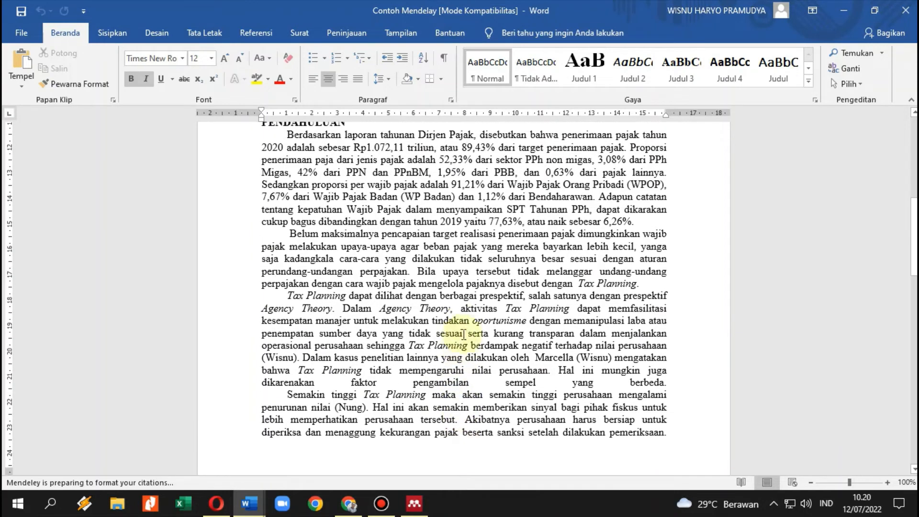
{"action": "scroll", "coordinate": [450, 326], "scroll_direction": "up", "scroll_amount": 1}
{"action": "scroll", "coordinate": [429, 313], "scroll_direction": "down", "scroll_amount": 1}
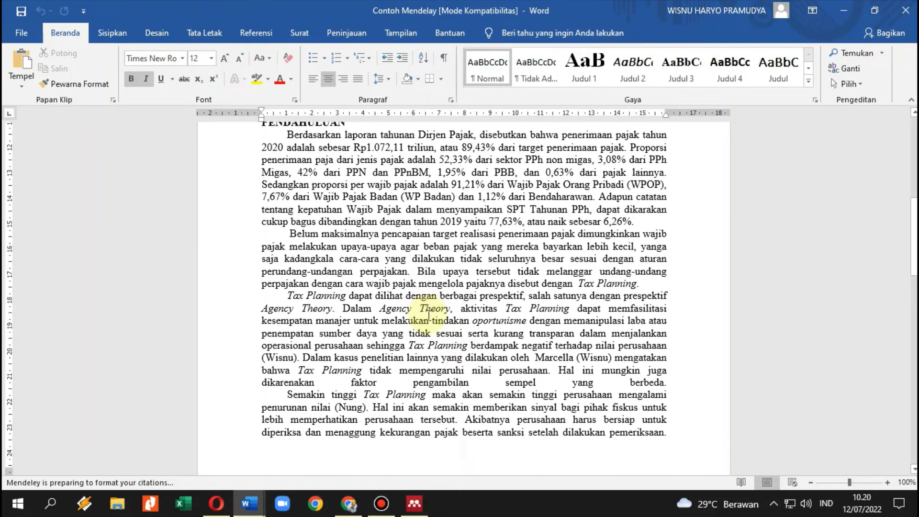
{"action": "scroll", "coordinate": [429, 313], "scroll_direction": "down", "scroll_amount": 1}
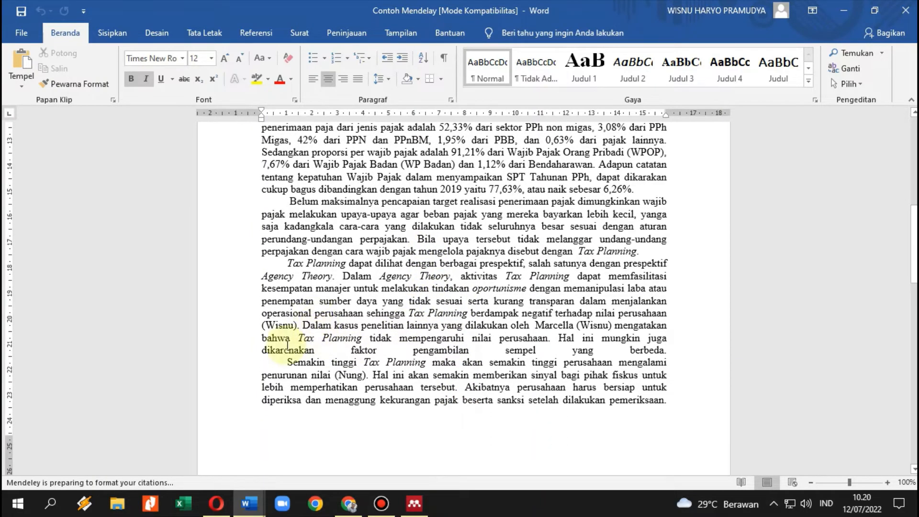
{"action": "left_click_drag", "start_coordinate": [293, 325], "coordinate": [271, 328]}
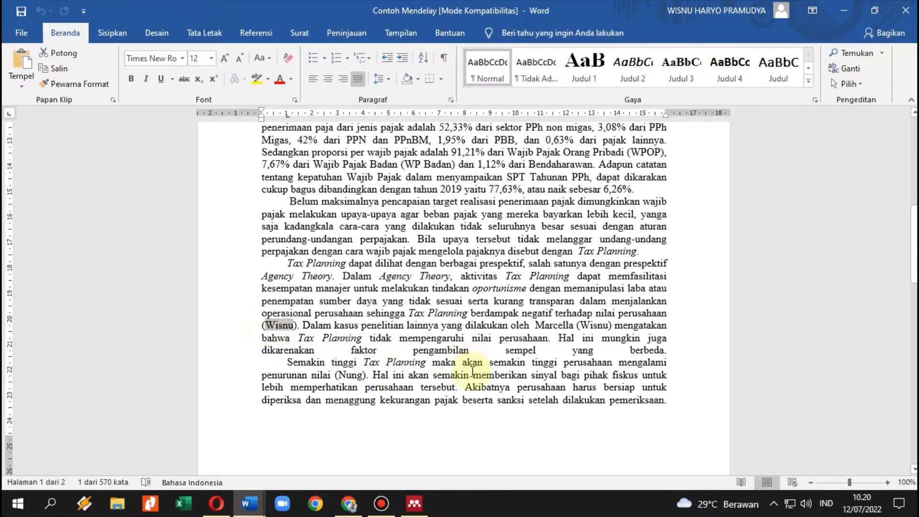
Replace the first placeholder author with a Mendeley citation to the 2021 Tax Planning paper.
{"action": "left_click", "coordinate": [251, 31]}
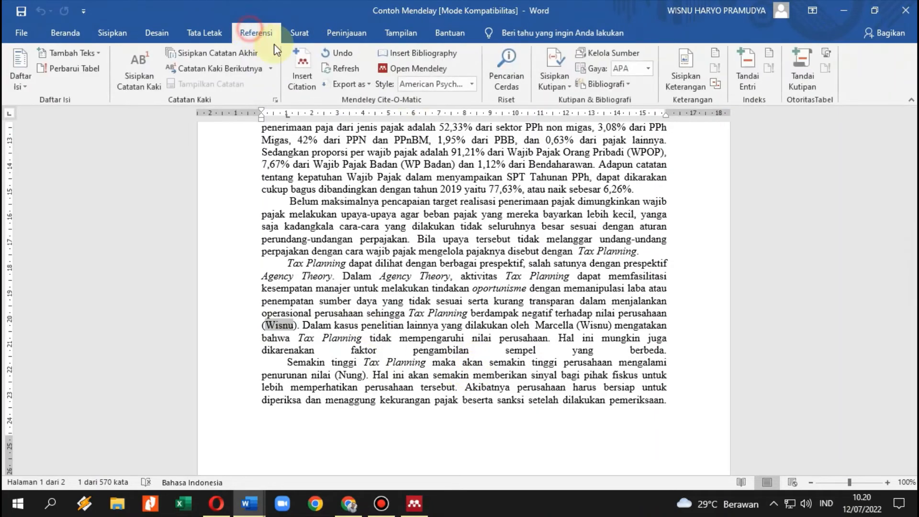
{"action": "left_click", "coordinate": [305, 61]}
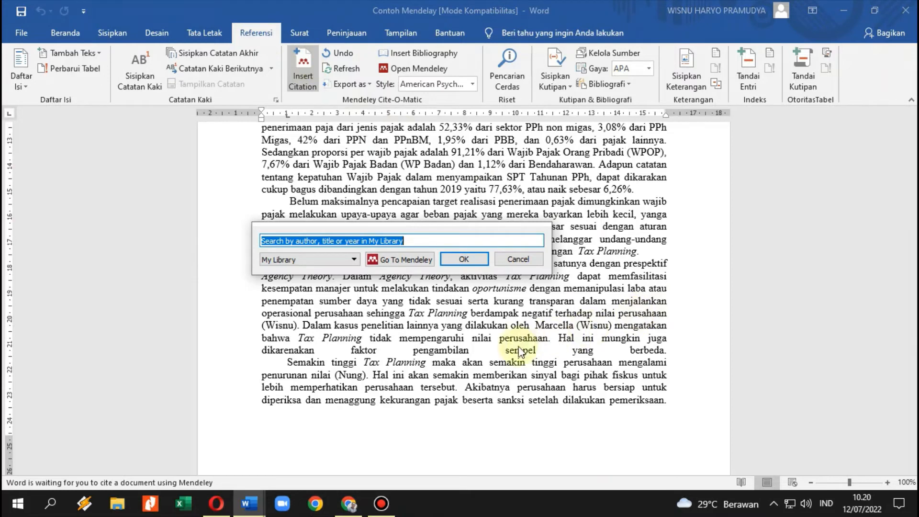
{"action": "left_click", "coordinate": [396, 260]}
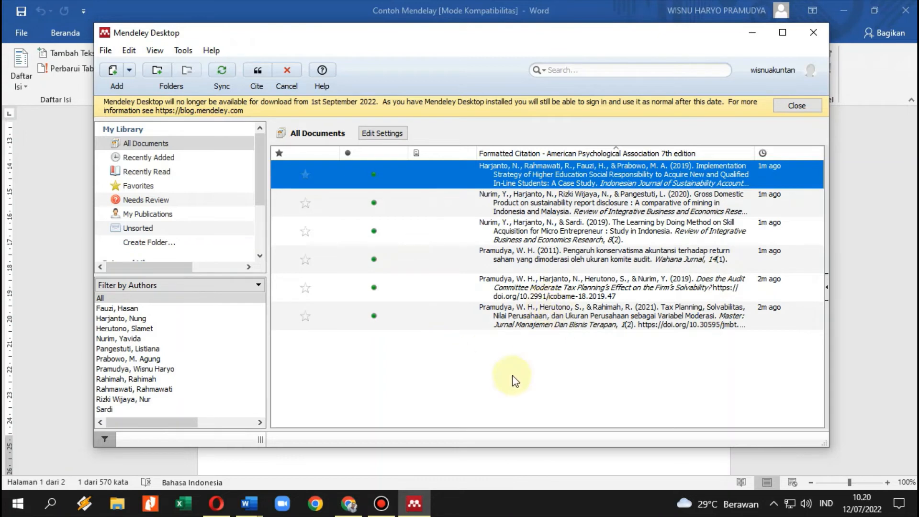
{"action": "left_click", "coordinate": [520, 309]}
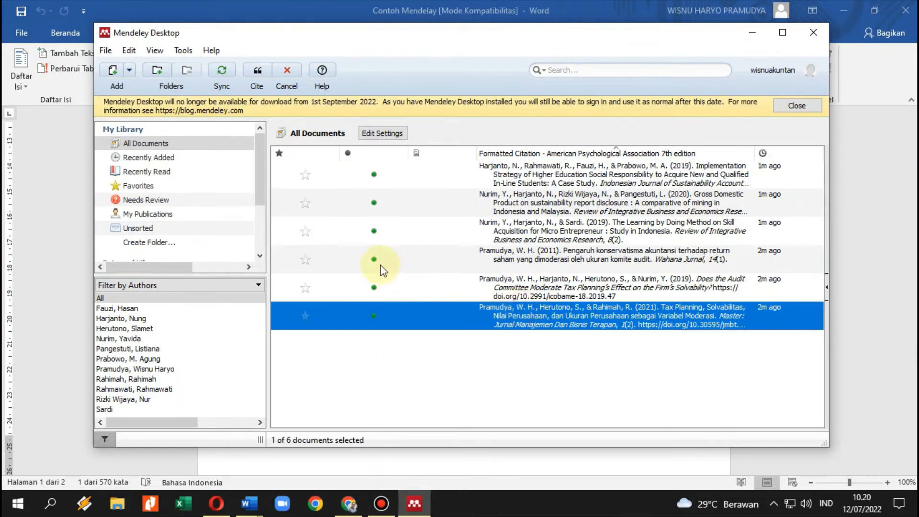
{"action": "left_click", "coordinate": [261, 71]}
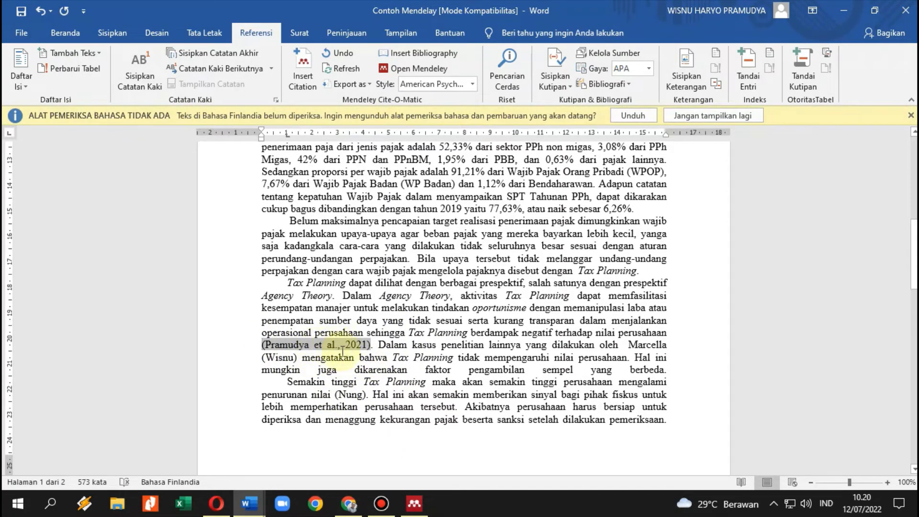
{"action": "scroll", "coordinate": [333, 345], "scroll_direction": "down", "scroll_amount": 1}
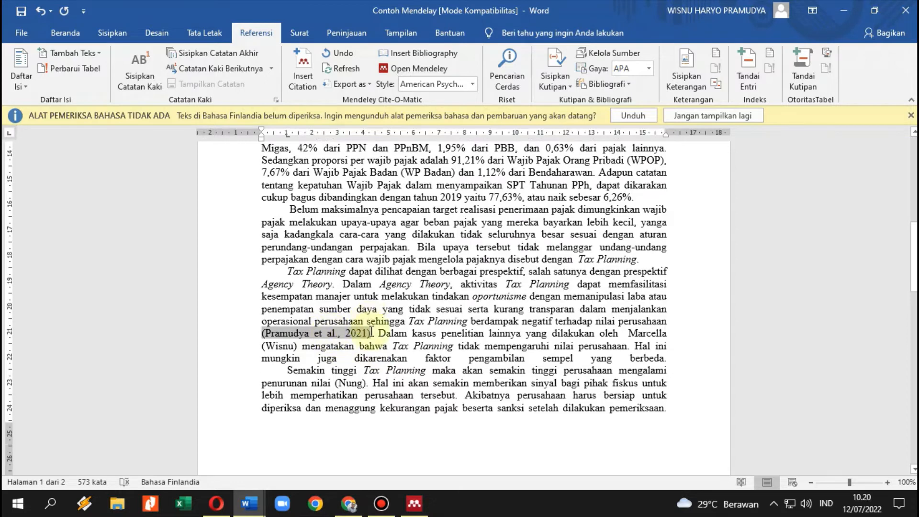
{"action": "left_click_drag", "start_coordinate": [295, 325], "coordinate": [266, 327]}
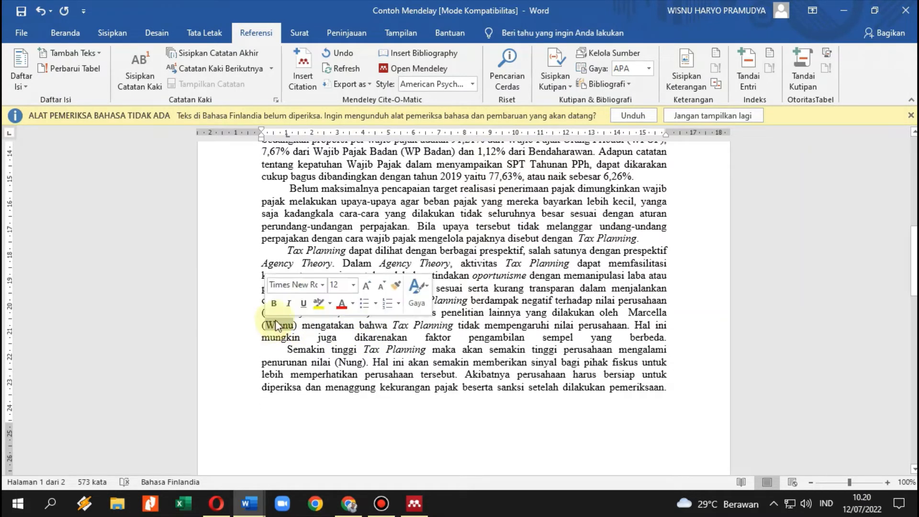
Cite the 2019 audit committee paper at the second placeholder and remove the doubled parentheses.
{"action": "left_click", "coordinate": [313, 67]}
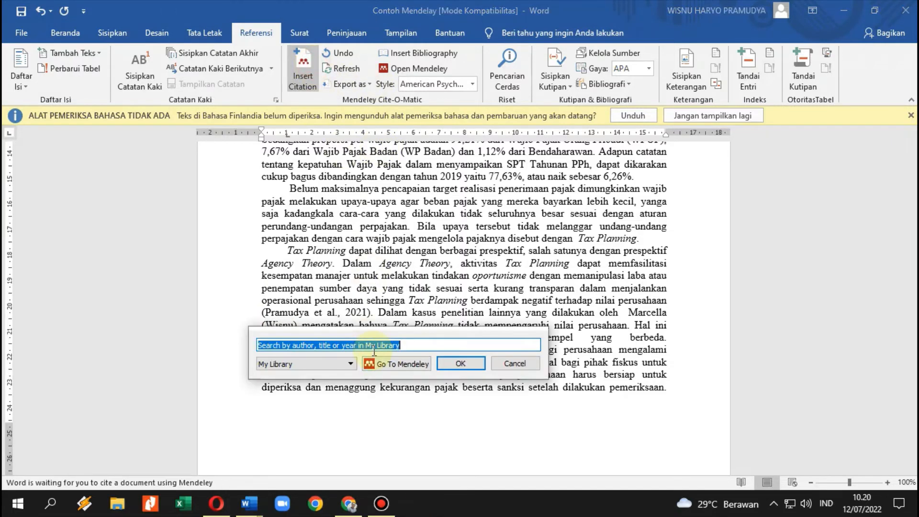
{"action": "left_click", "coordinate": [399, 386]}
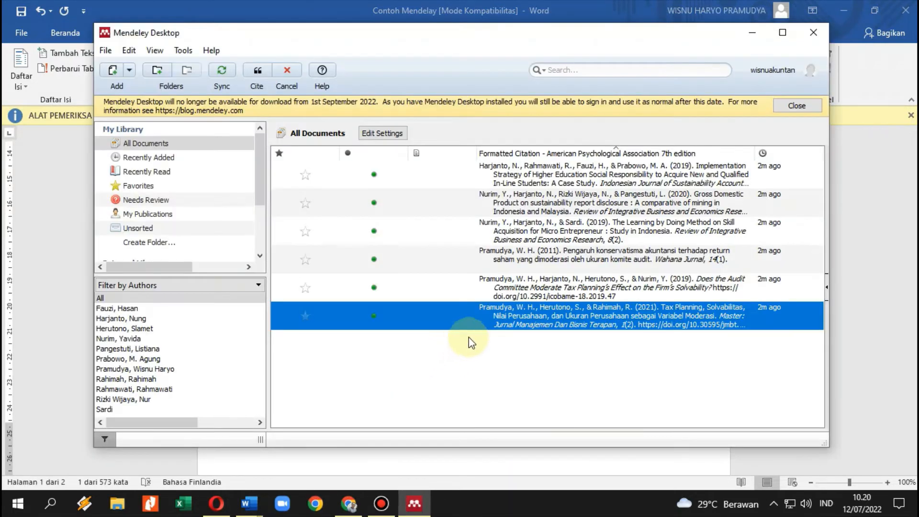
{"action": "left_click", "coordinate": [500, 285]}
{"action": "left_click", "coordinate": [258, 72]}
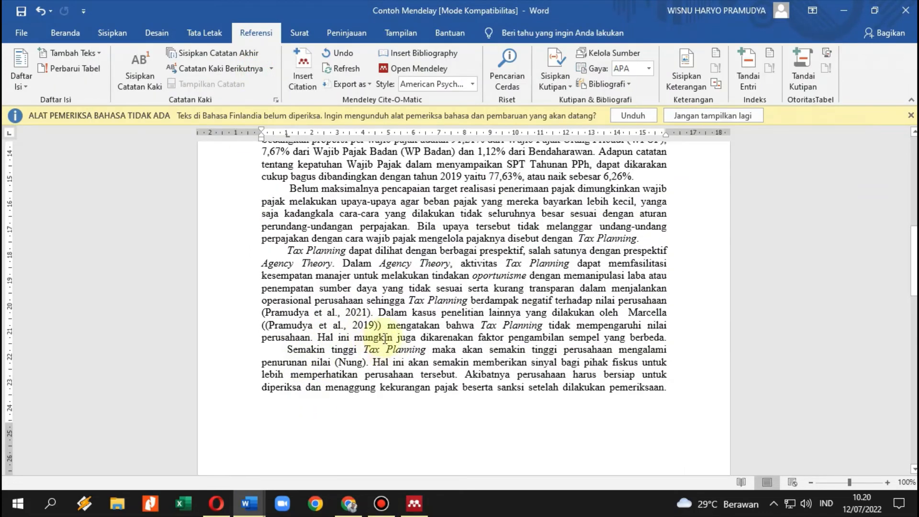
{"action": "key", "text": "Delete"}
{"action": "left_click", "coordinate": [260, 325]}
{"action": "key", "text": "Delete"}
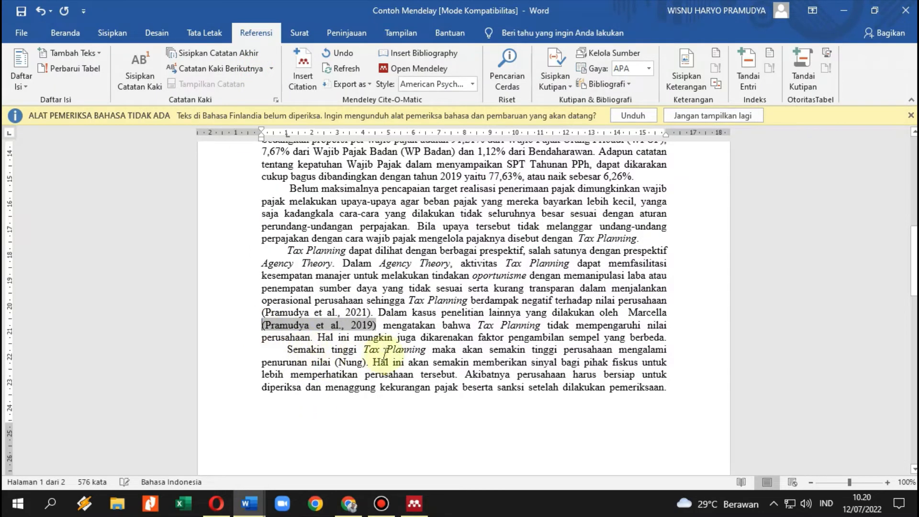
Confirm the 2021 and 2019 citations are live Mendeley fields.
{"action": "left_click", "coordinate": [344, 312]}
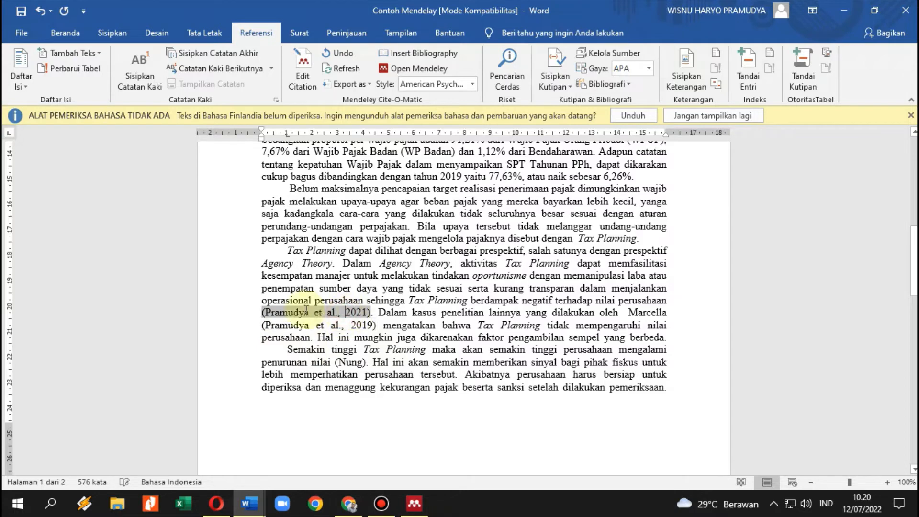
{"action": "left_click", "coordinate": [321, 326]}
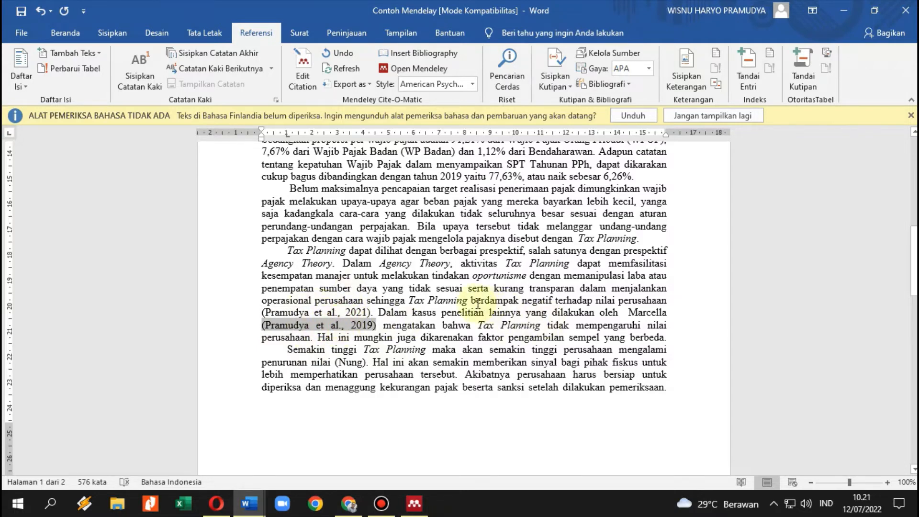
{"action": "scroll", "coordinate": [478, 303], "scroll_direction": "down", "scroll_amount": 1}
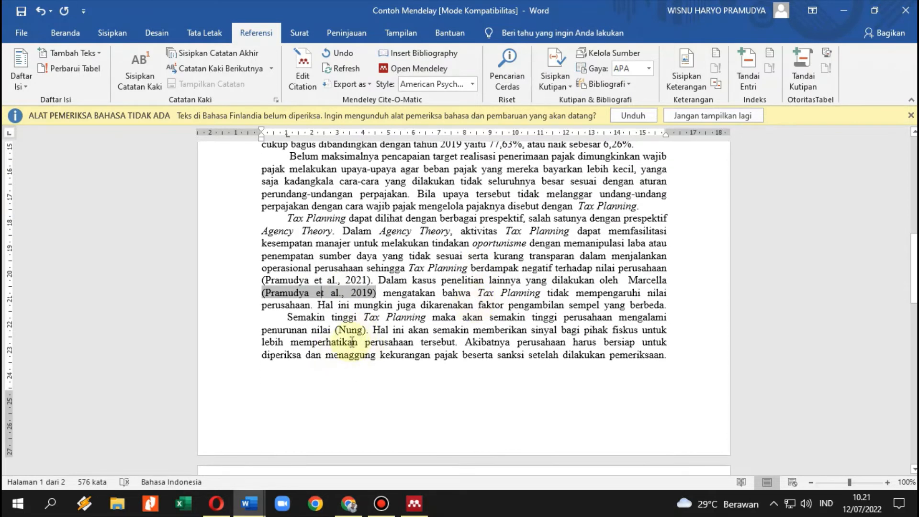
{"action": "left_click_drag", "start_coordinate": [363, 330], "coordinate": [336, 335]}
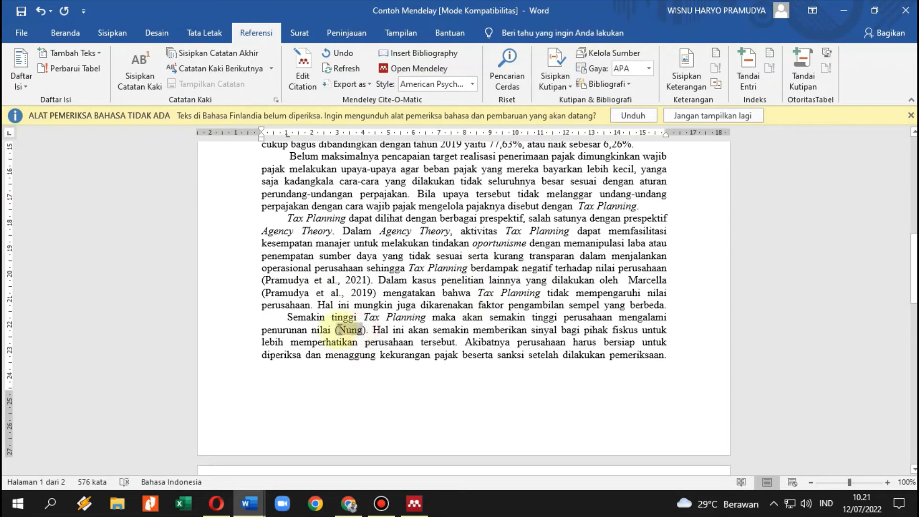
Cite the 2019 higher education responsibility paper at the third placeholder, removing doubled parentheses.
{"action": "left_click", "coordinate": [298, 62]}
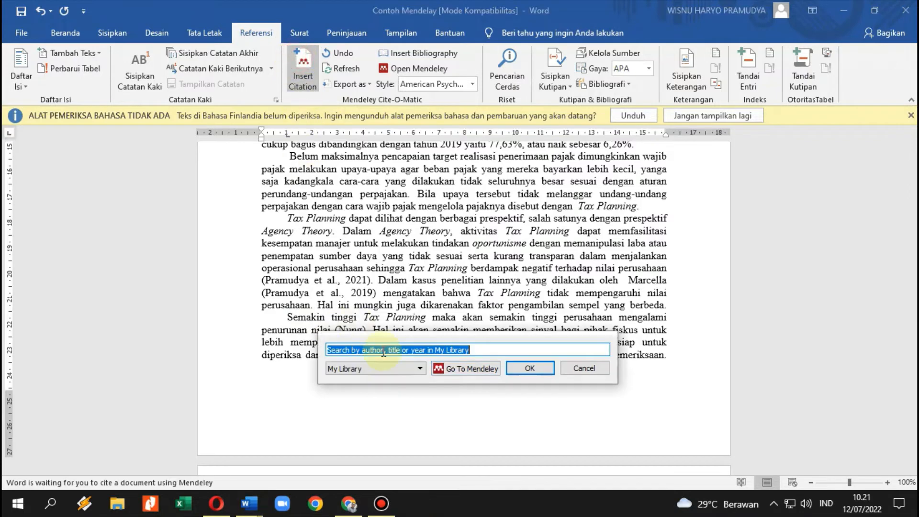
{"action": "left_click", "coordinate": [421, 368]}
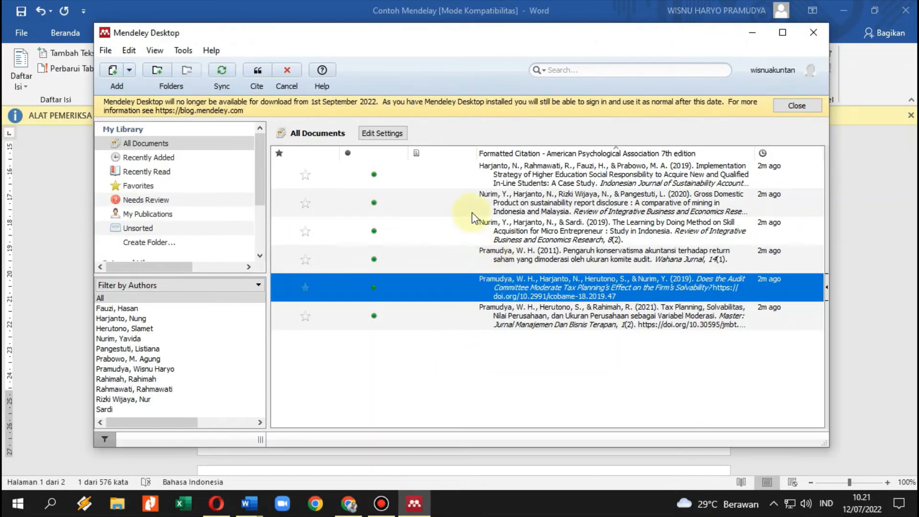
{"action": "left_click", "coordinate": [494, 170]}
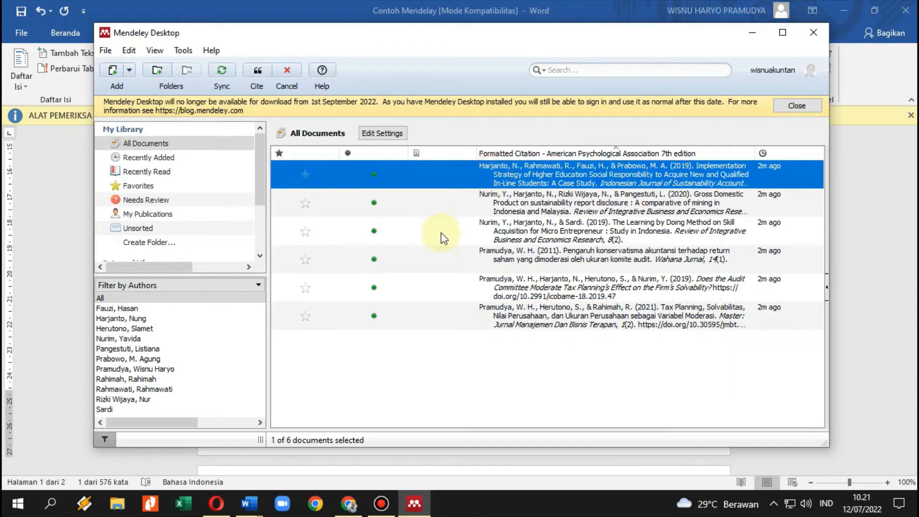
{"action": "left_click", "coordinate": [258, 72]}
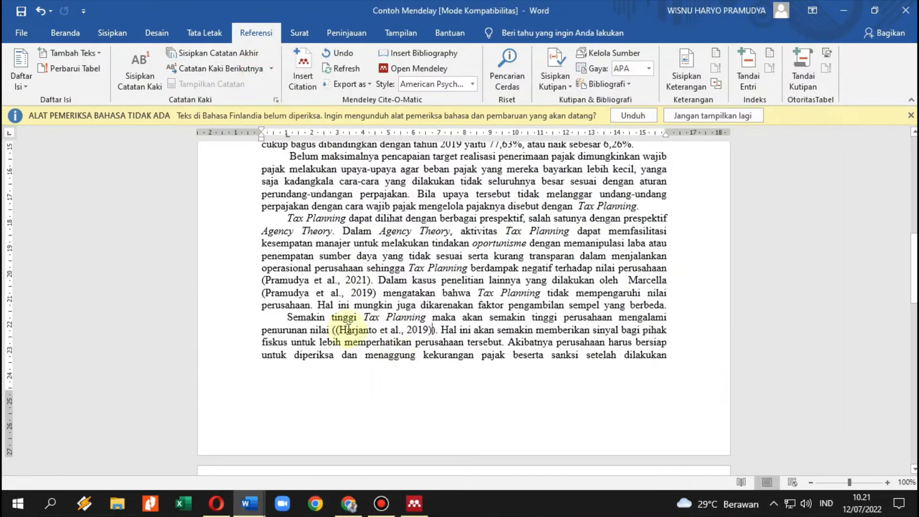
{"action": "left_click", "coordinate": [330, 331]}
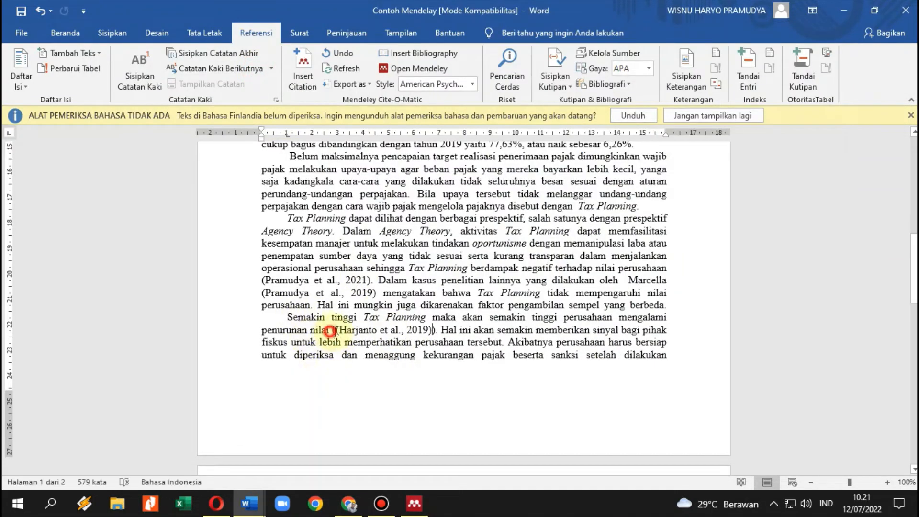
{"action": "key", "text": "Delete"}
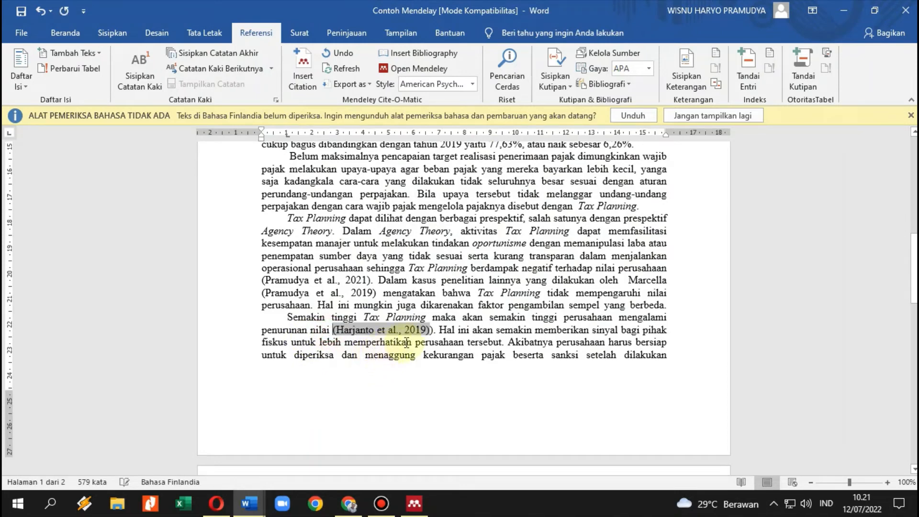
{"action": "left_click", "coordinate": [432, 329]}
{"action": "key", "text": "BackSpace"}
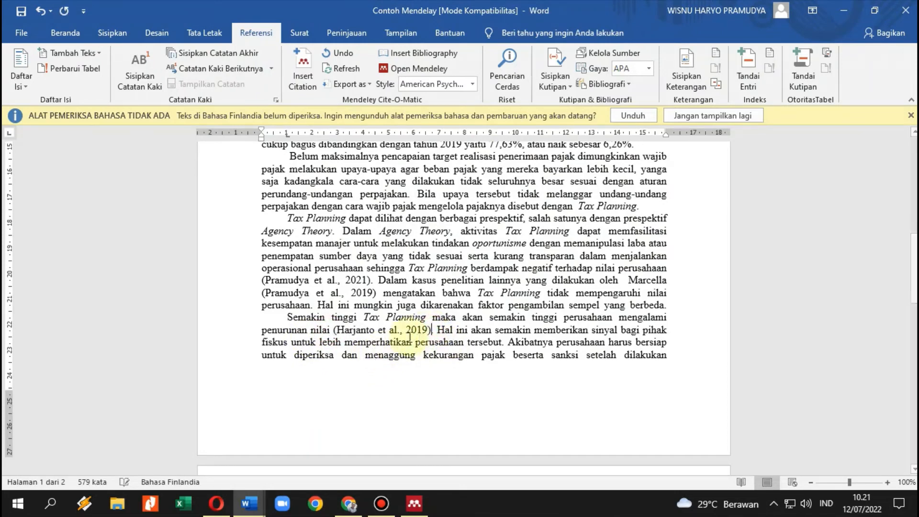
{"action": "left_click", "coordinate": [379, 330]}
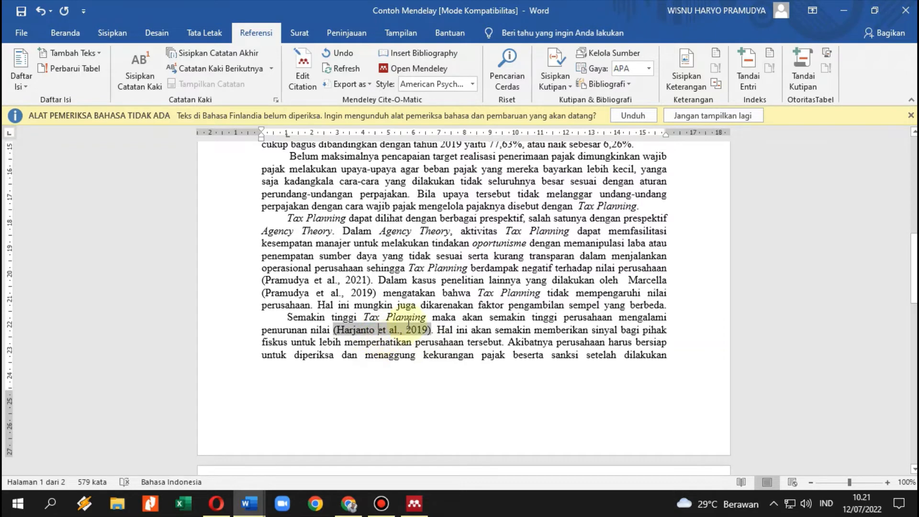
{"action": "scroll", "coordinate": [468, 320], "scroll_direction": "down", "scroll_amount": 10}
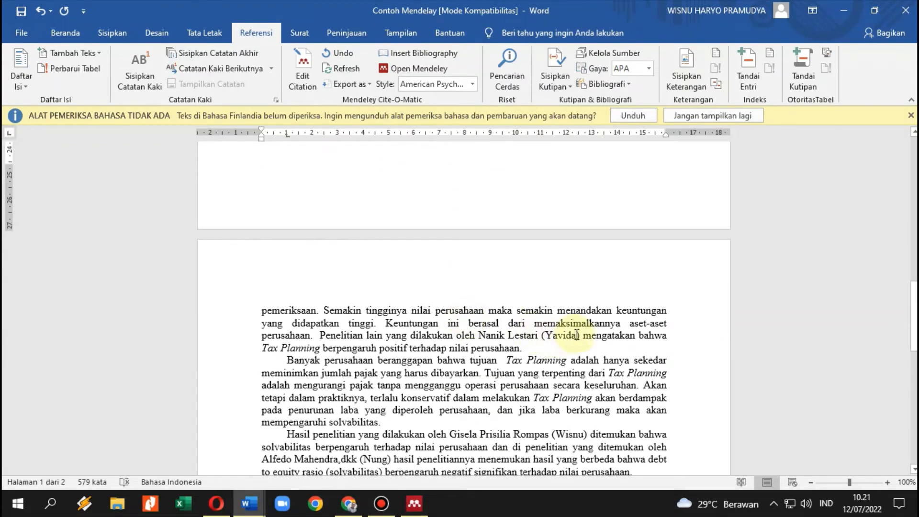
Cite the 2020 Gross Domestic Product disclosure paper at page 2's bracketed placeholder, removing extra brackets.
{"action": "left_click", "coordinate": [539, 337]}
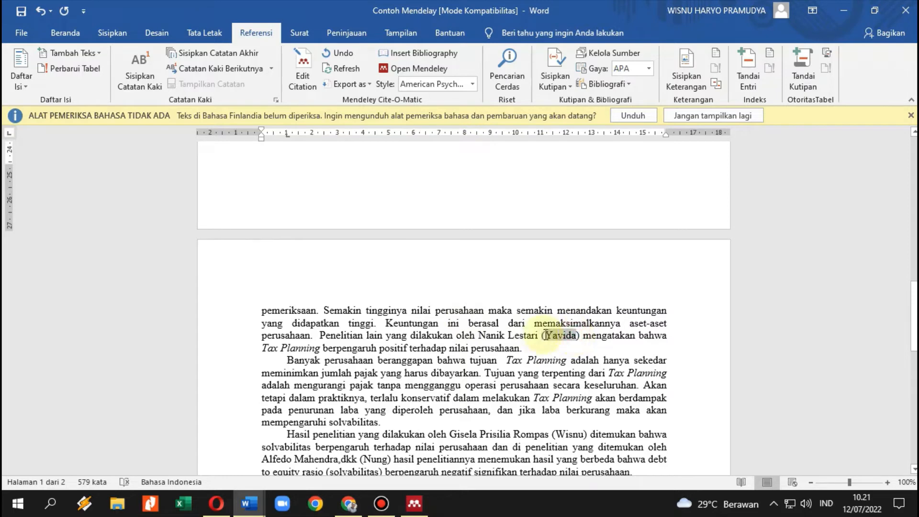
{"action": "left_click", "coordinate": [302, 77]}
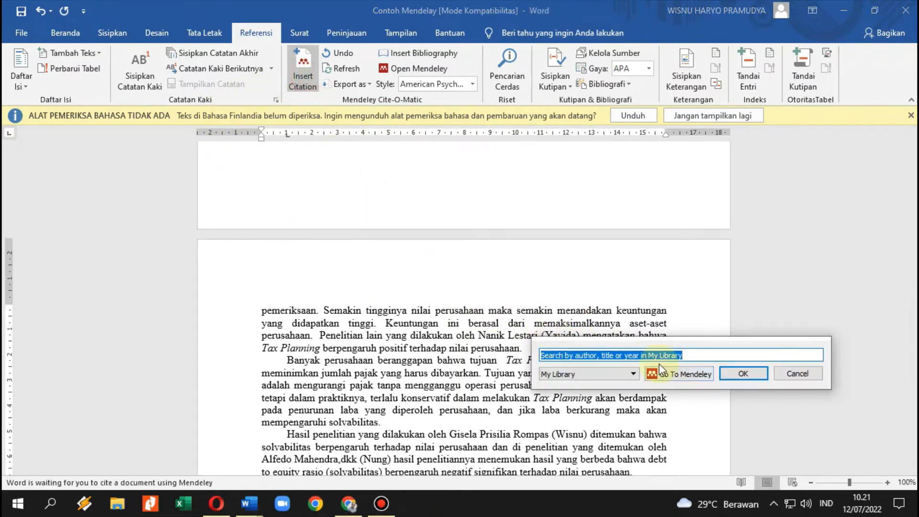
{"action": "left_click", "coordinate": [694, 374]}
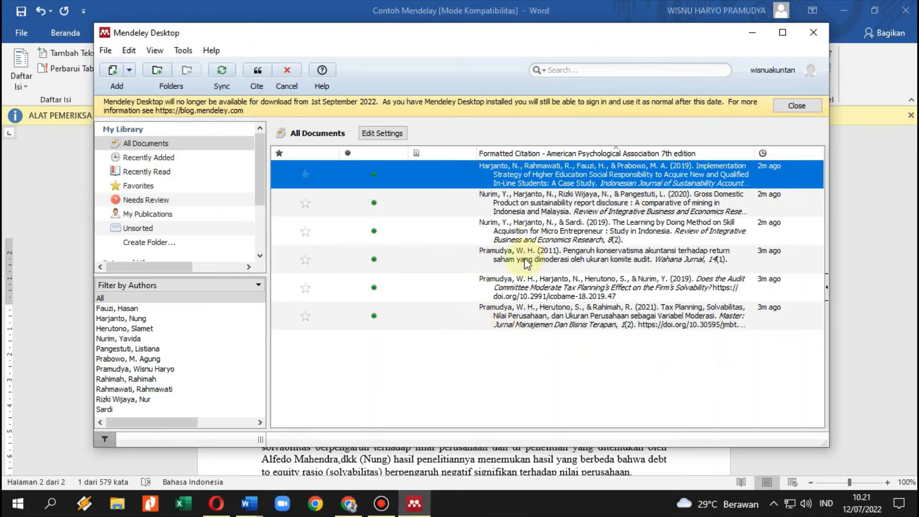
{"action": "left_click", "coordinate": [520, 207]}
{"action": "left_click", "coordinate": [256, 71]}
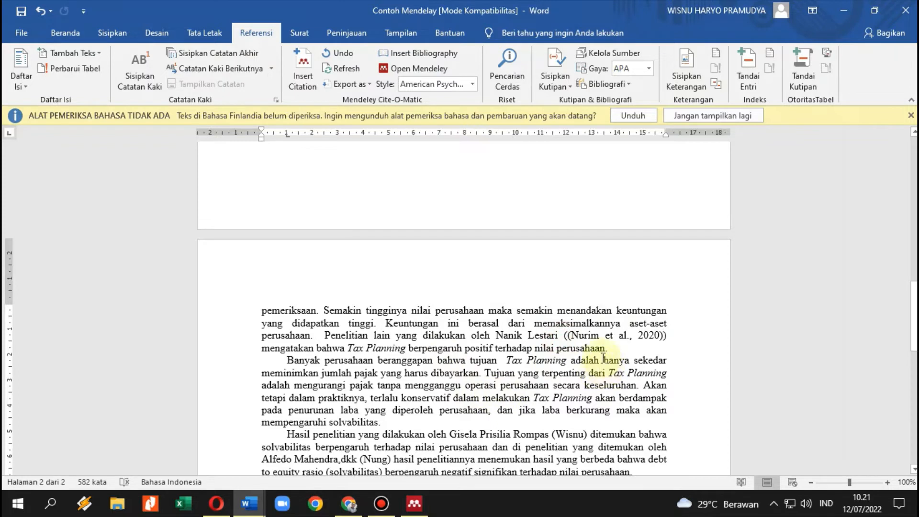
{"action": "key", "text": "Delete"}
{"action": "left_click", "coordinate": [665, 336]}
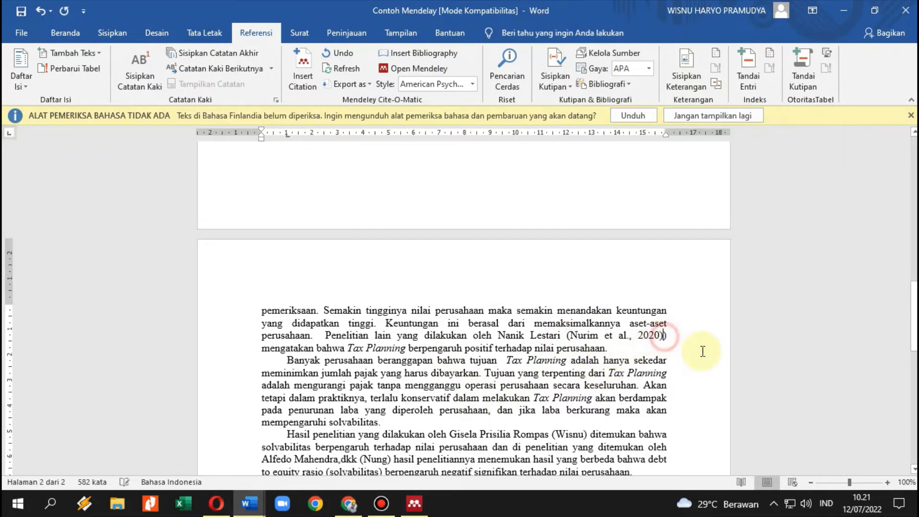
{"action": "key", "text": "Delete"}
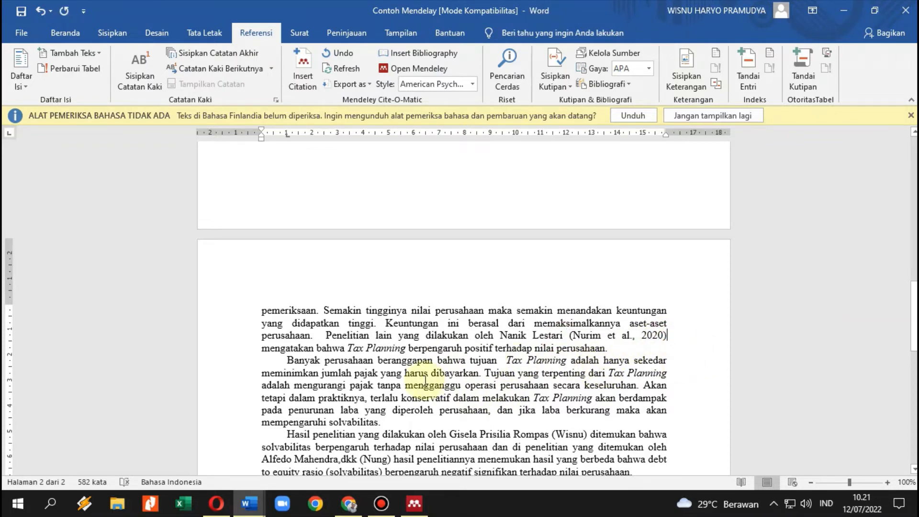
{"action": "scroll", "coordinate": [435, 376], "scroll_direction": "down", "scroll_amount": 1}
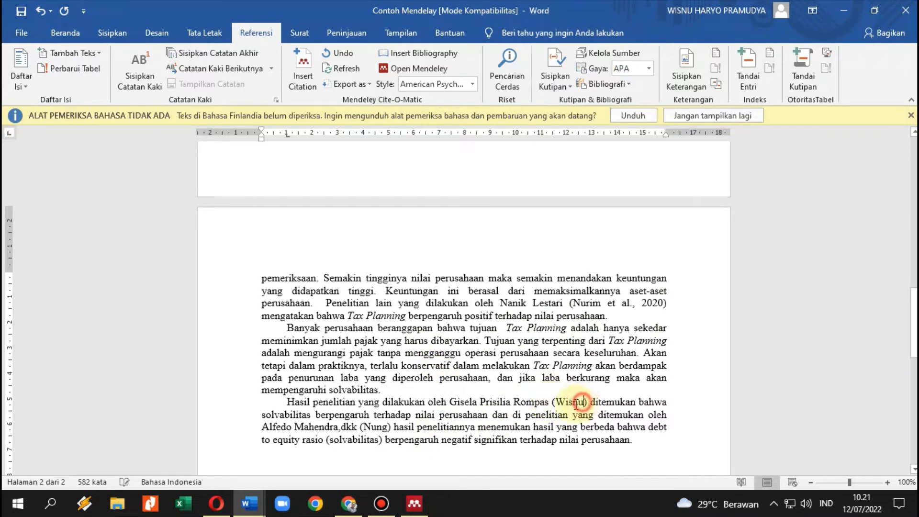
Replace the last paragraph's bracketed placeholder with a citation to the 2011 accounting conservatism paper.
{"action": "left_click_drag", "start_coordinate": [582, 402], "coordinate": [553, 405]}
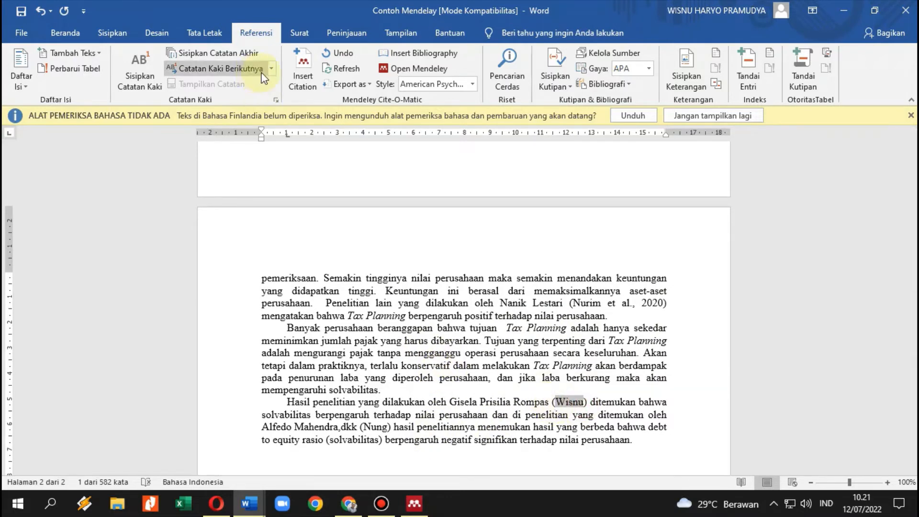
{"action": "left_click", "coordinate": [302, 67]}
{"action": "left_click", "coordinate": [689, 443]}
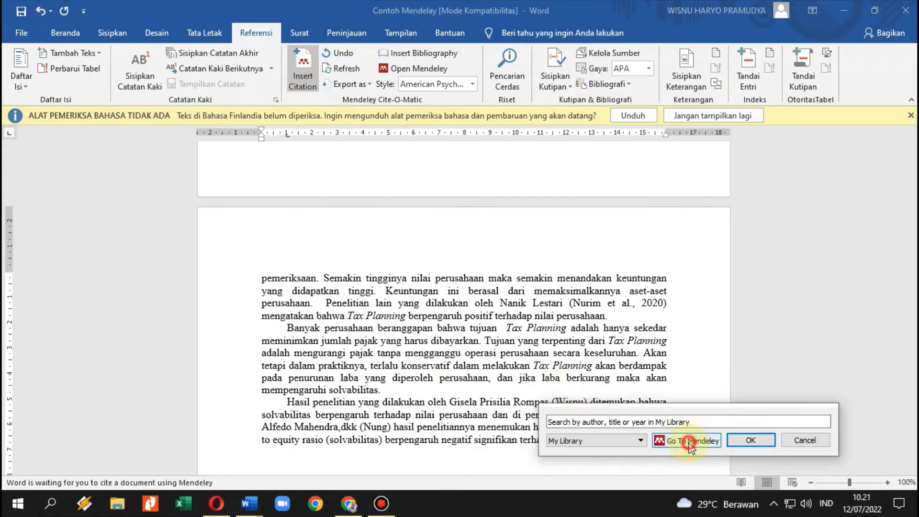
{"action": "left_click", "coordinate": [521, 265]}
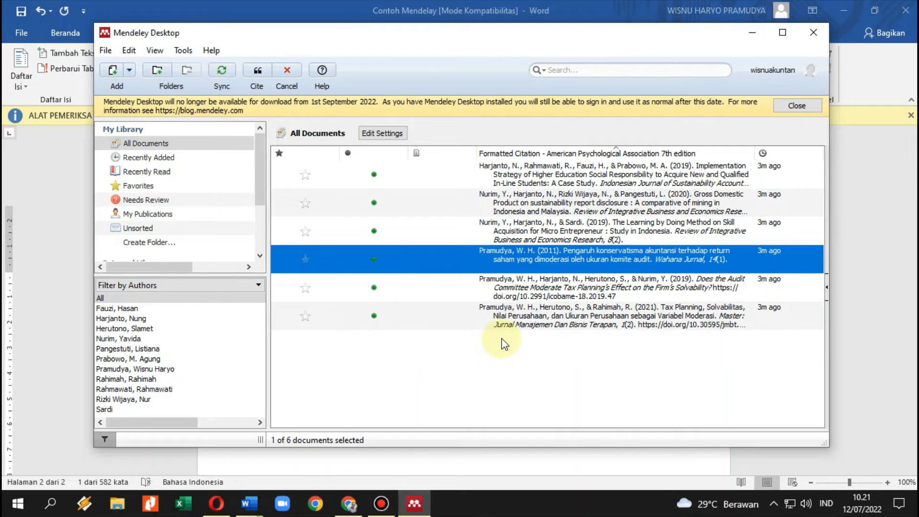
{"action": "left_click", "coordinate": [256, 72]}
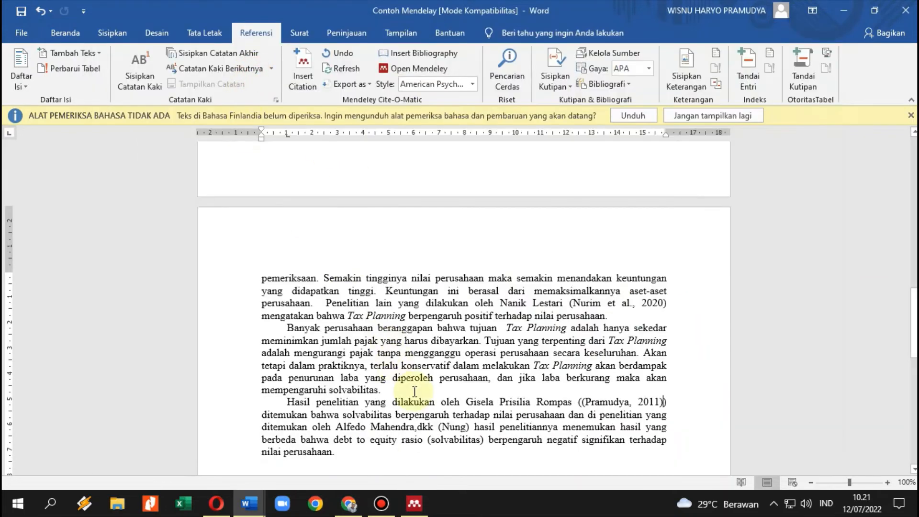
{"action": "scroll", "coordinate": [527, 412], "scroll_direction": "down", "scroll_amount": 3}
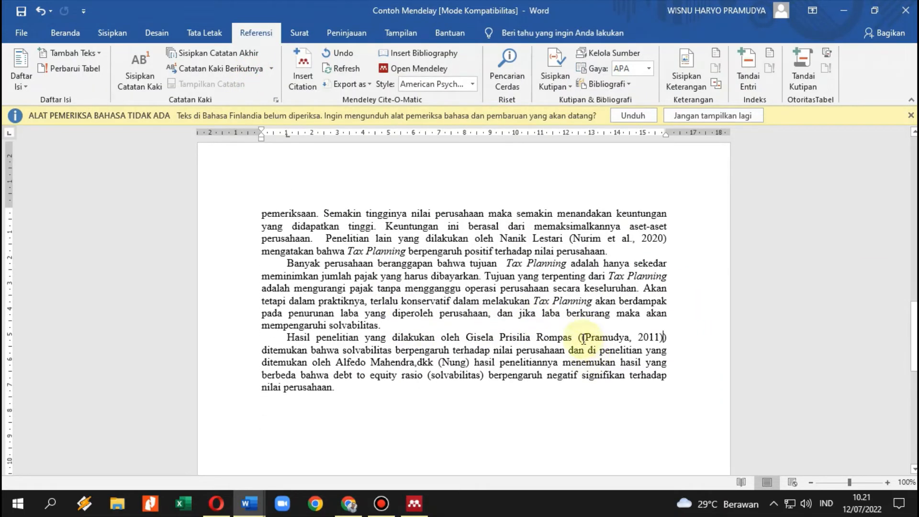
{"action": "left_click", "coordinate": [668, 337]}
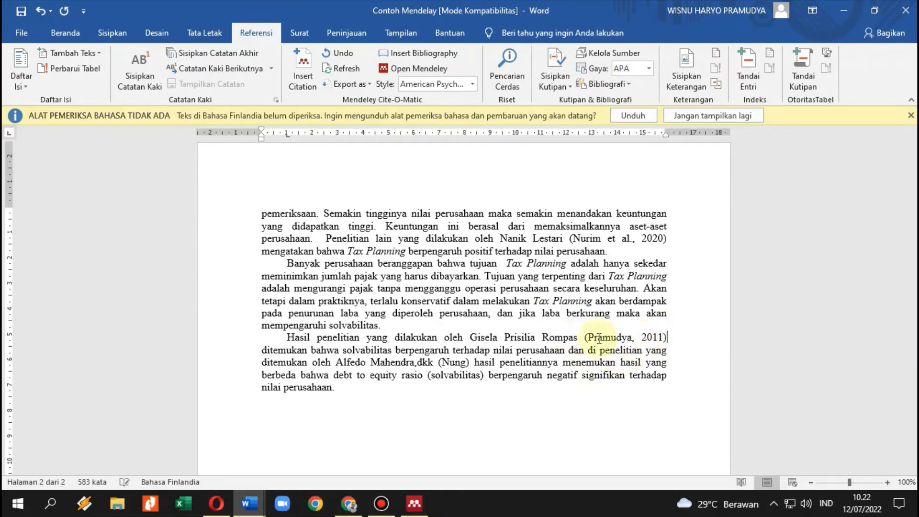
{"action": "scroll", "coordinate": [530, 334], "scroll_direction": "up", "scroll_amount": 10}
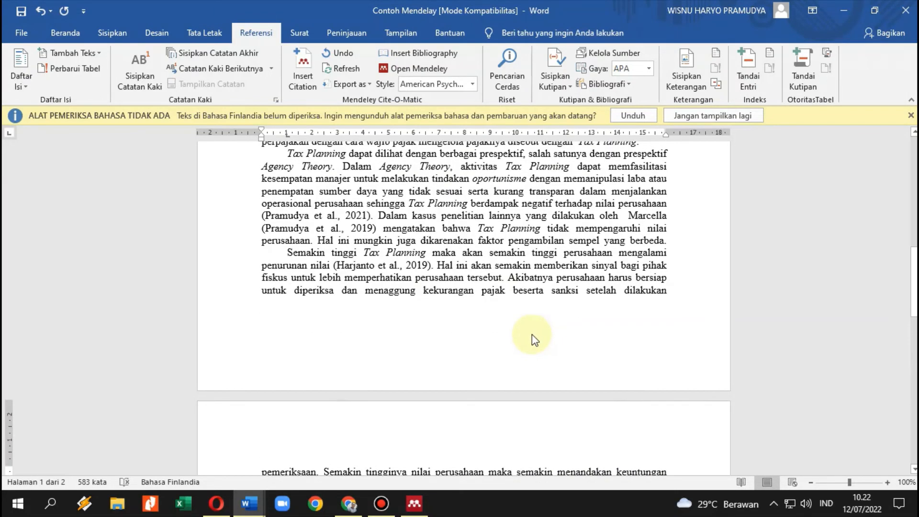
{"action": "scroll", "coordinate": [532, 334], "scroll_direction": "down", "scroll_amount": 11}
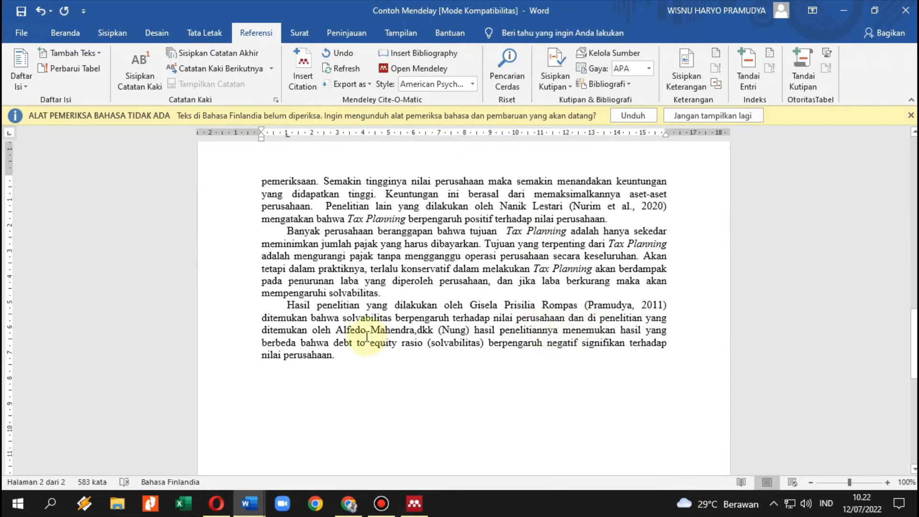
Cite the 2020 Gross Domestic Product paper after Mahendra, dkk and delete the doubled brackets.
{"action": "left_click", "coordinate": [452, 331]}
{"action": "left_click", "coordinate": [302, 66]}
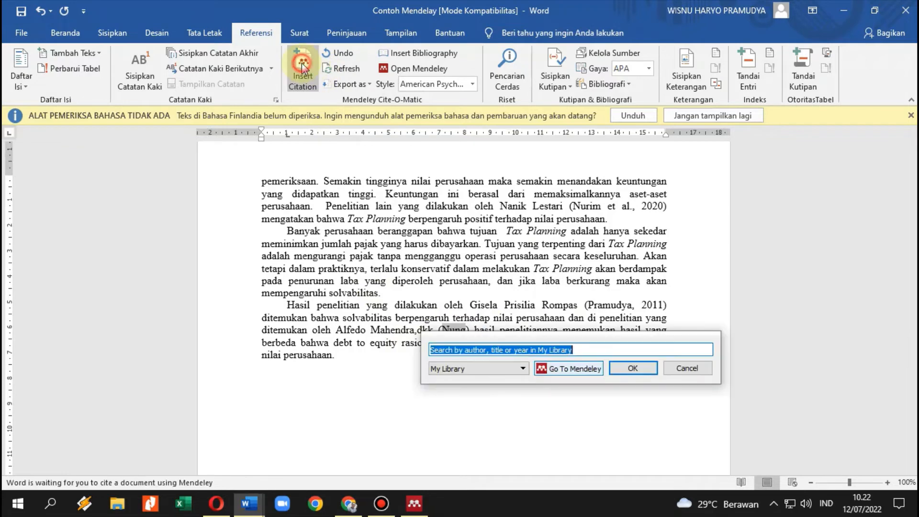
{"action": "left_click", "coordinate": [568, 369]}
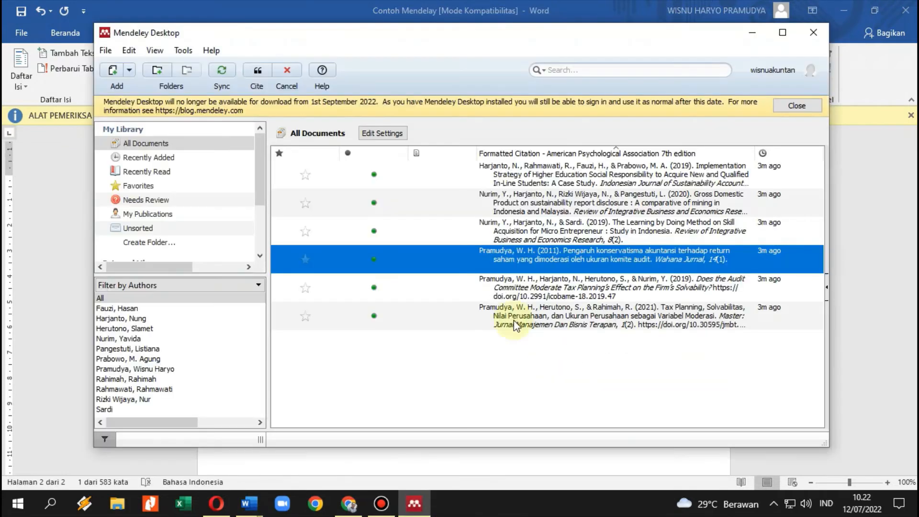
{"action": "left_click", "coordinate": [495, 233]}
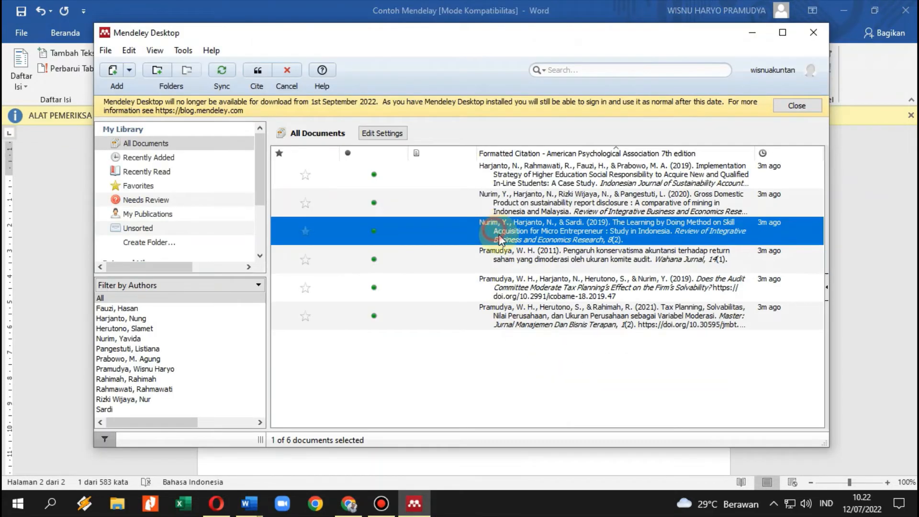
{"action": "left_click", "coordinate": [498, 205]}
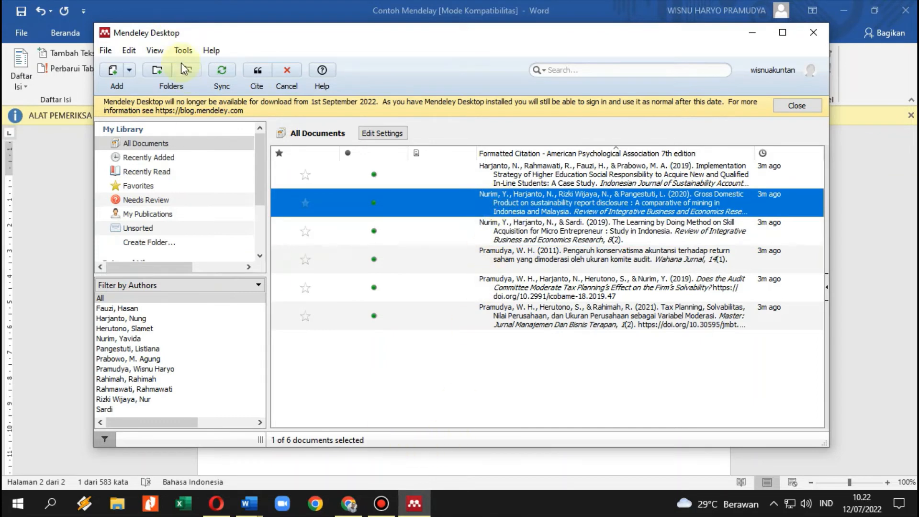
{"action": "left_click", "coordinate": [259, 71]}
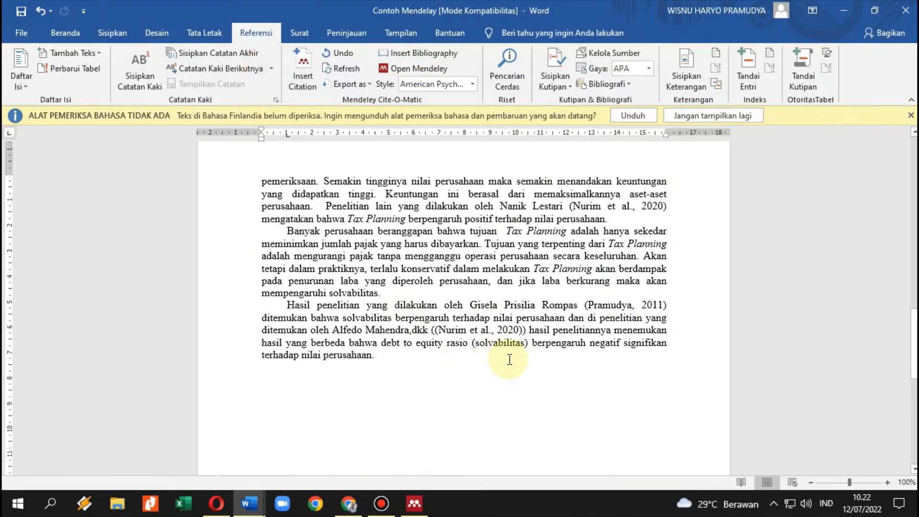
{"action": "left_click", "coordinate": [432, 330]}
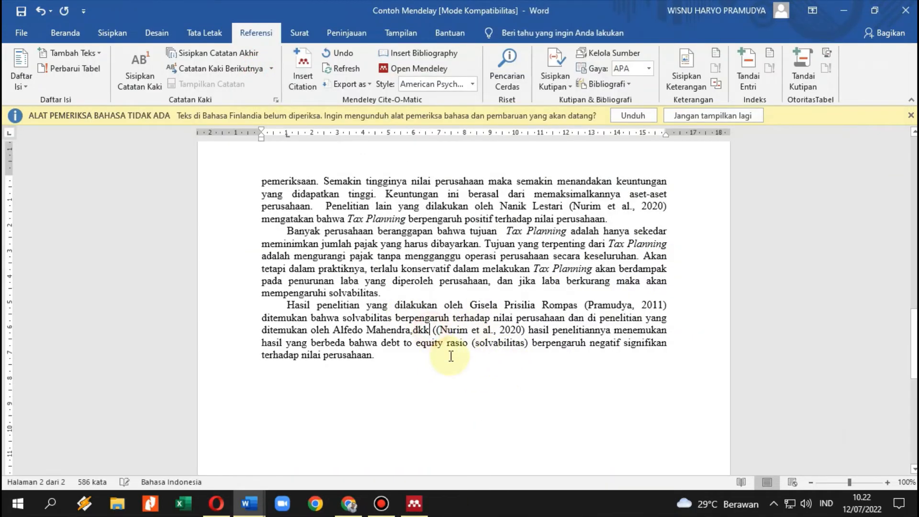
{"action": "key", "text": "BackSpace"}
{"action": "key", "text": "Delete"}
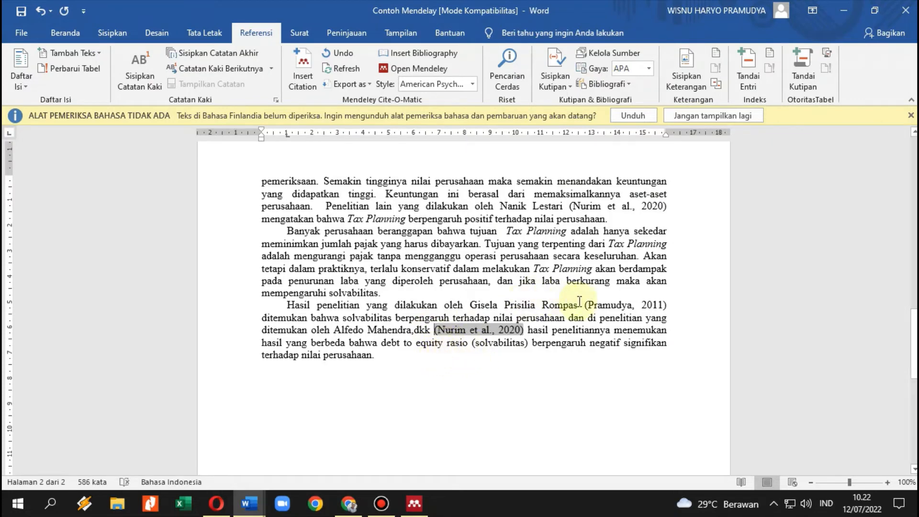
{"action": "scroll", "coordinate": [580, 302], "scroll_direction": "up", "scroll_amount": 2}
{"action": "scroll", "coordinate": [579, 302], "scroll_direction": "up", "scroll_amount": 5}
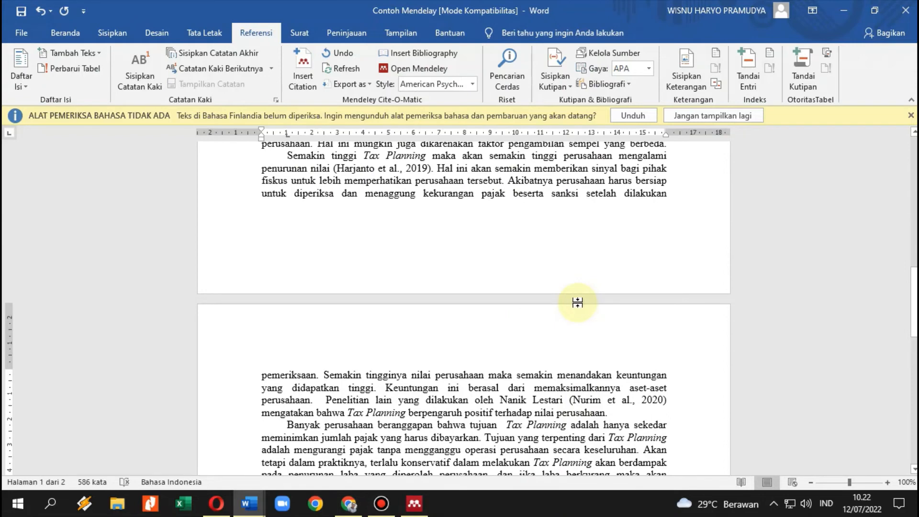
{"action": "scroll", "coordinate": [577, 303], "scroll_direction": "down", "scroll_amount": 7}
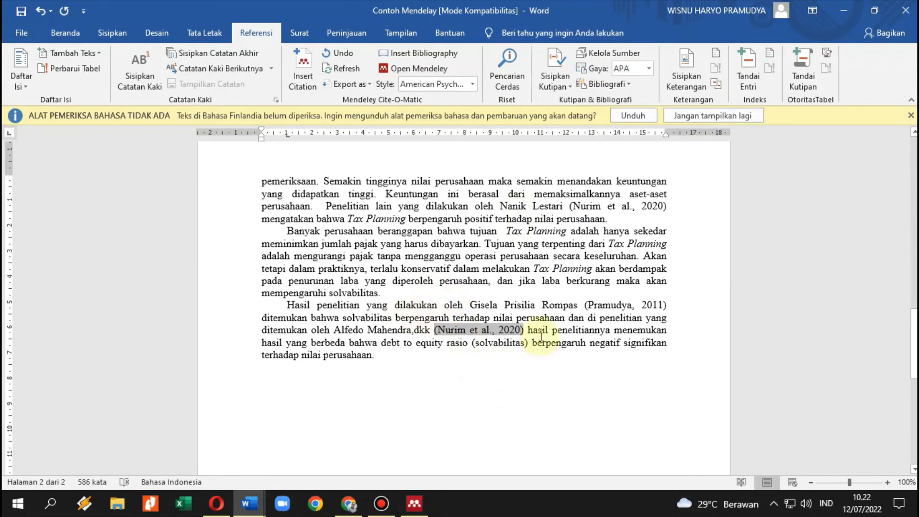
{"action": "left_click", "coordinate": [477, 334]}
{"action": "left_click", "coordinate": [618, 303]}
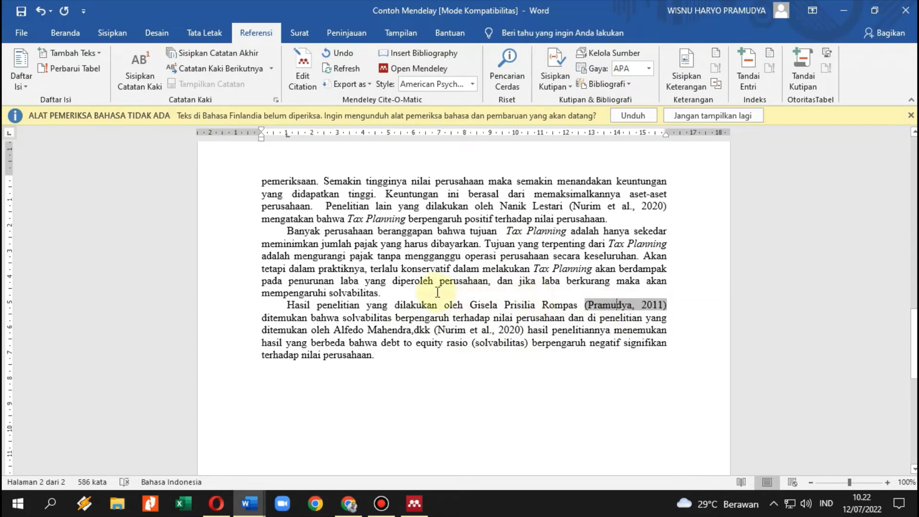
{"action": "scroll", "coordinate": [437, 292], "scroll_direction": "up", "scroll_amount": 1}
{"action": "left_click", "coordinate": [596, 239]}
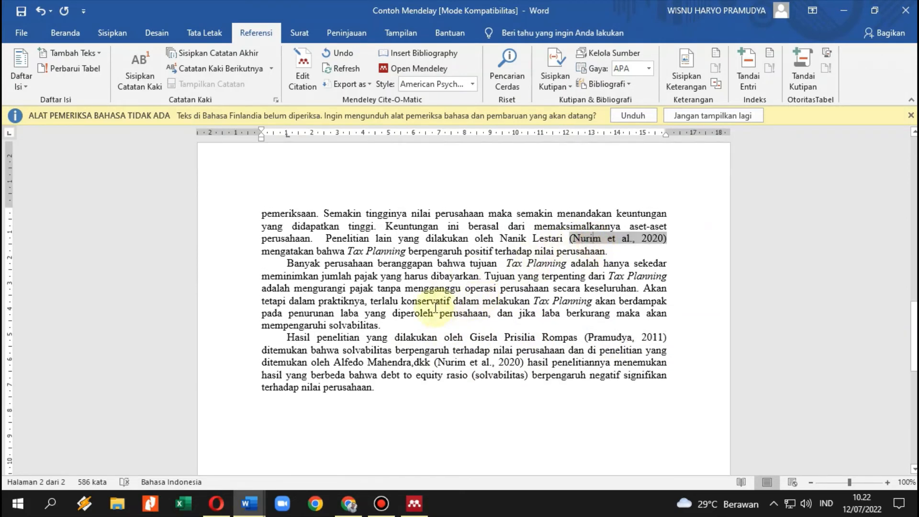
{"action": "scroll", "coordinate": [414, 306], "scroll_direction": "up", "scroll_amount": 9}
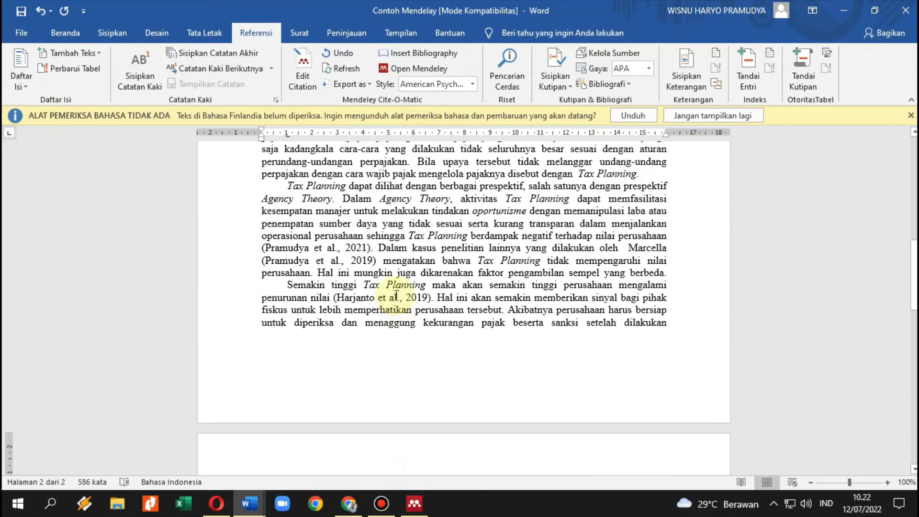
{"action": "left_click", "coordinate": [414, 309]}
{"action": "left_click", "coordinate": [400, 298]}
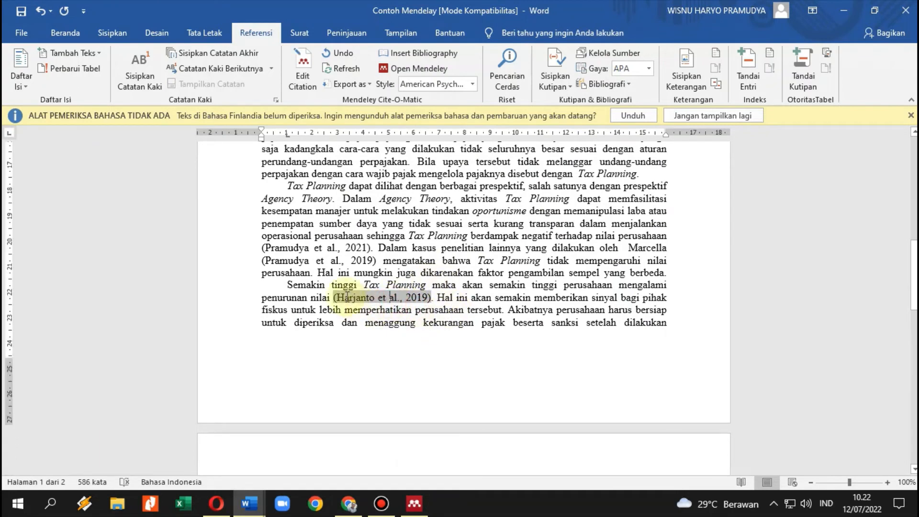
{"action": "left_click", "coordinate": [315, 248]}
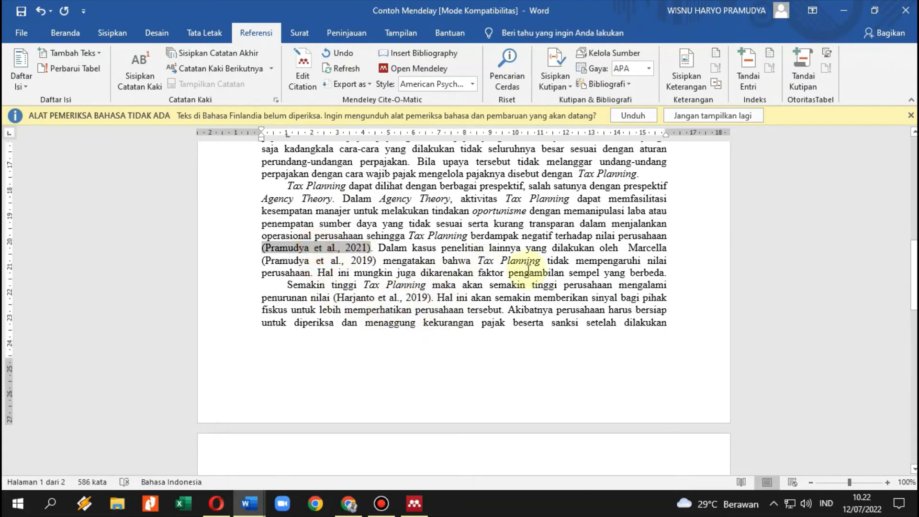
{"action": "scroll", "coordinate": [528, 271], "scroll_direction": "up", "scroll_amount": 2}
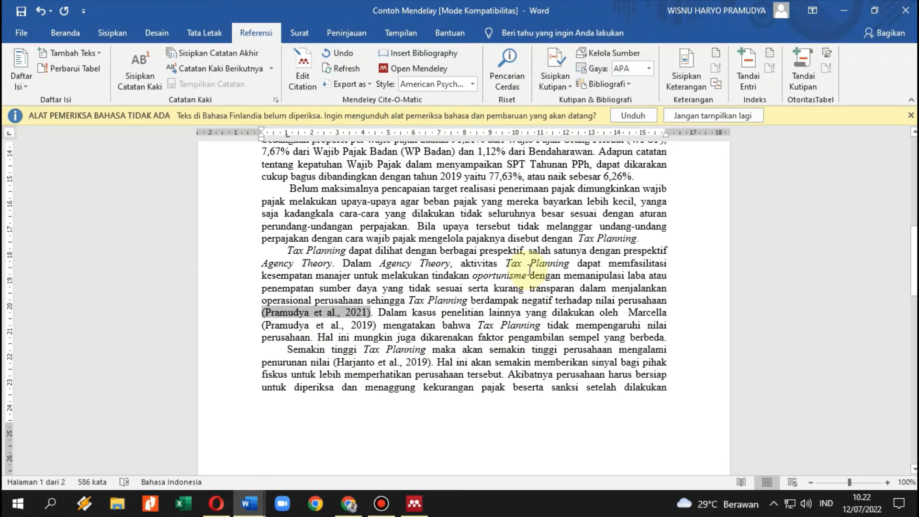
{"action": "scroll", "coordinate": [529, 271], "scroll_direction": "up", "scroll_amount": 1}
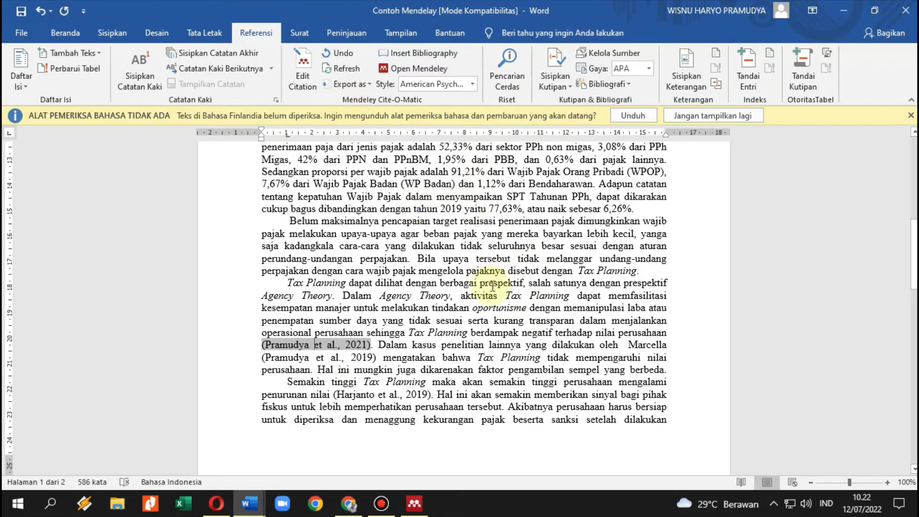
{"action": "scroll", "coordinate": [500, 340], "scroll_direction": "up", "scroll_amount": 2}
{"action": "scroll", "coordinate": [364, 259], "scroll_direction": "up", "scroll_amount": 5}
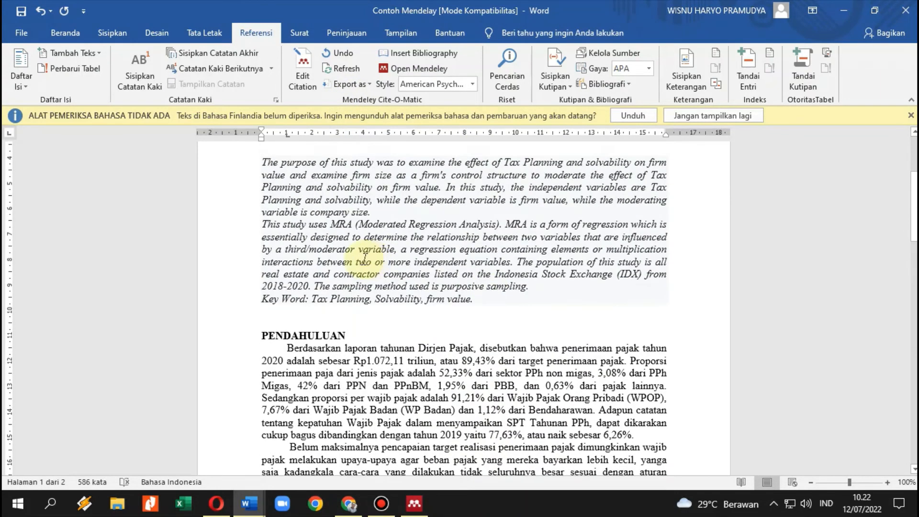
{"action": "scroll", "coordinate": [363, 259], "scroll_direction": "down", "scroll_amount": 10}
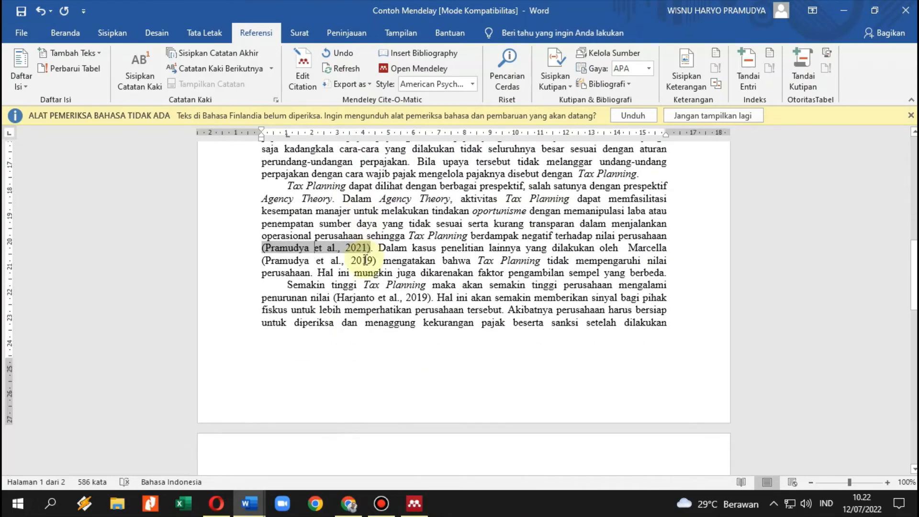
{"action": "left_click", "coordinate": [359, 344]}
{"action": "scroll", "coordinate": [379, 340], "scroll_direction": "down", "scroll_amount": 9}
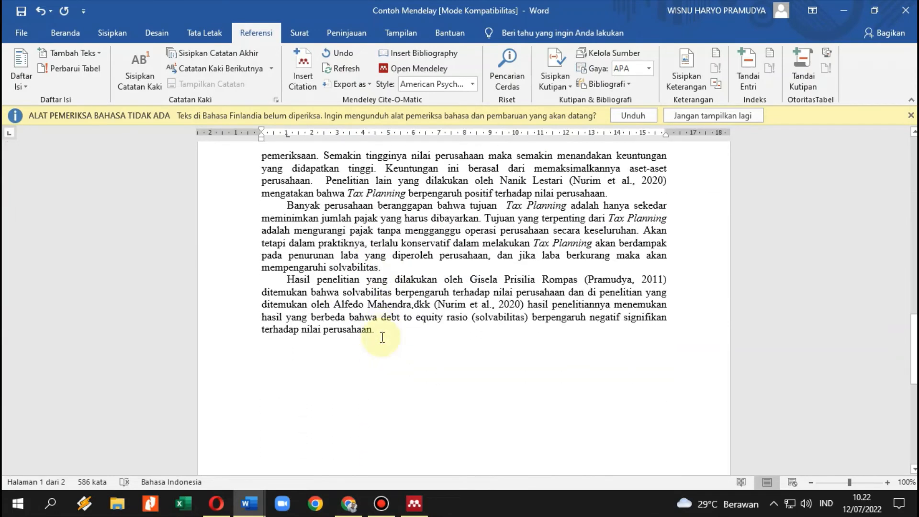
{"action": "left_click", "coordinate": [379, 344]}
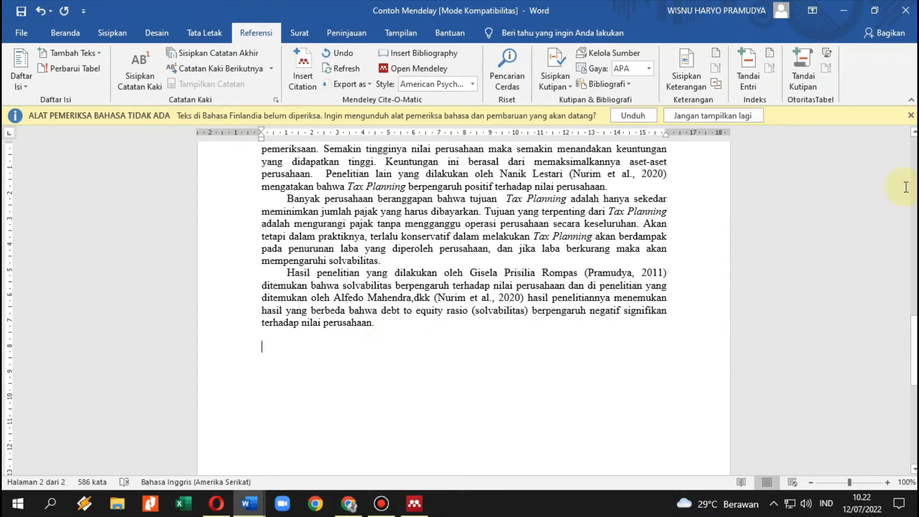
Dismiss the language message and add a bold centred DAFTAR PUSTAKA heading below the last paragraph.
{"action": "left_click", "coordinate": [912, 117]}
{"action": "left_click", "coordinate": [388, 353]}
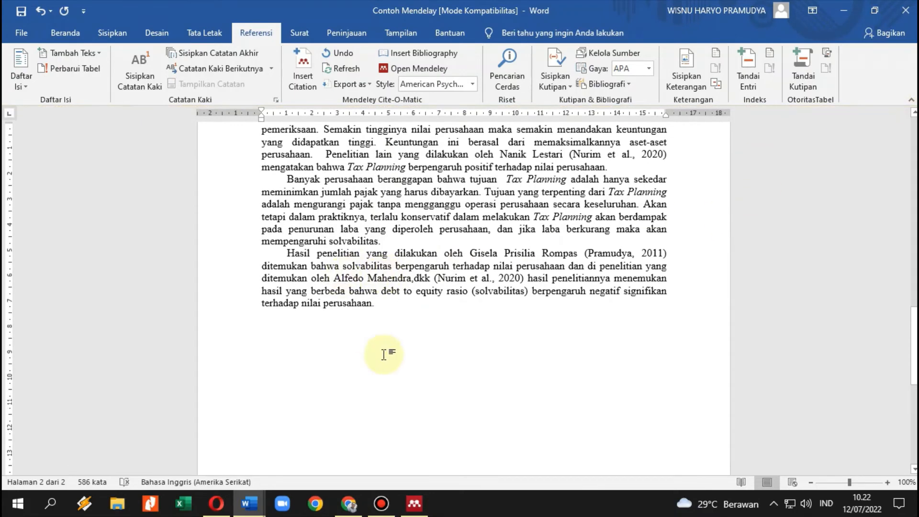
{"action": "scroll", "coordinate": [407, 349], "scroll_direction": "up", "scroll_amount": 1}
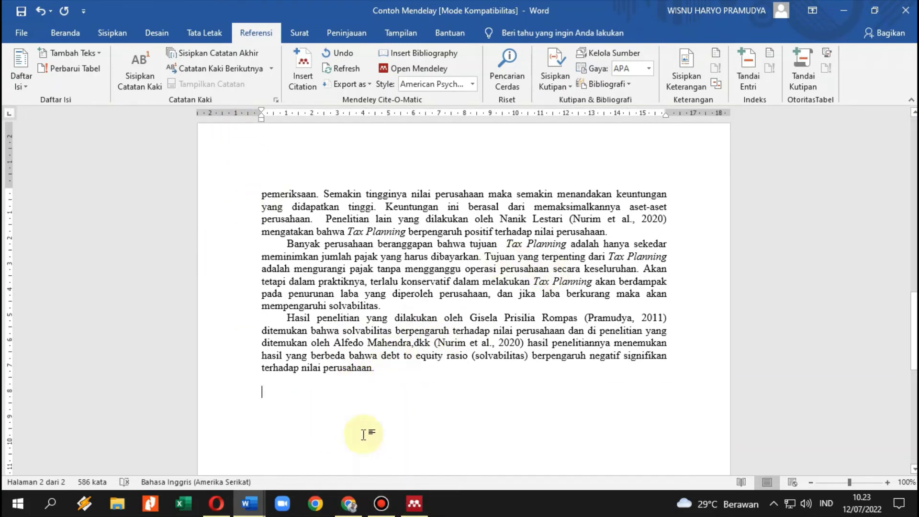
{"action": "left_click", "coordinate": [65, 32]}
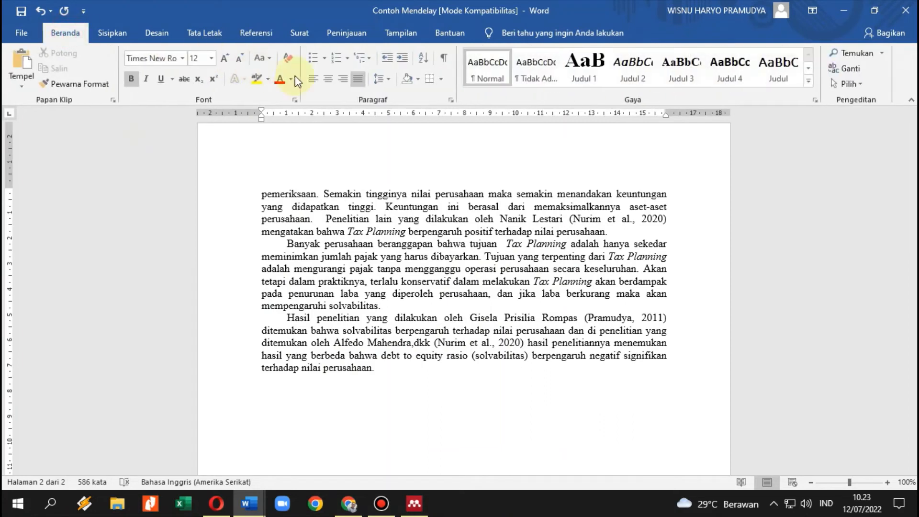
{"action": "left_click", "coordinate": [328, 81]}
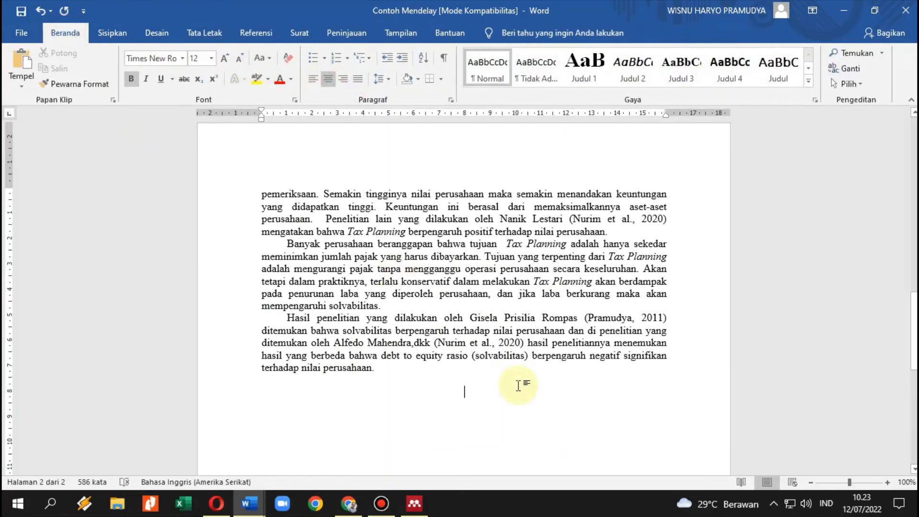
{"action": "key", "text": "Return"}
{"action": "type", "text": "DAF"}
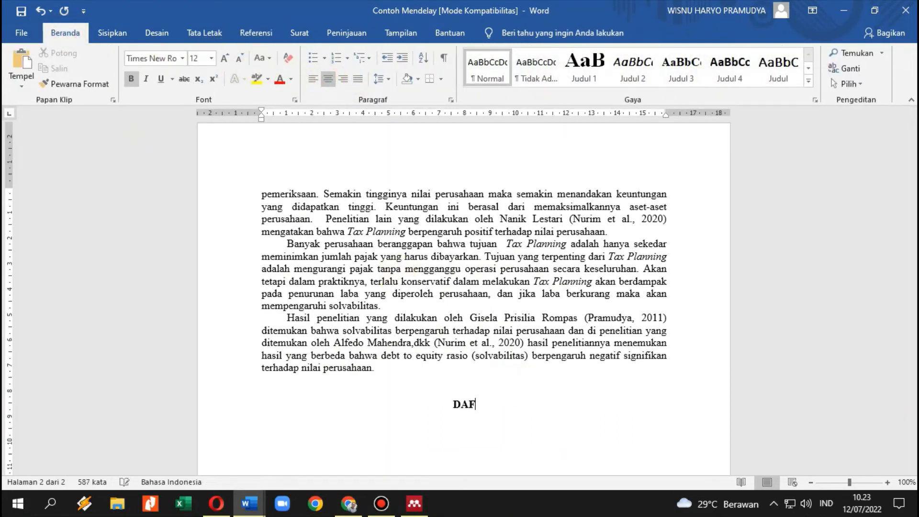
{"action": "type", "text": "TAR PUSTAKA"}
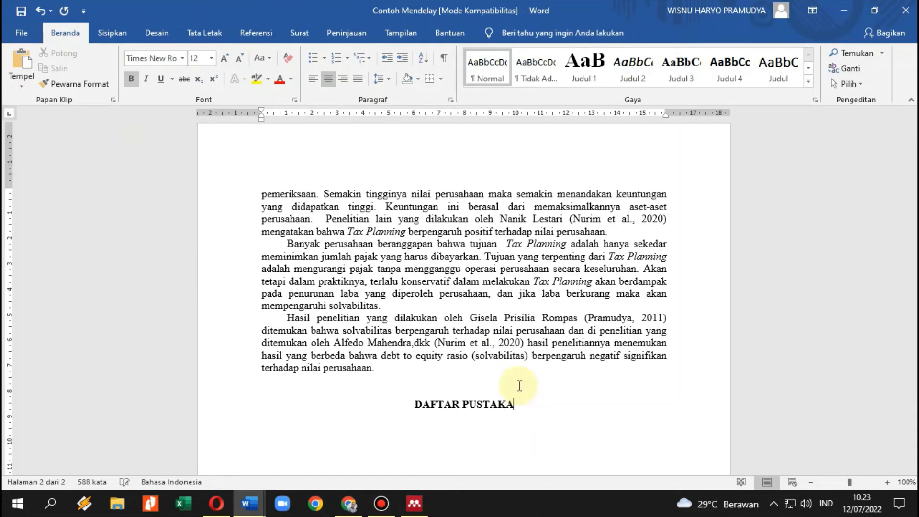
{"action": "key", "text": "Return"}
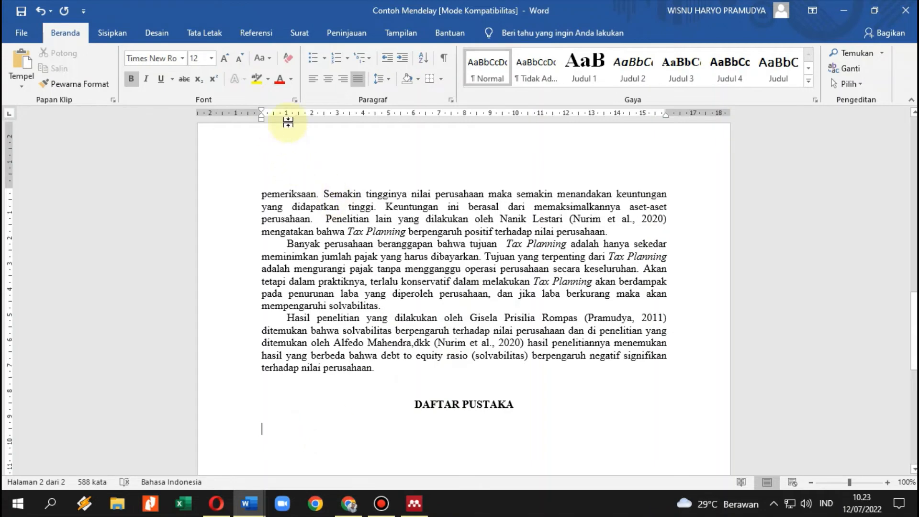
Insert the Mendeley bibliography of five APA references, Harjanto 2019 to Pramudya 2021.
{"action": "left_click", "coordinate": [256, 32]}
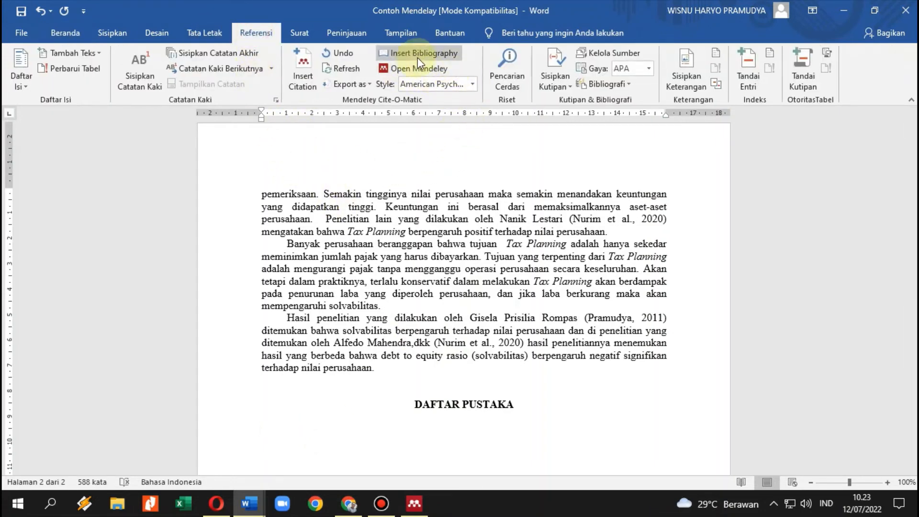
{"action": "left_click", "coordinate": [438, 55]}
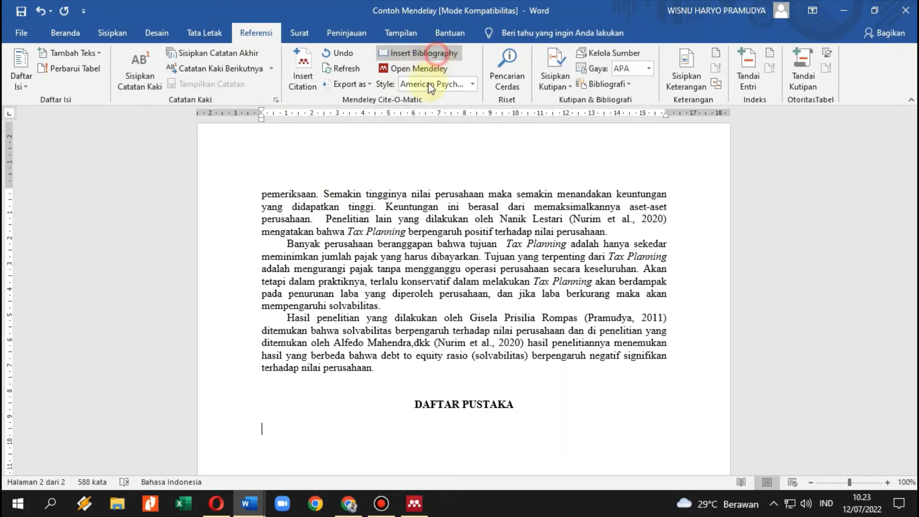
{"action": "scroll", "coordinate": [456, 278], "scroll_direction": "down", "scroll_amount": 8}
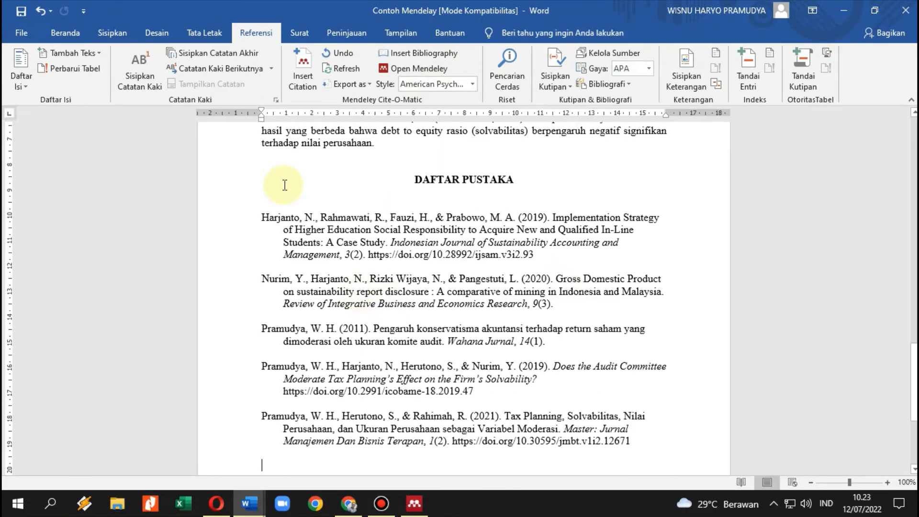
{"action": "scroll", "coordinate": [452, 230], "scroll_direction": "up", "scroll_amount": 3}
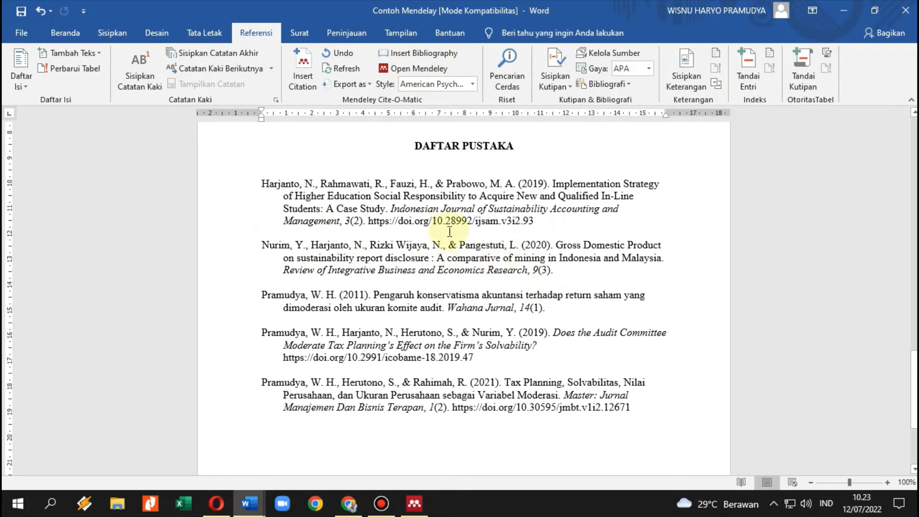
Justify the five DAFTAR PUSTAKA reference entries so they align at both margins.
{"action": "left_click_drag", "start_coordinate": [291, 217], "coordinate": [467, 455]}
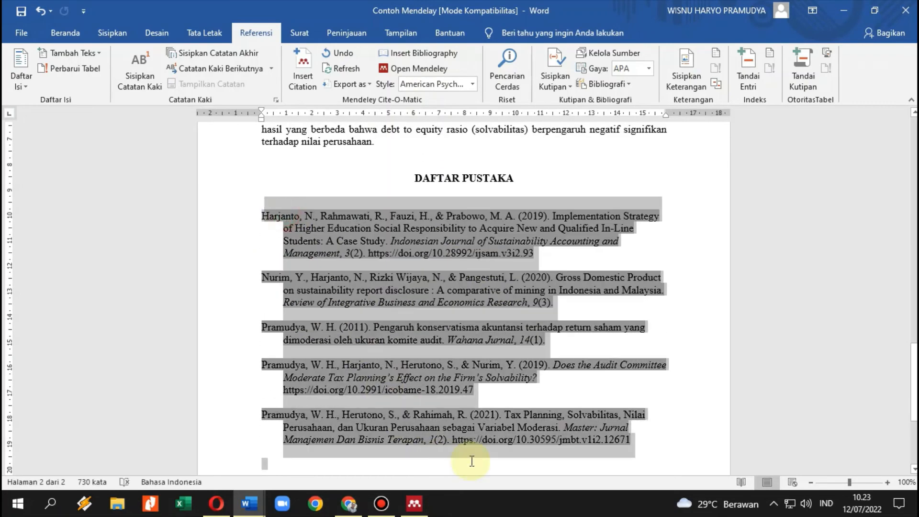
{"action": "left_click", "coordinate": [66, 32]}
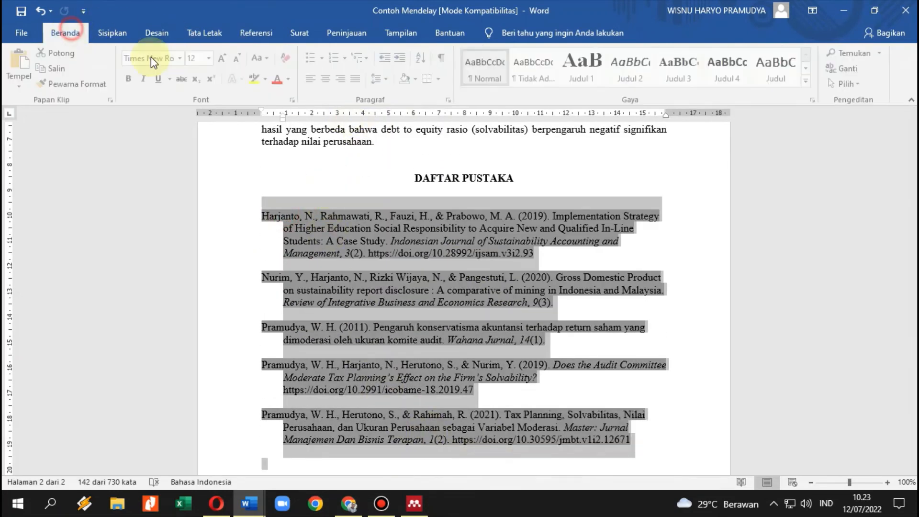
{"action": "left_click", "coordinate": [357, 78]}
{"action": "left_click", "coordinate": [586, 290]}
{"action": "scroll", "coordinate": [586, 289], "scroll_direction": "up", "scroll_amount": 9}
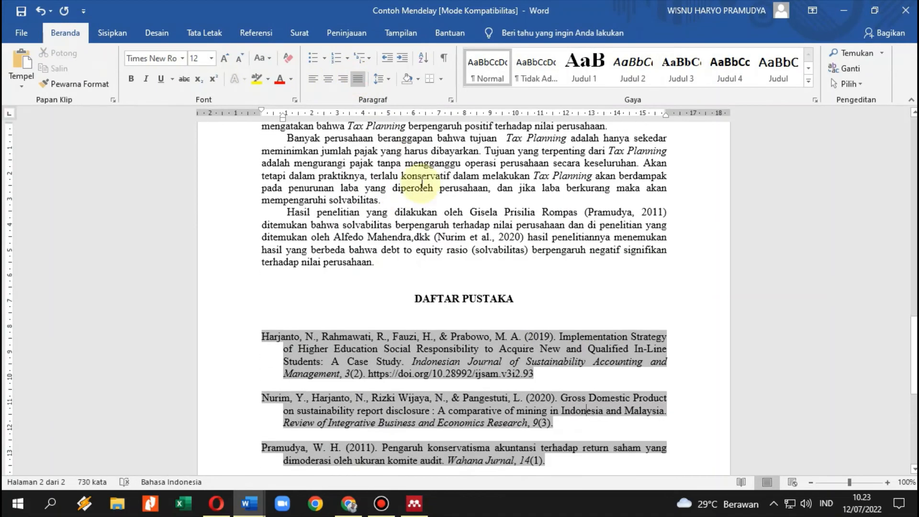
{"action": "scroll", "coordinate": [384, 260], "scroll_direction": "down", "scroll_amount": 10}
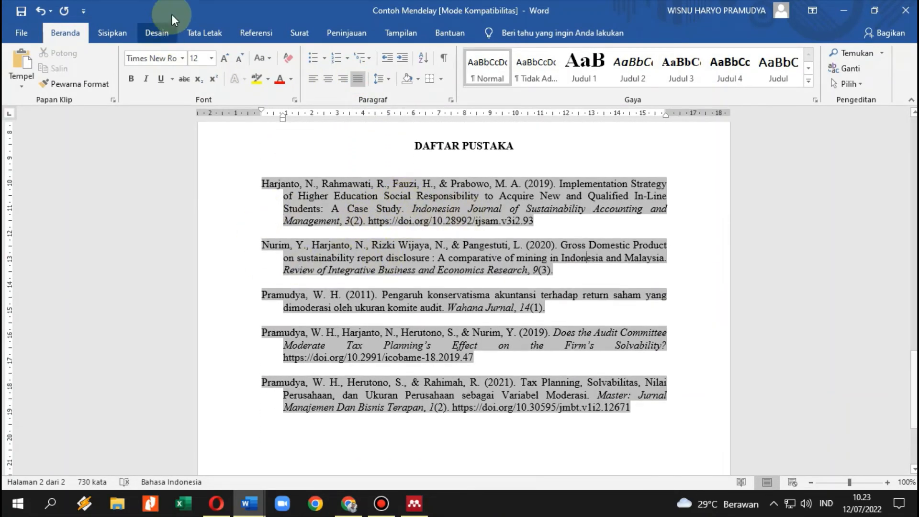
{"action": "left_click", "coordinate": [256, 33]}
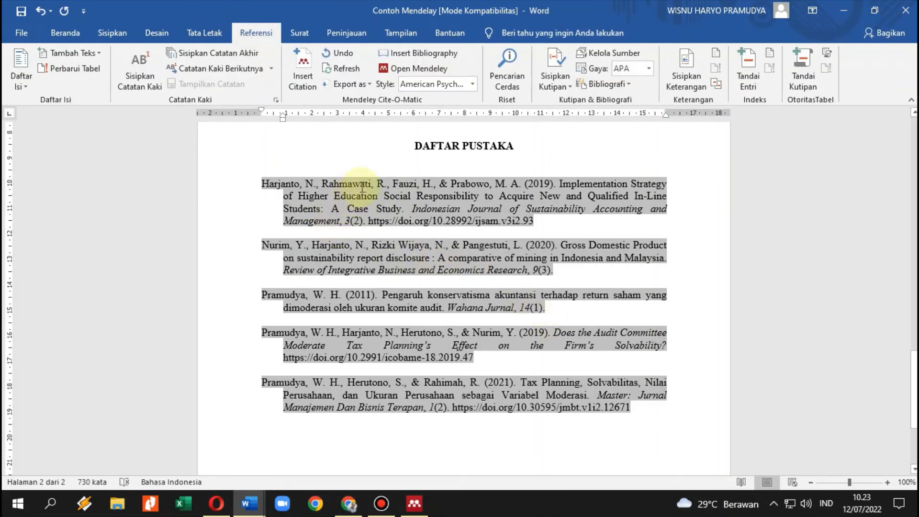
{"action": "left_click", "coordinate": [473, 85]}
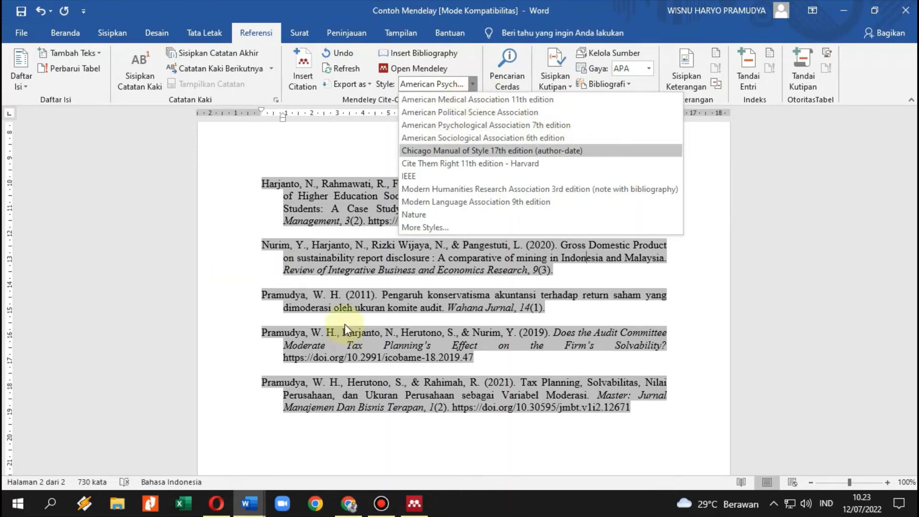
{"action": "left_click", "coordinate": [713, 179]}
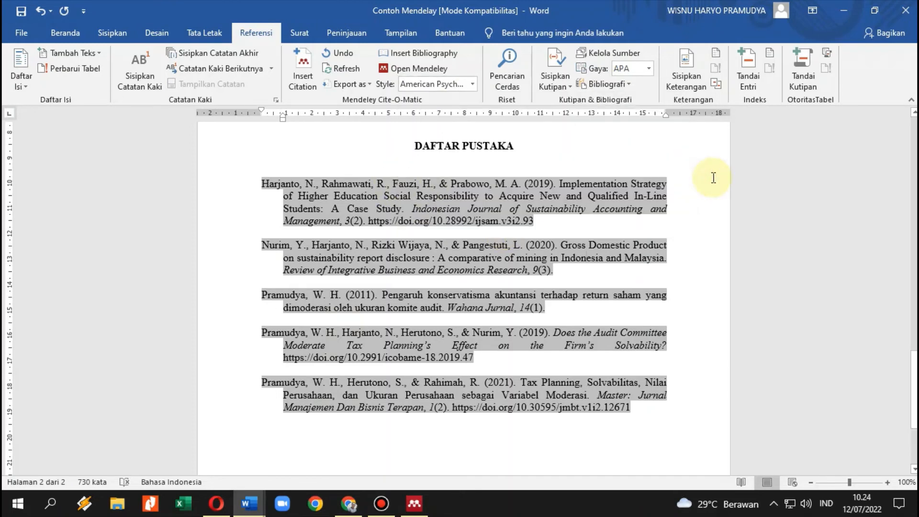
Keep APA as the citation style and review the DAFTAR PUSTAKA entries, Harjanto 2019 through Pramudya et al. 2019.
{"action": "left_click", "coordinate": [475, 86]}
{"action": "left_click", "coordinate": [475, 86]}
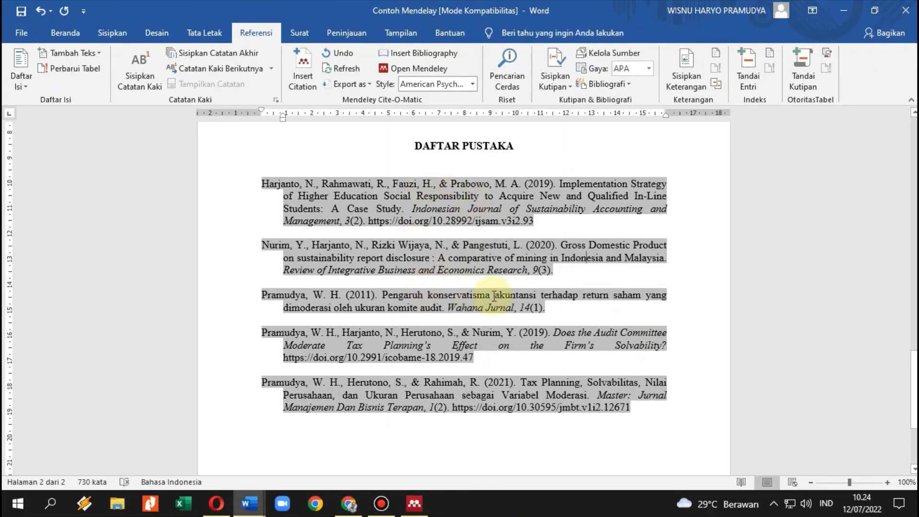
{"action": "scroll", "coordinate": [468, 297], "scroll_direction": "up", "scroll_amount": 6}
{"action": "scroll", "coordinate": [522, 297], "scroll_direction": "up", "scroll_amount": 20}
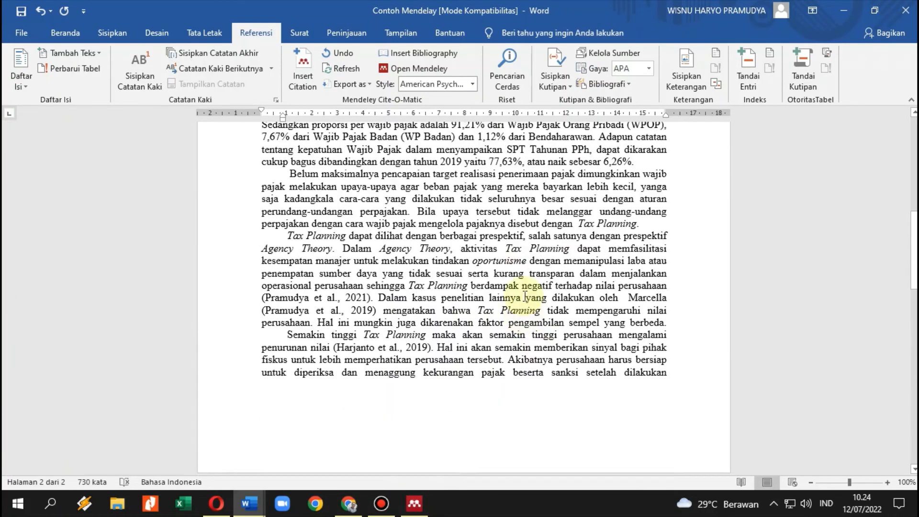
{"action": "scroll", "coordinate": [526, 293], "scroll_direction": "up", "scroll_amount": 4}
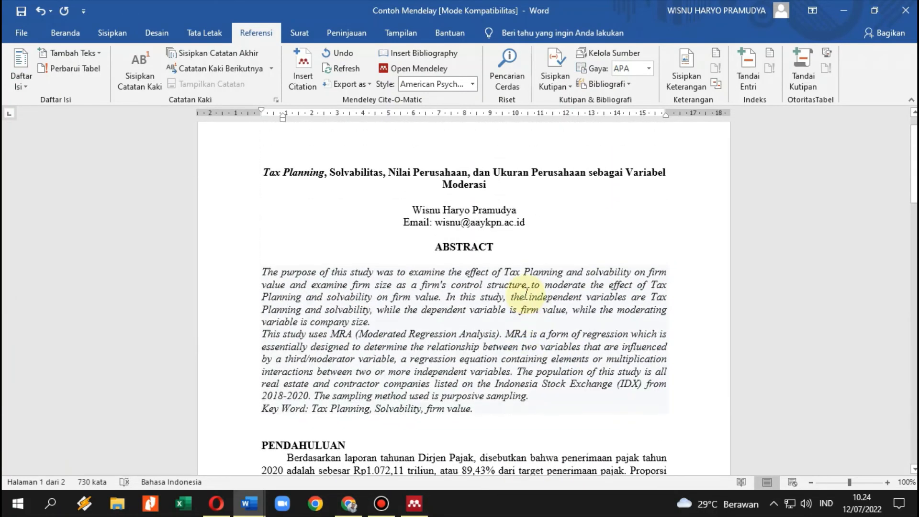
{"action": "scroll", "coordinate": [522, 297], "scroll_direction": "down", "scroll_amount": 4}
{"action": "scroll", "coordinate": [531, 292], "scroll_direction": "down", "scroll_amount": 8}
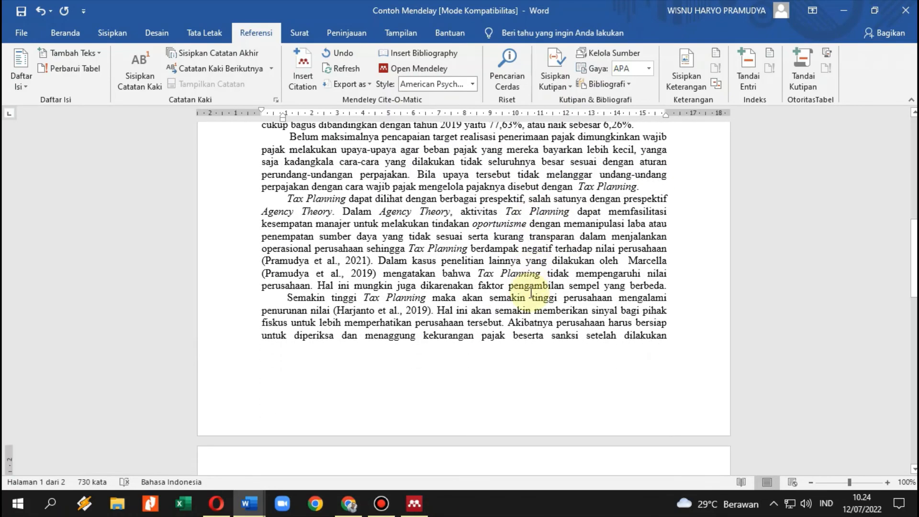
{"action": "scroll", "coordinate": [531, 292], "scroll_direction": "down", "scroll_amount": 12}
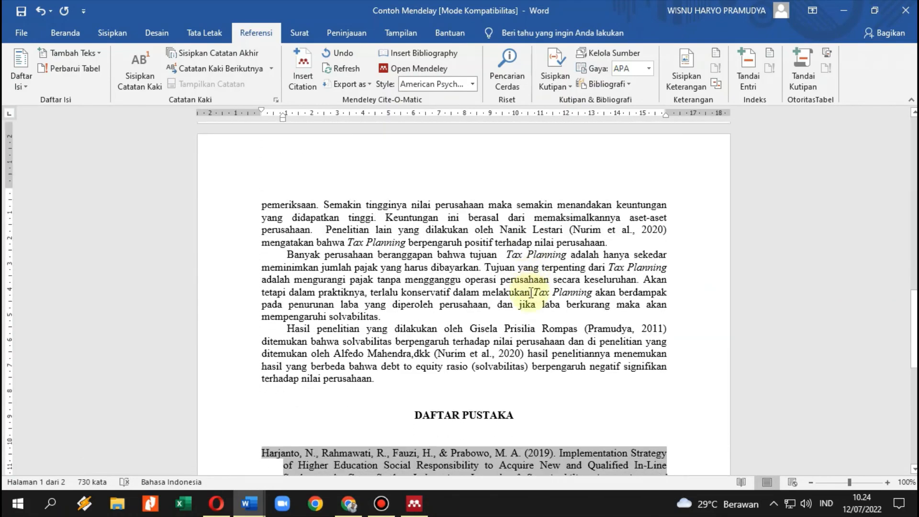
{"action": "scroll", "coordinate": [531, 292], "scroll_direction": "down", "scroll_amount": 1}
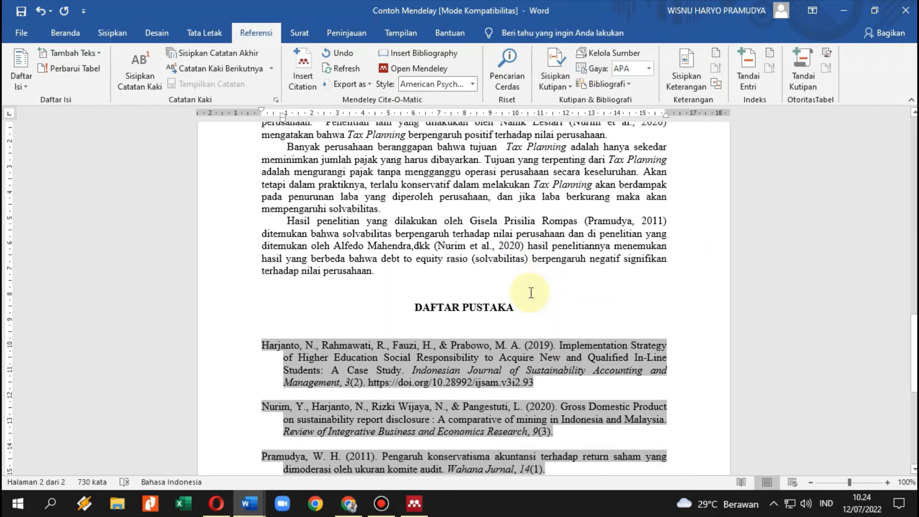
{"action": "left_click", "coordinate": [534, 320]}
{"action": "scroll", "coordinate": [454, 345], "scroll_direction": "down", "scroll_amount": 3}
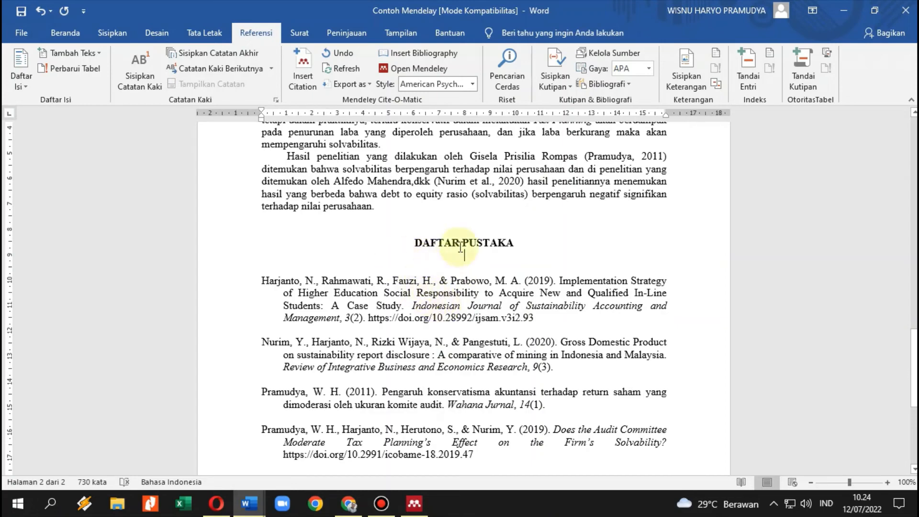
{"action": "left_click", "coordinate": [414, 503]}
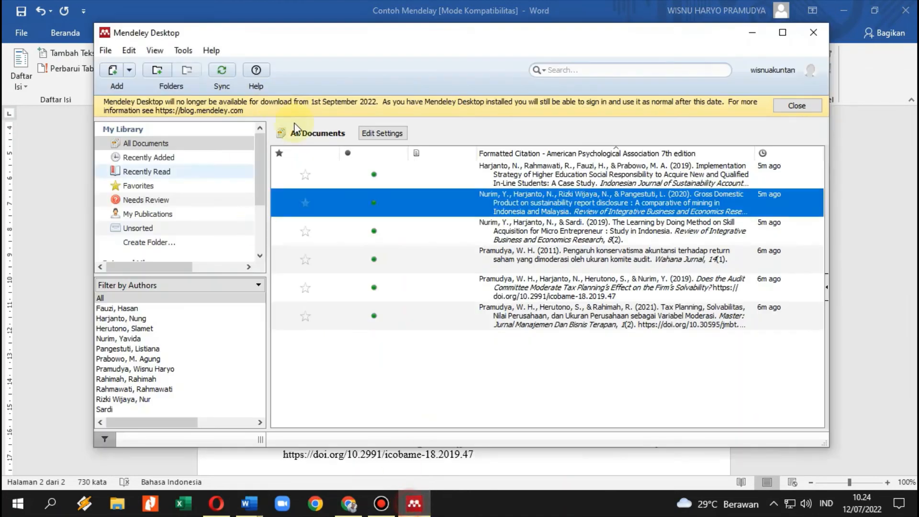
{"action": "left_click", "coordinate": [183, 50]}
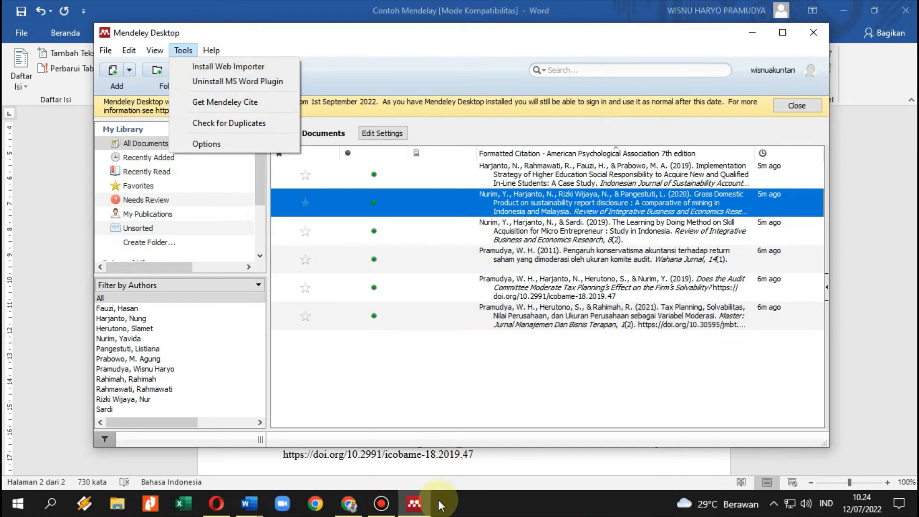
{"action": "left_click", "coordinate": [250, 504]}
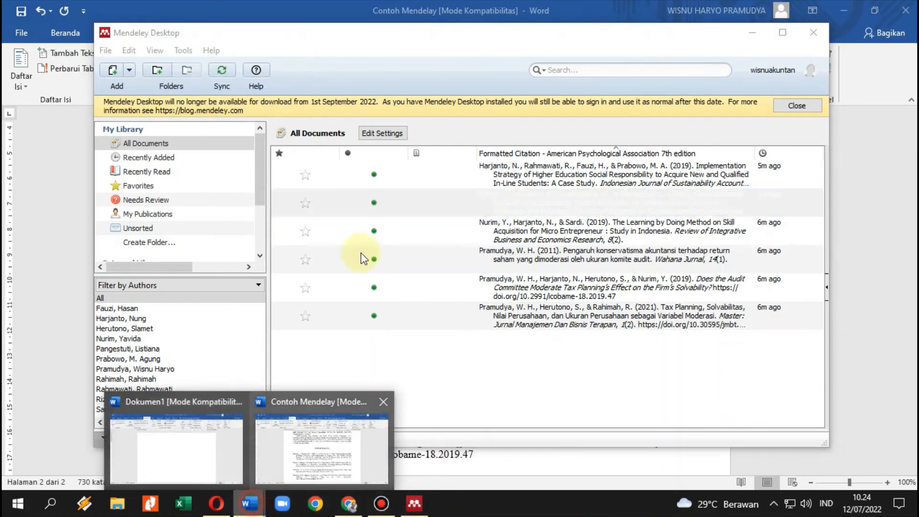
{"action": "left_click", "coordinate": [292, 463]}
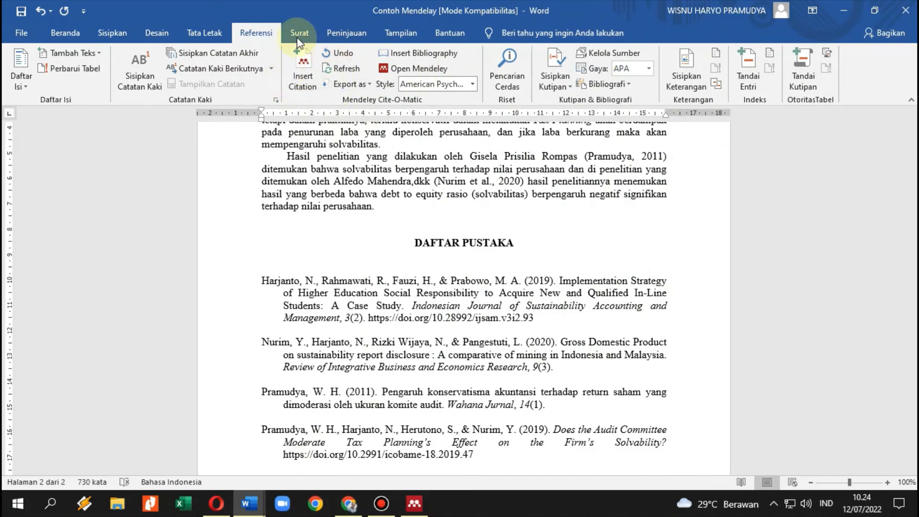
Load Mendeley-1.19.8.dotm as a global template under Word Add-ins in Word Options.
{"action": "left_click", "coordinate": [303, 58]}
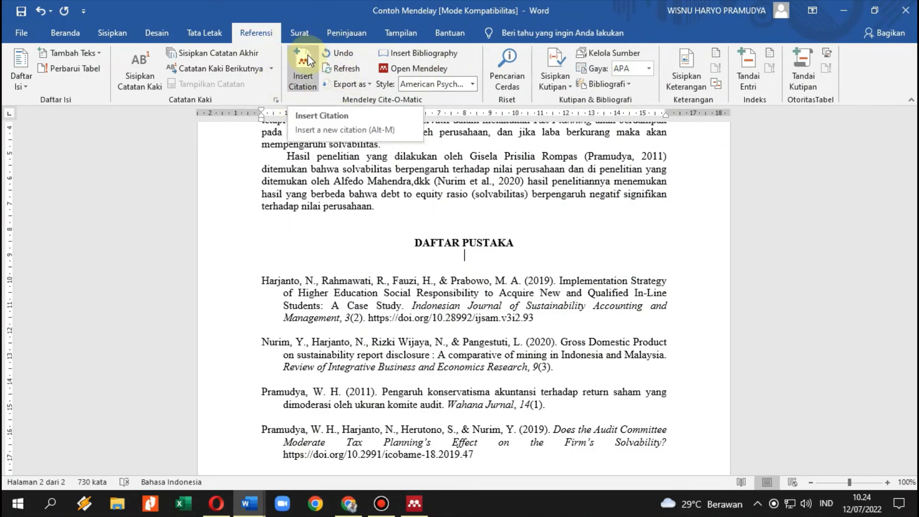
{"action": "left_click", "coordinate": [23, 31]}
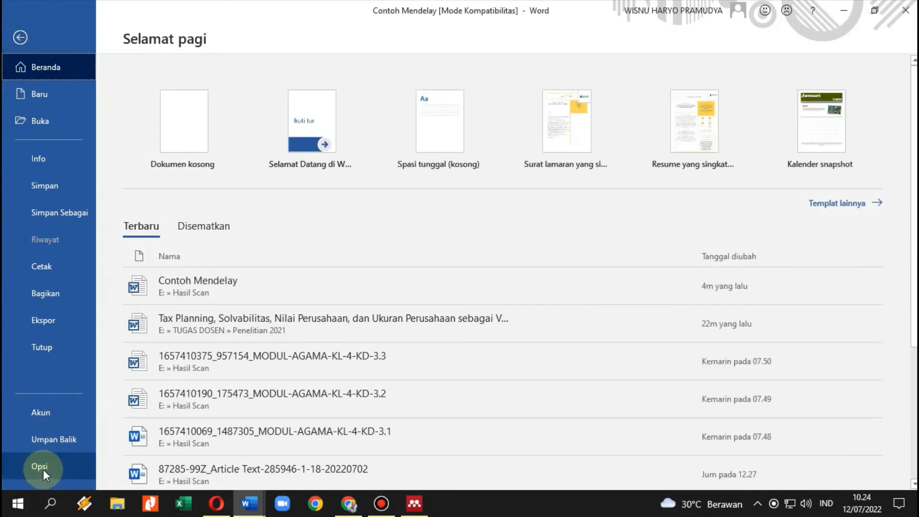
{"action": "key", "text": "Escape"}
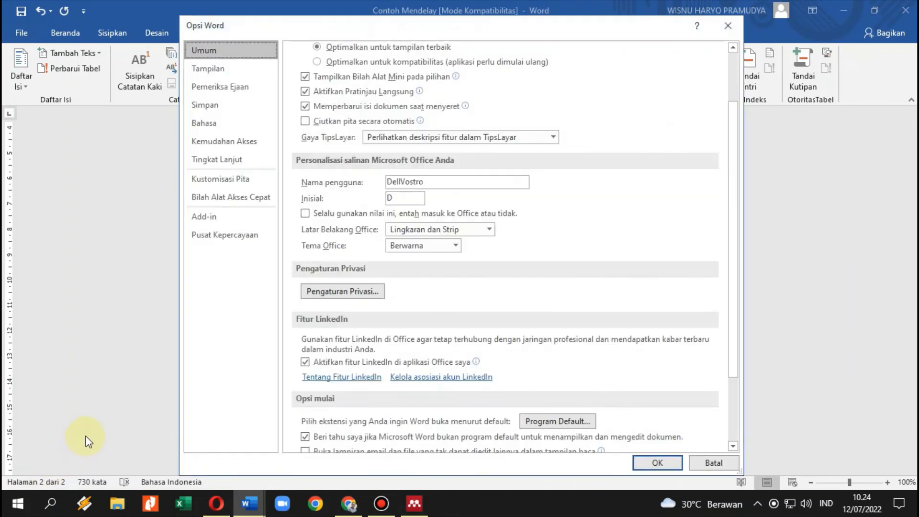
{"action": "left_click", "coordinate": [218, 222]}
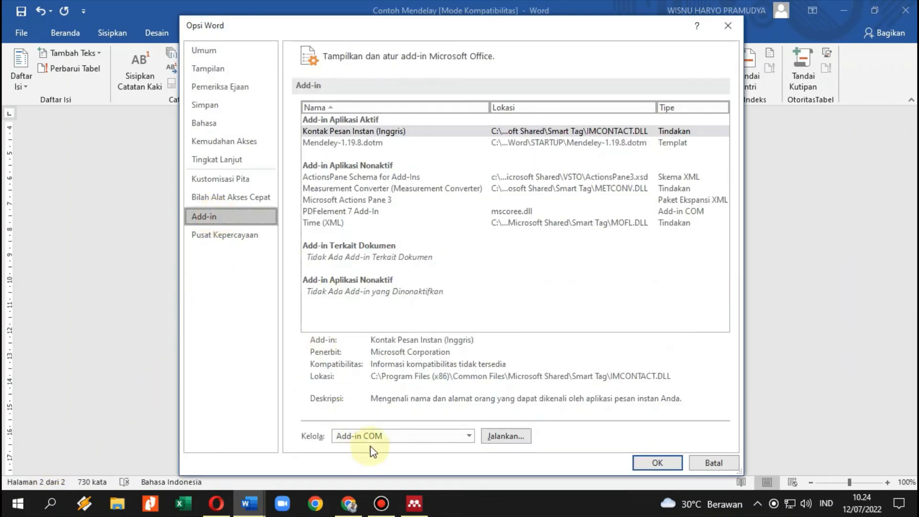
{"action": "left_click", "coordinate": [426, 435]}
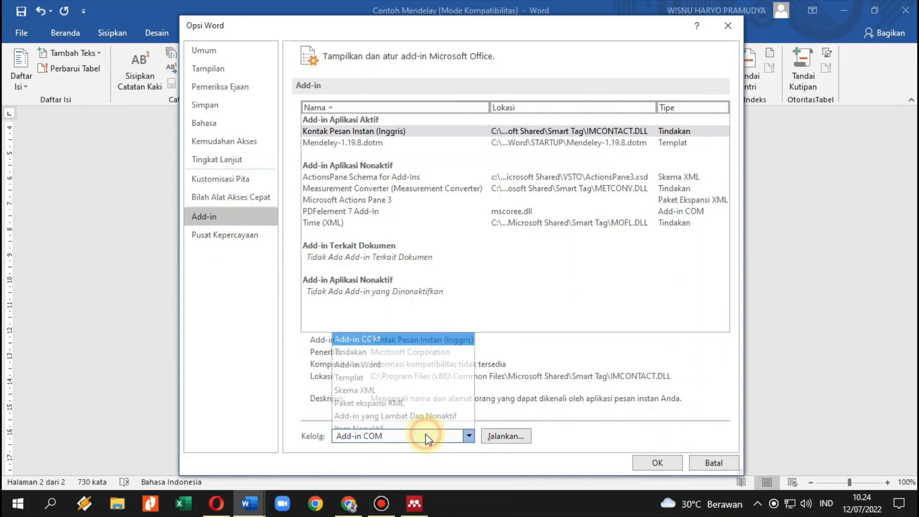
{"action": "left_click", "coordinate": [373, 359]}
{"action": "left_click", "coordinate": [507, 437]}
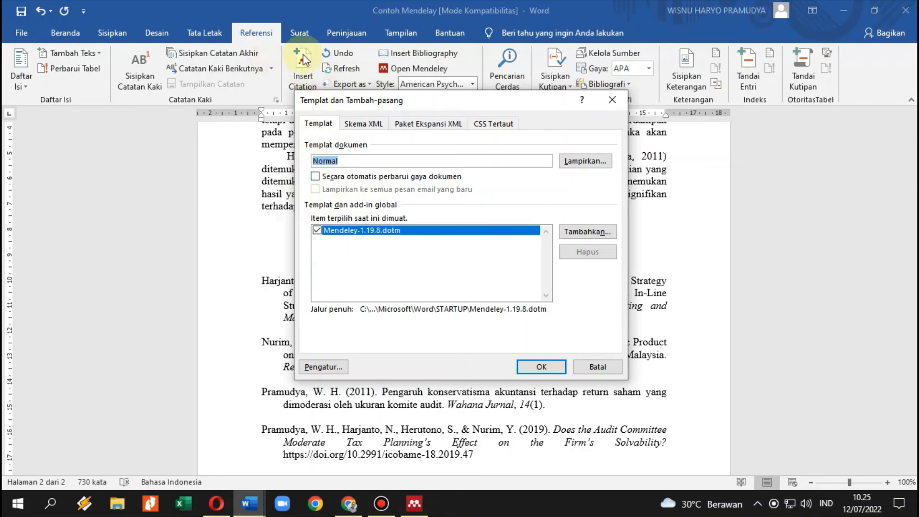
{"action": "left_click", "coordinate": [316, 232]}
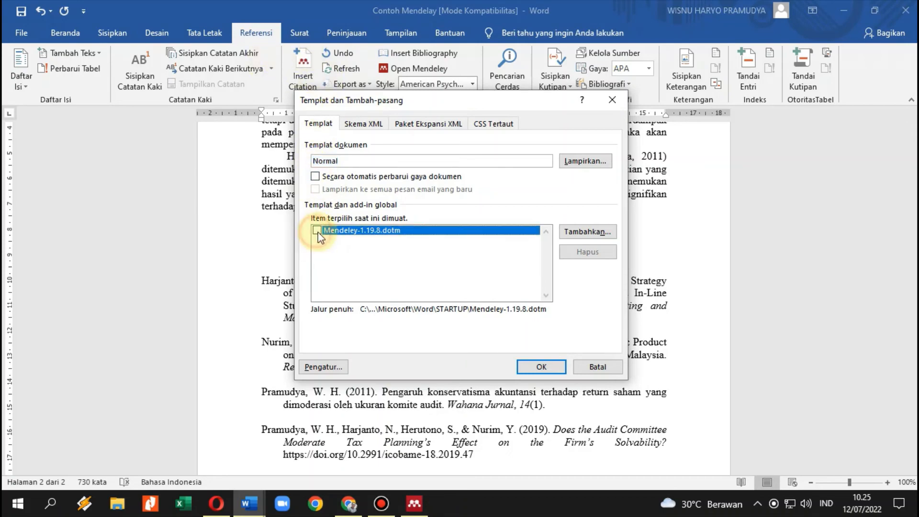
{"action": "left_click", "coordinate": [541, 367]}
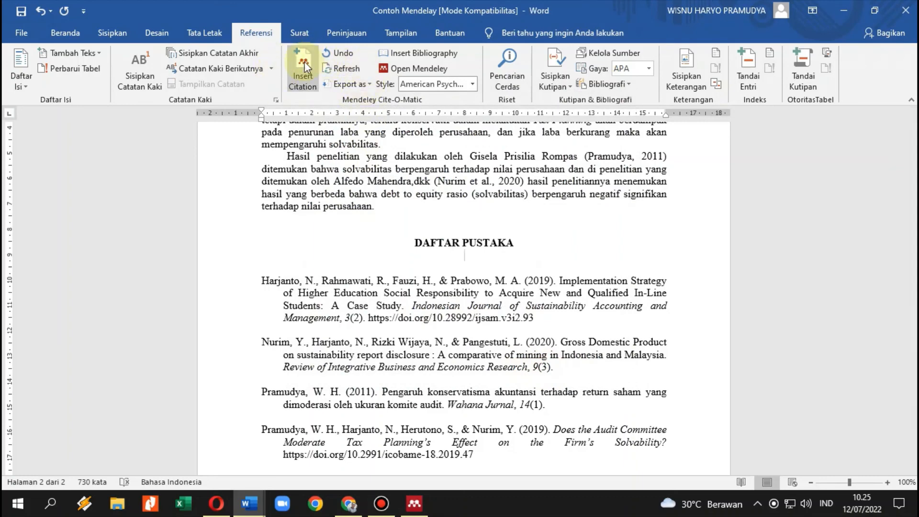
{"action": "left_click", "coordinate": [414, 503]}
{"action": "left_click", "coordinate": [184, 50]}
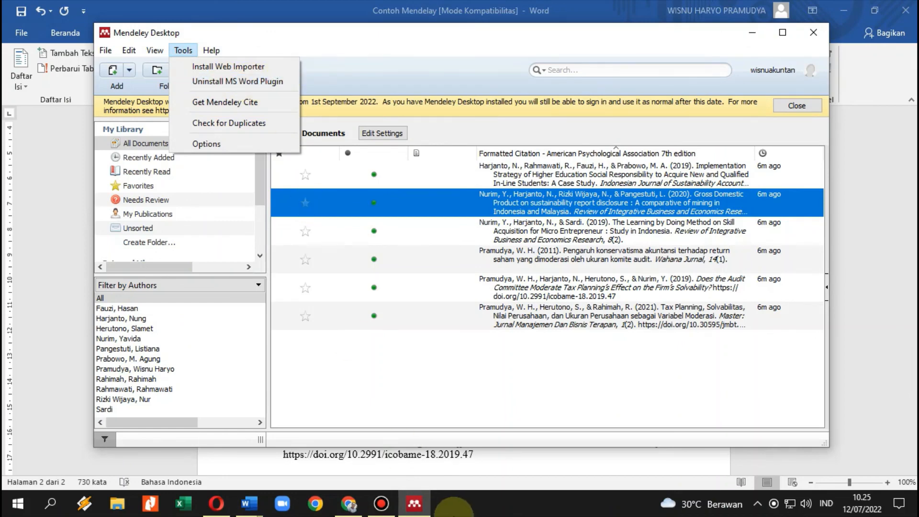
{"action": "left_click", "coordinate": [250, 503]}
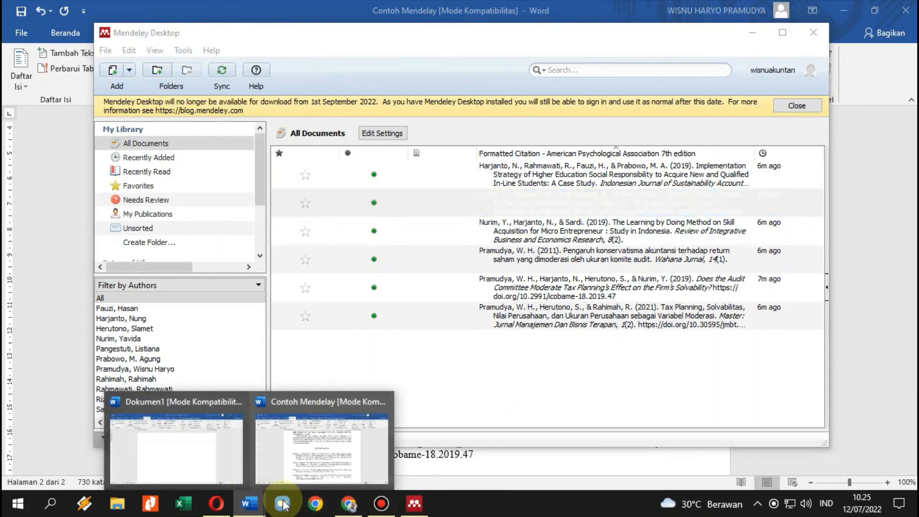
{"action": "left_click", "coordinate": [306, 460]}
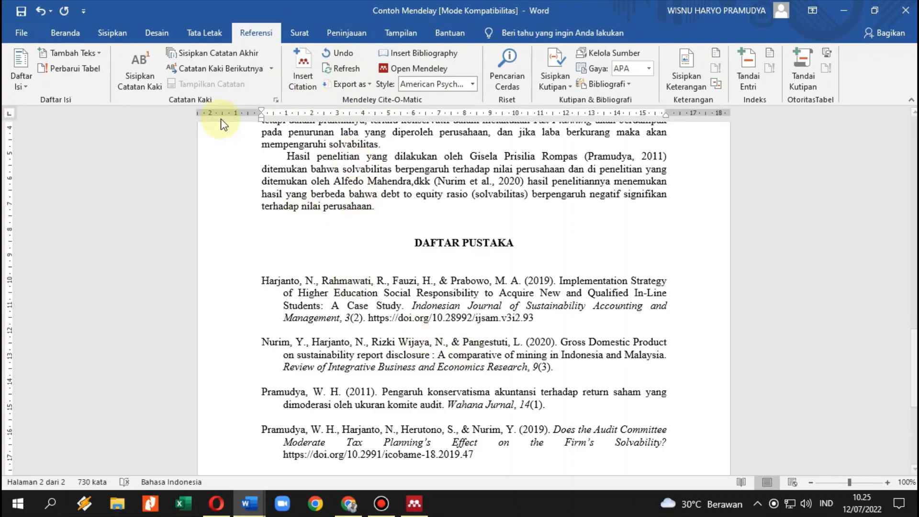
Recheck Word Add-ins to confirm Mendeley-1.19.8.dotm remains ticked and loaded.
{"action": "left_click", "coordinate": [15, 32]}
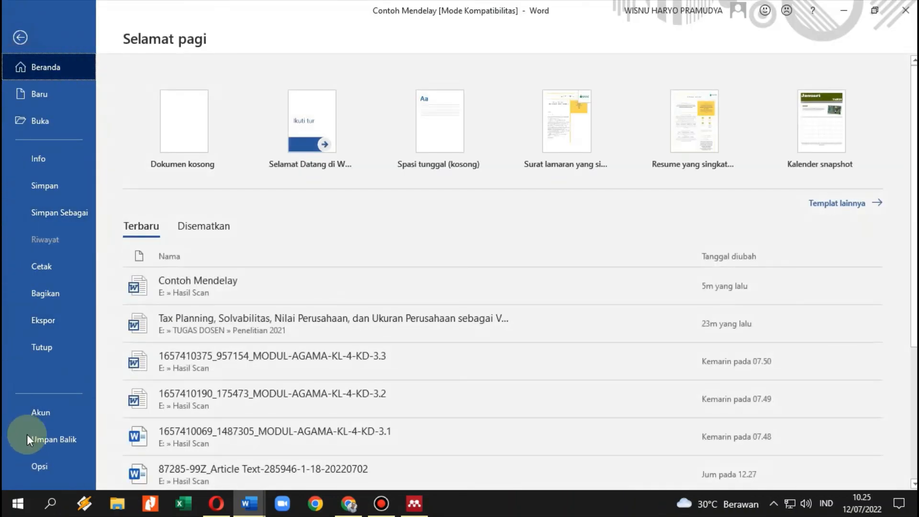
{"action": "left_click", "coordinate": [40, 465]}
{"action": "left_click", "coordinate": [218, 215]}
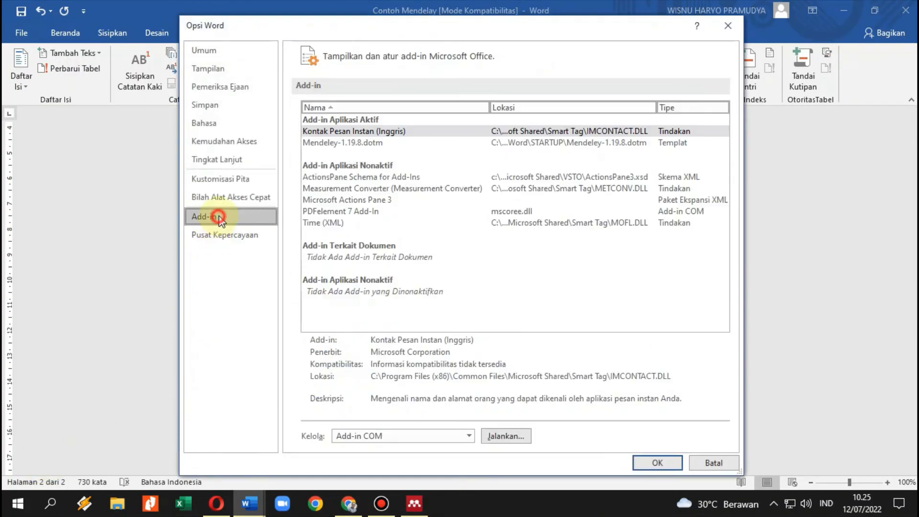
{"action": "left_click", "coordinate": [470, 436]}
{"action": "left_click", "coordinate": [386, 362]}
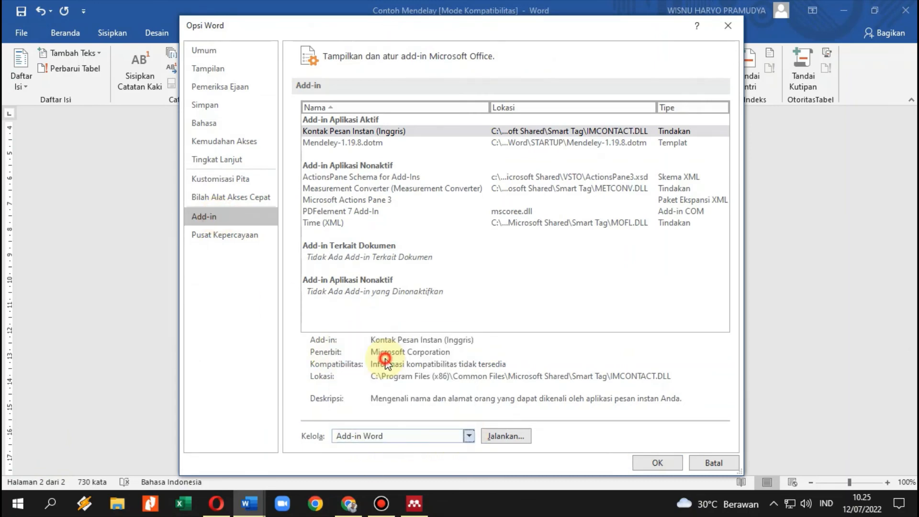
{"action": "left_click", "coordinate": [500, 436]}
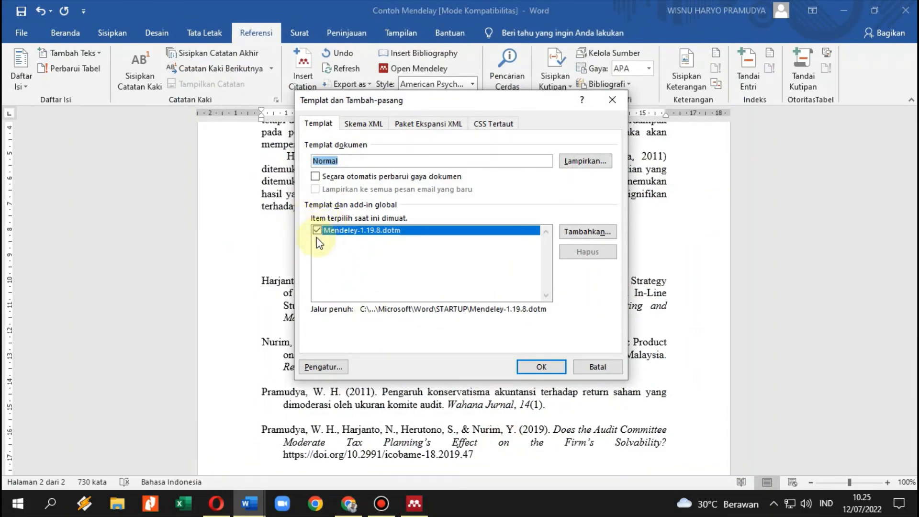
{"action": "left_click", "coordinate": [538, 366]}
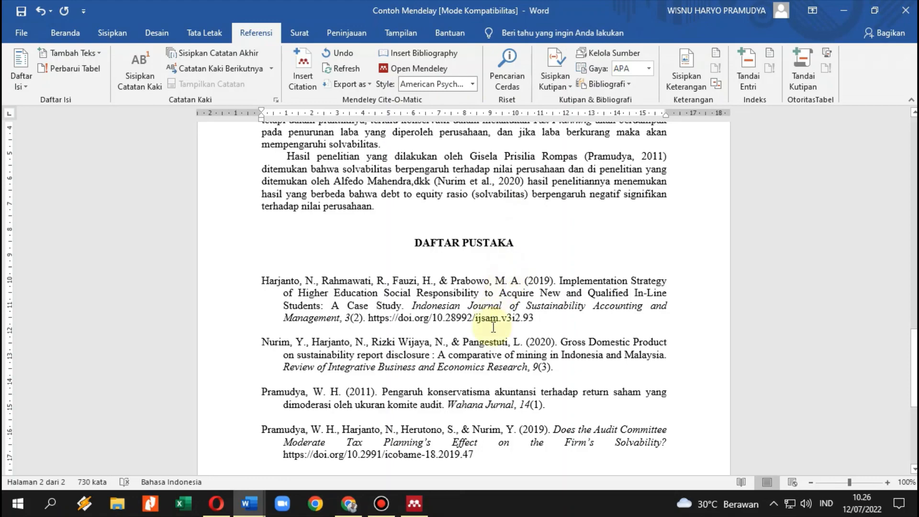
Minimize the Word, Chrome and Mendeley Desktop windows to reveal the Windows desktop.
{"action": "mouse_move", "coordinate": [406, 505]}
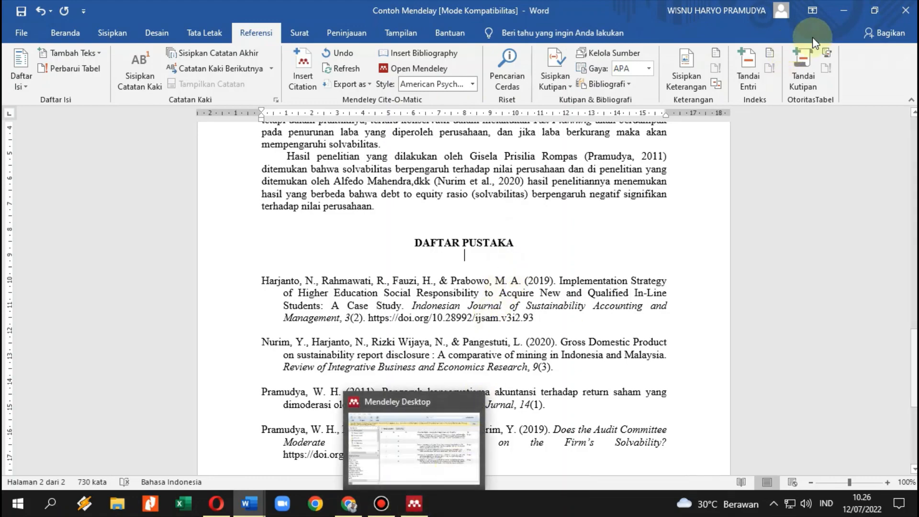
{"action": "left_click", "coordinate": [843, 10]}
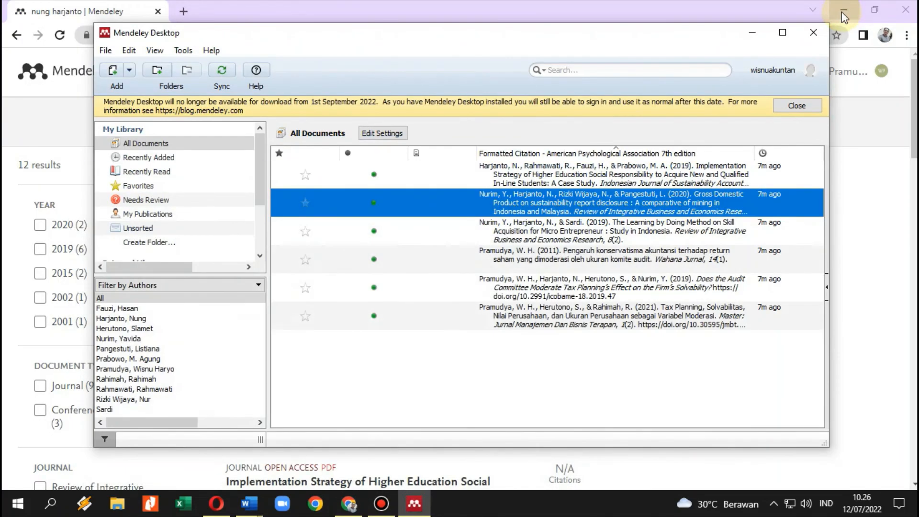
{"action": "left_click", "coordinate": [816, 10]}
{"action": "left_click", "coordinate": [840, 9]}
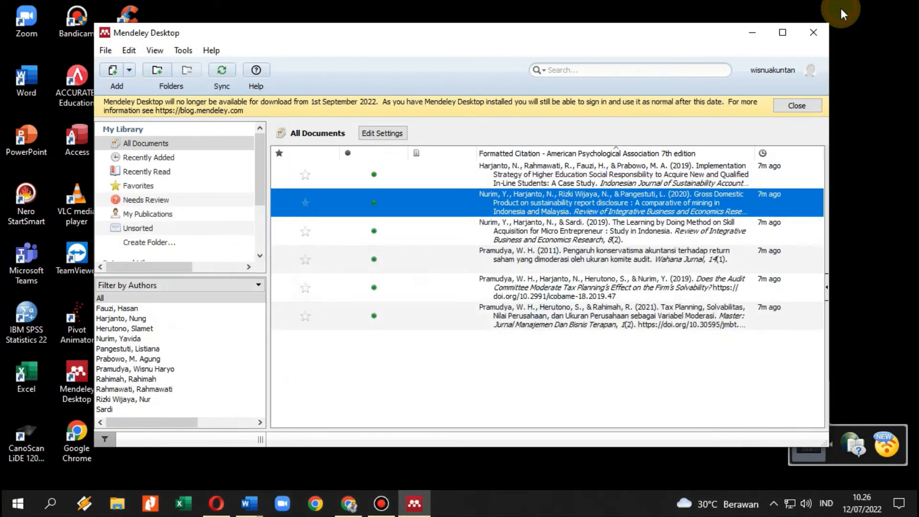
{"action": "left_click", "coordinate": [756, 36]}
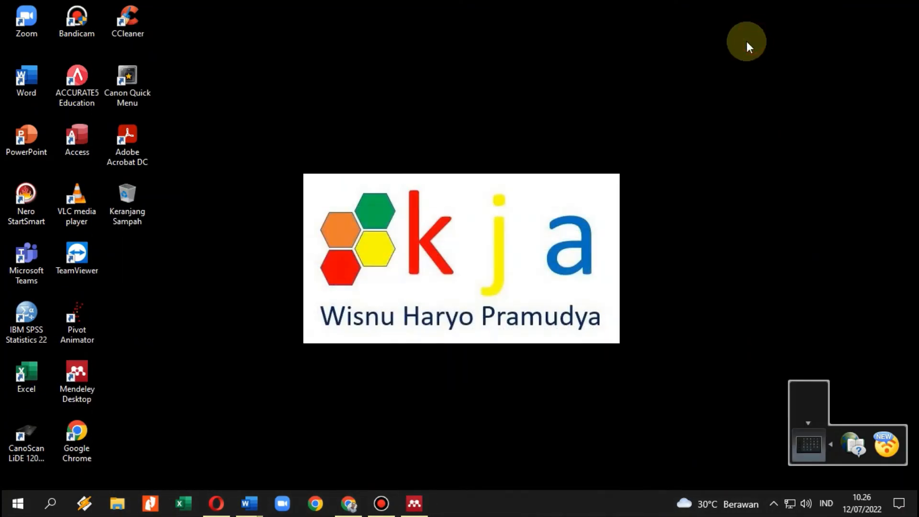